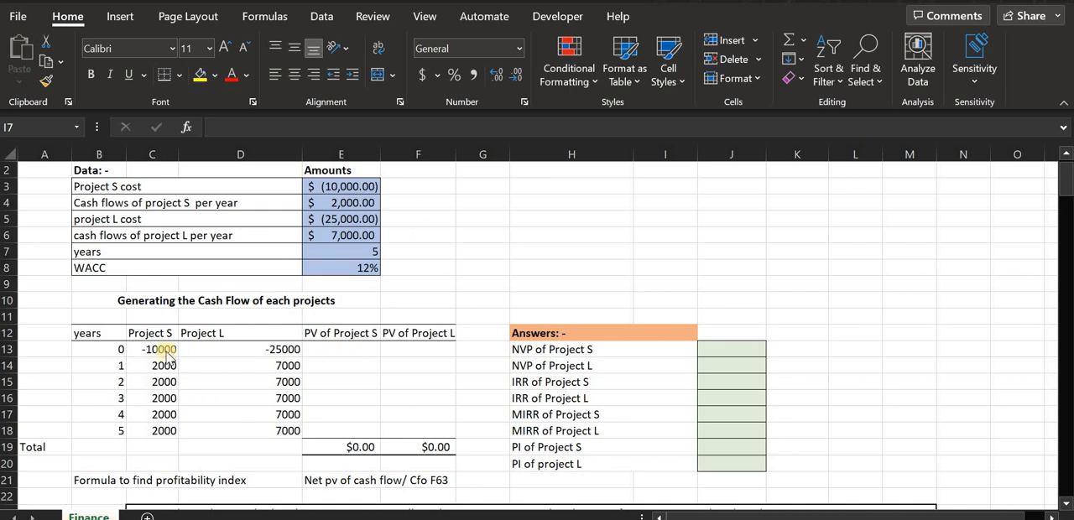
# Review the costs, yearly cash flows, number of years and WACC given for projects S and L in the data table.
pyautogui.click(101, 189)
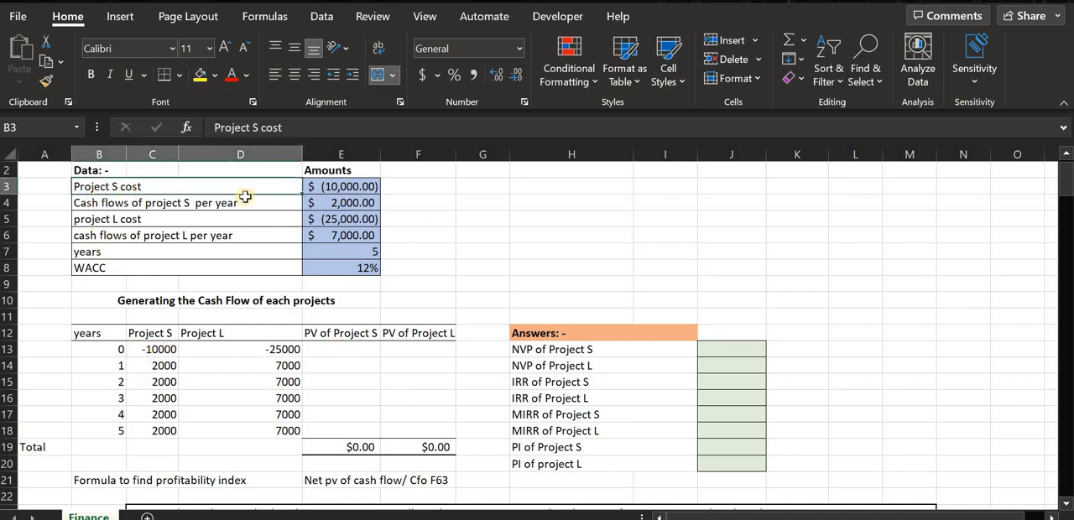
pyautogui.click(345, 187)
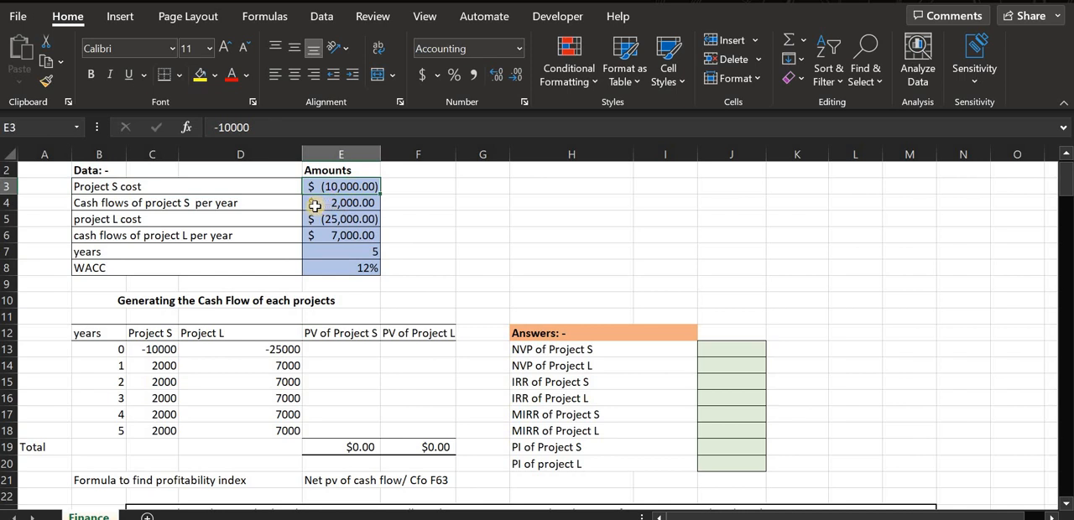
pyautogui.click(118, 208)
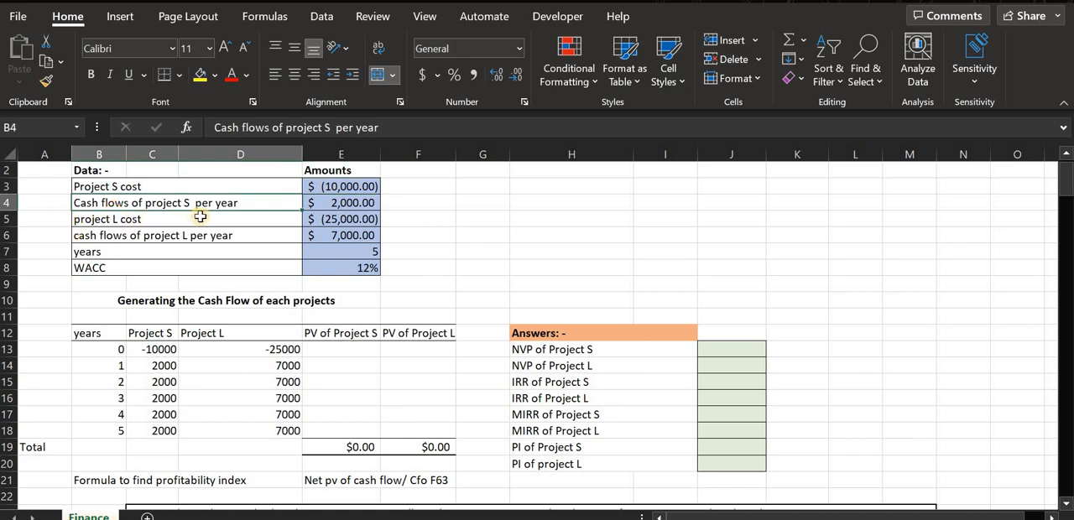
pyautogui.click(364, 208)
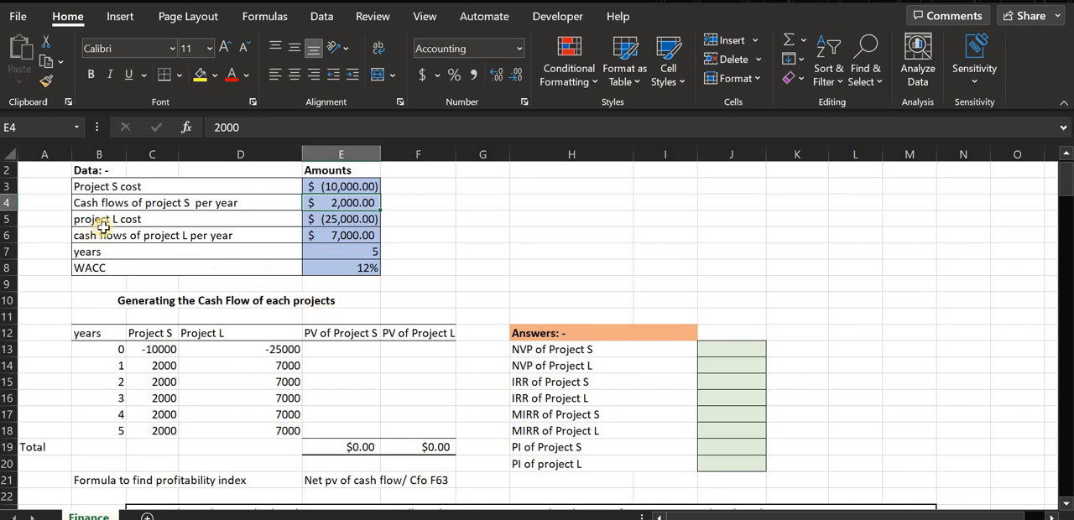
pyautogui.click(141, 221)
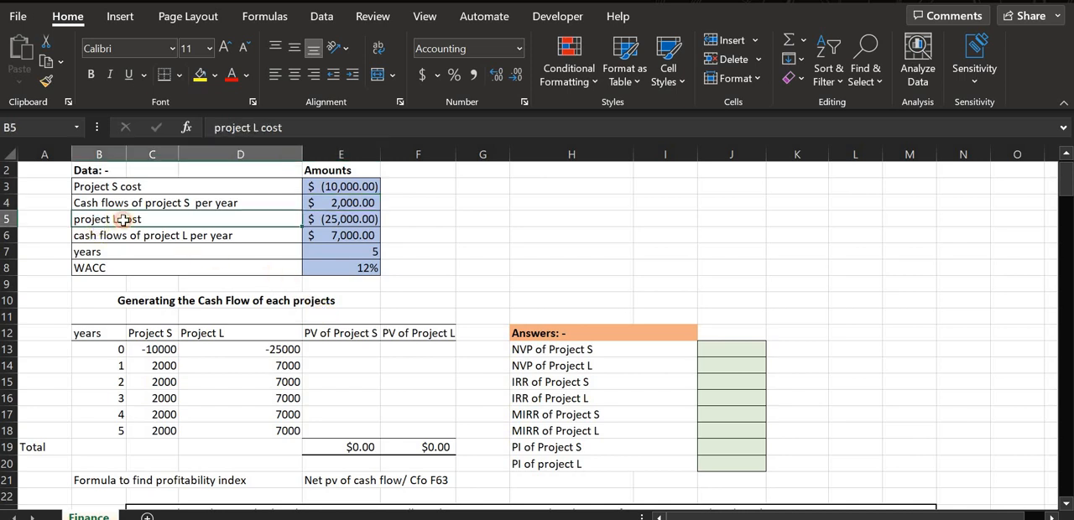
pyautogui.click(361, 223)
pyautogui.click(269, 235)
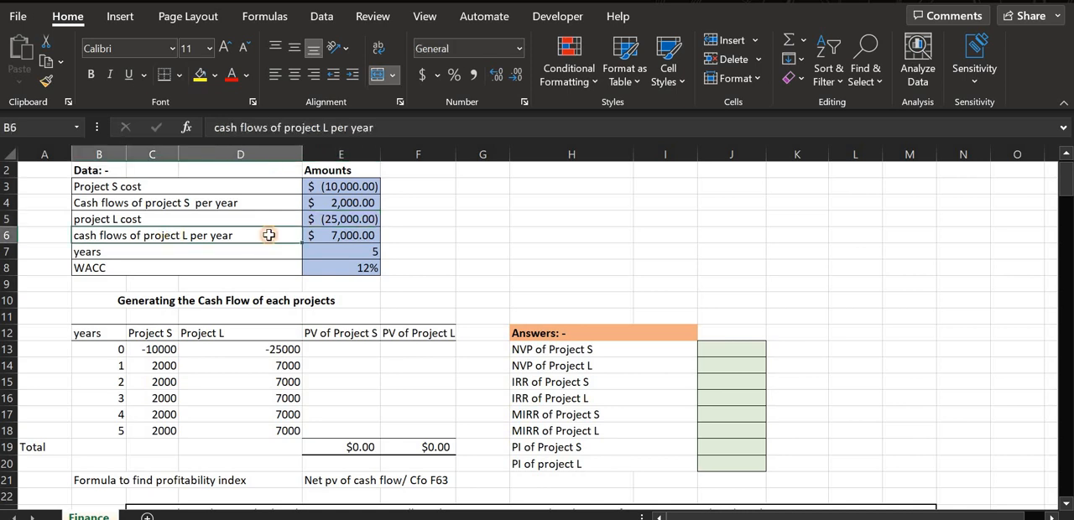
pyautogui.click(348, 234)
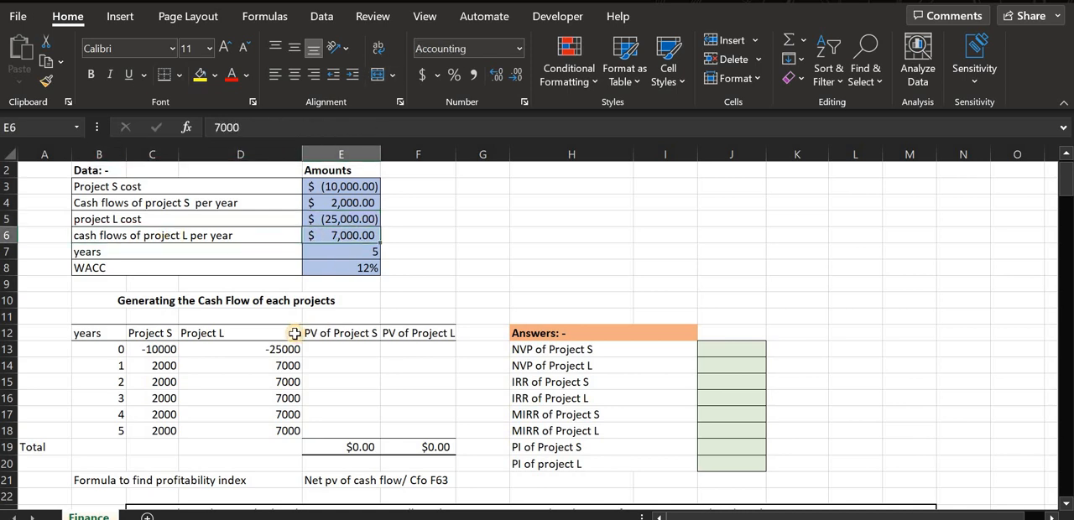
pyautogui.click(157, 254)
pyautogui.click(356, 253)
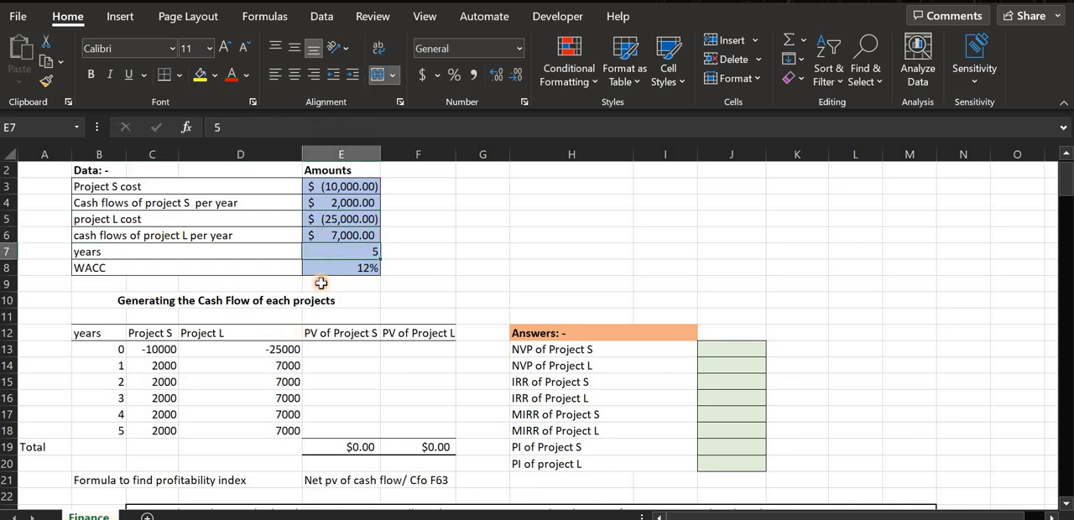
pyautogui.click(149, 269)
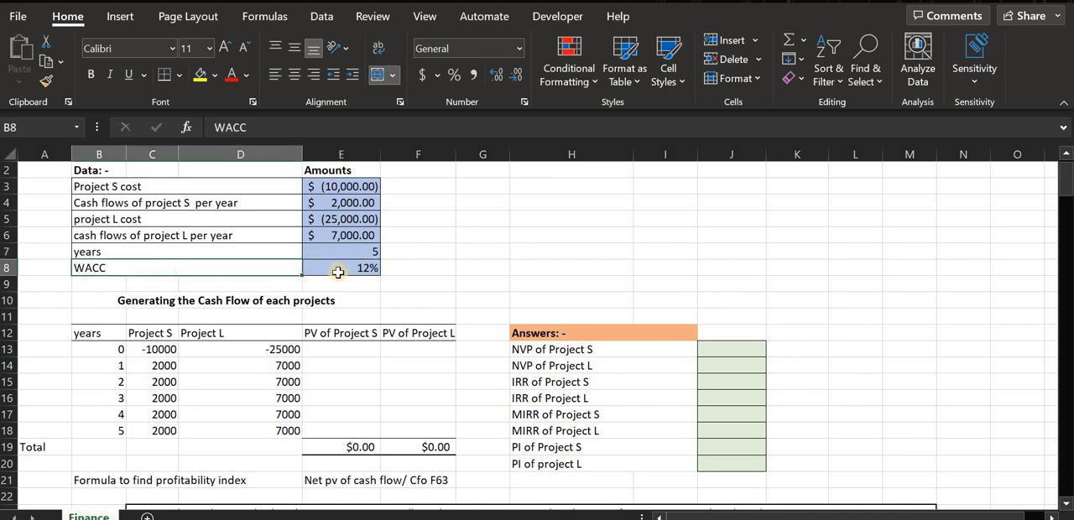
pyautogui.click(338, 271)
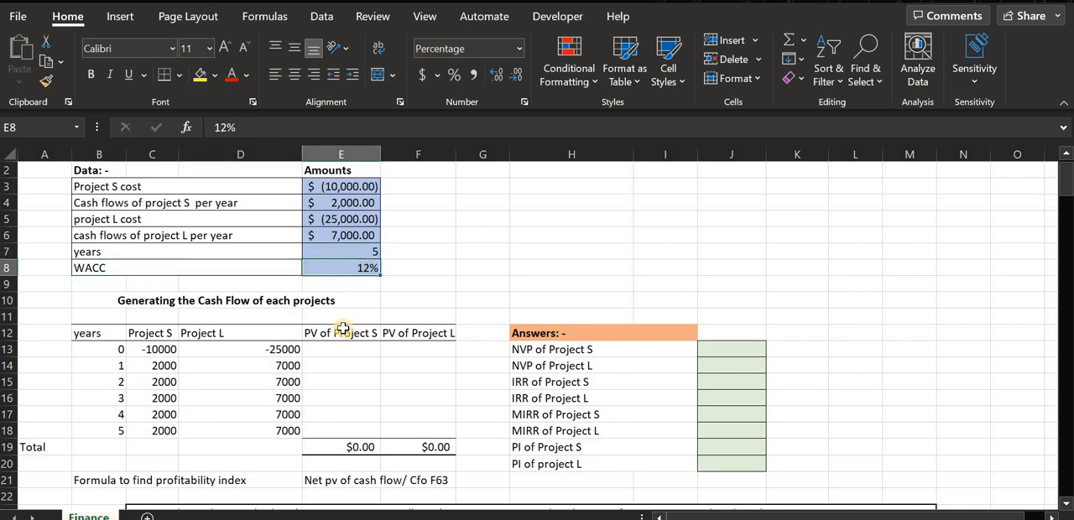
# Review the NPV, IRR, MIRR and PI measures in the answers list and both projects' cash flows for years 1 to 5.
pyautogui.click(609, 353)
pyautogui.click(611, 367)
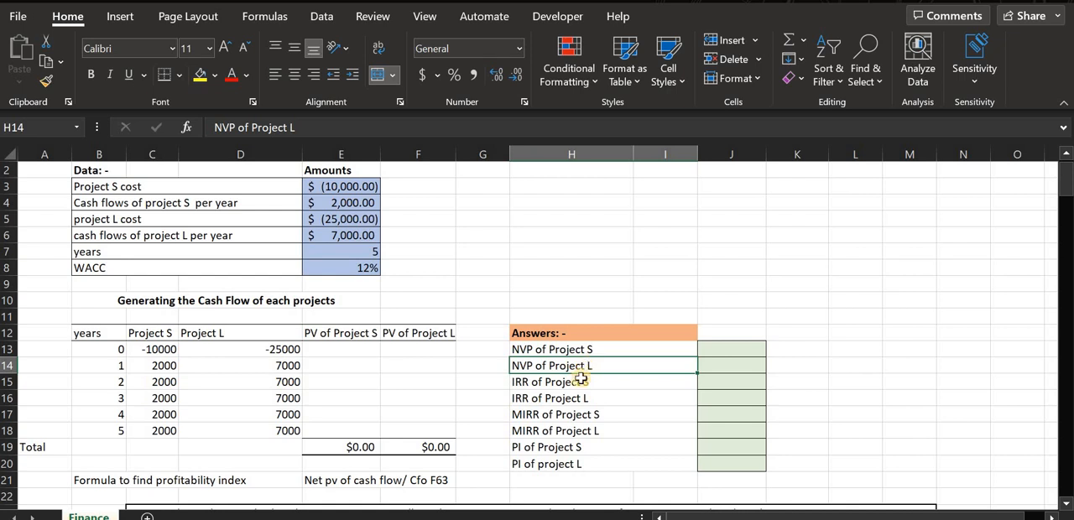
pyautogui.click(576, 382)
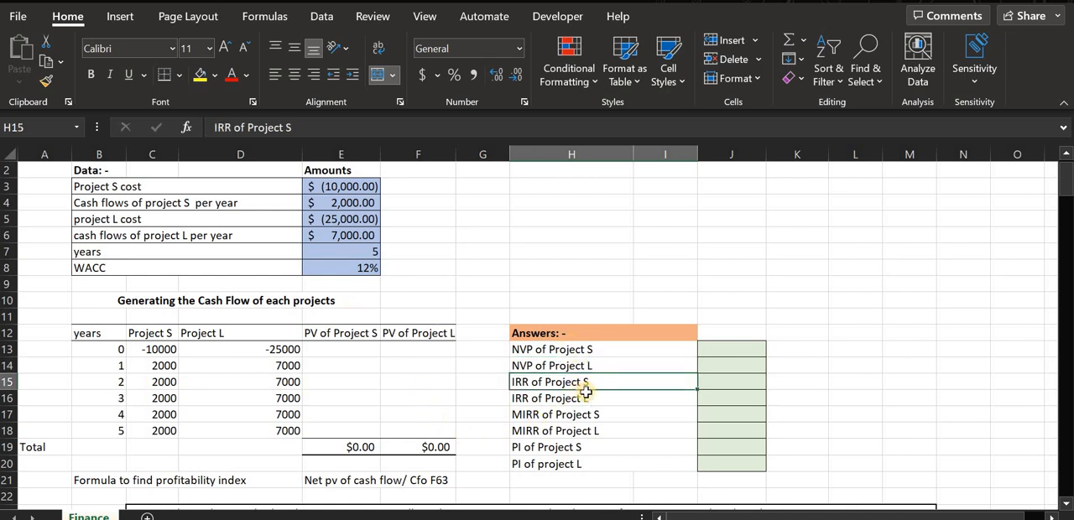
pyautogui.click(163, 270)
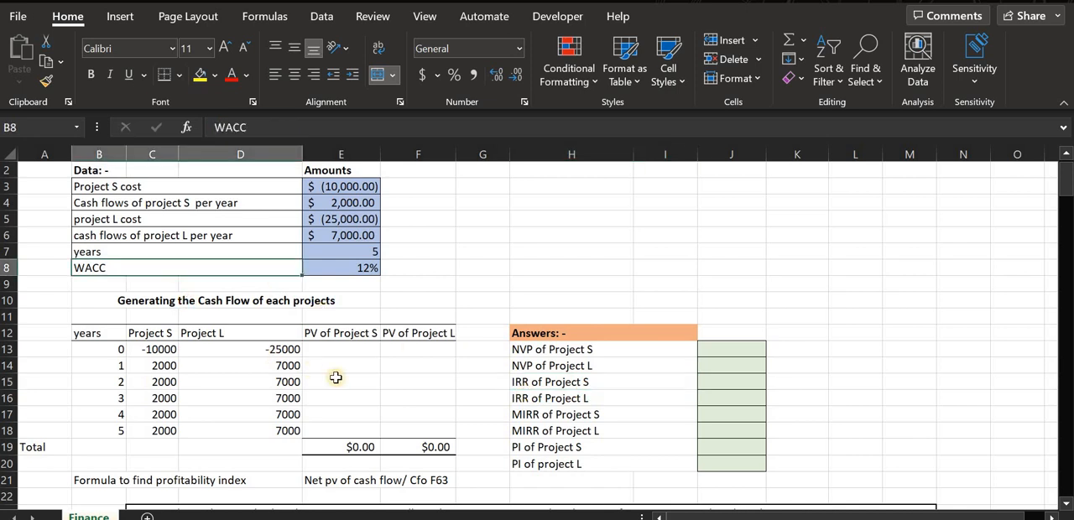
pyautogui.click(553, 415)
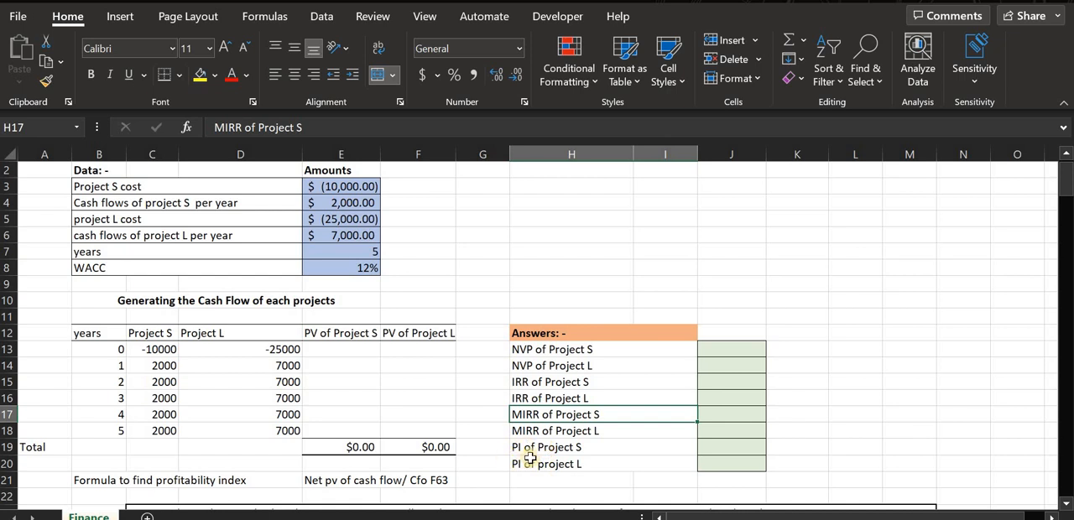
pyautogui.click(581, 448)
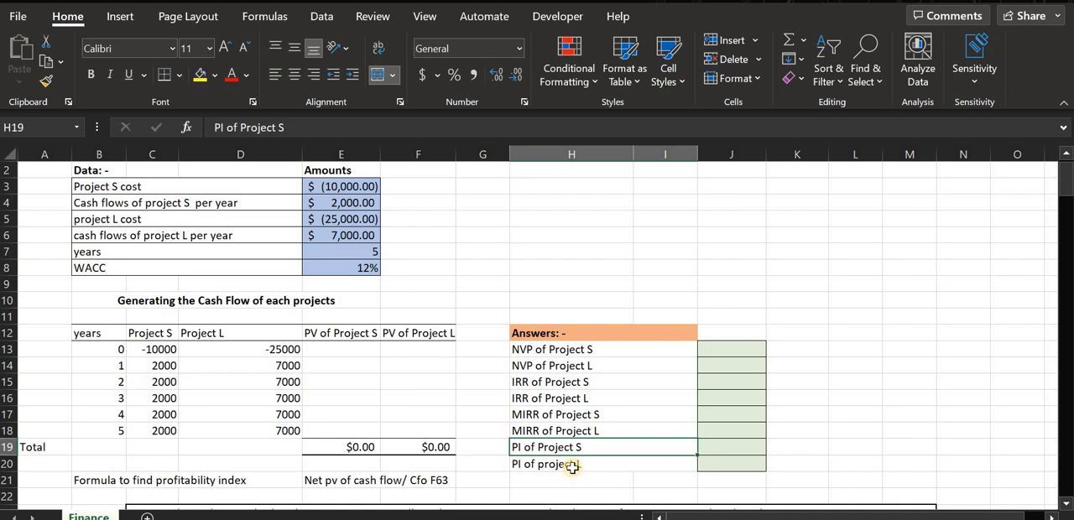
pyautogui.click(569, 467)
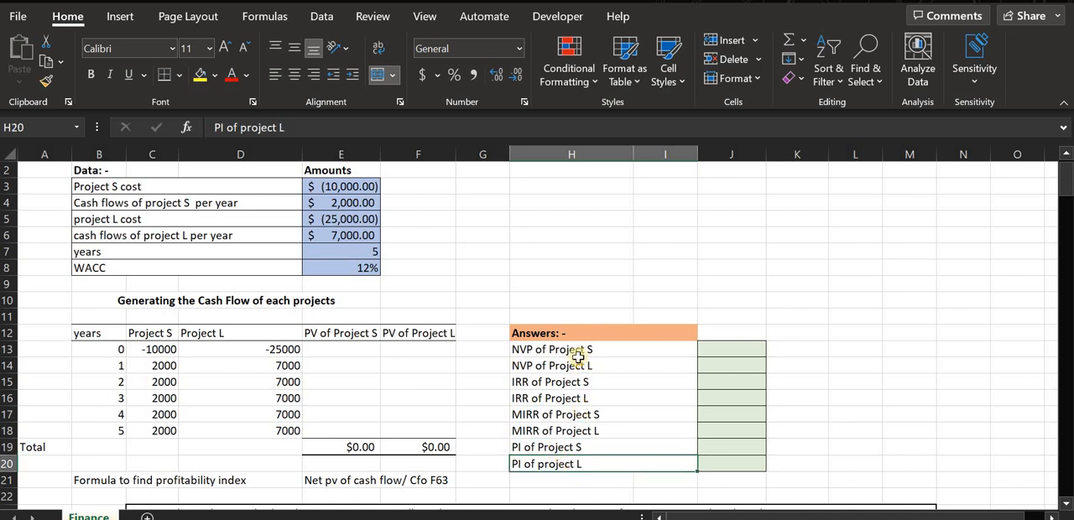
pyautogui.click(719, 349)
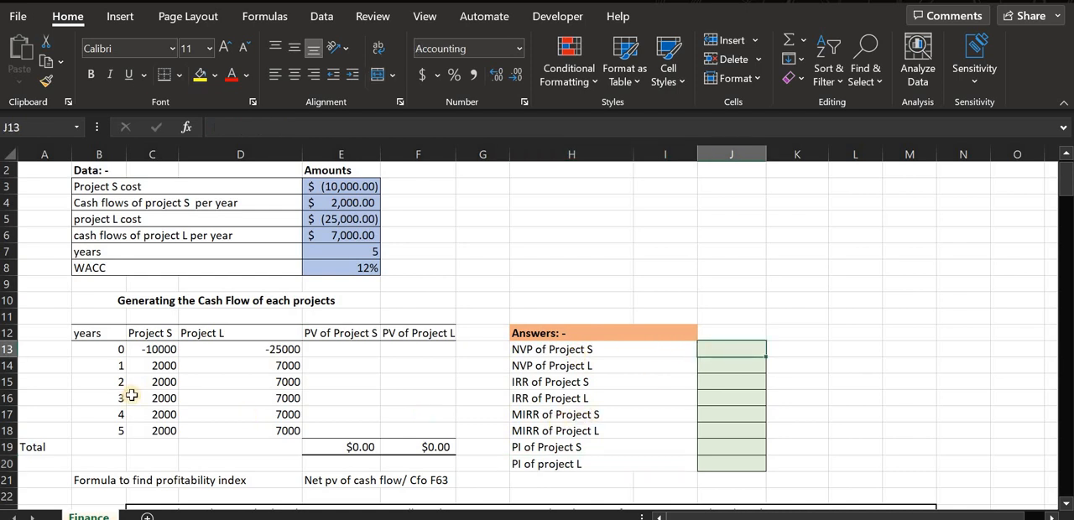
pyautogui.moveTo(163, 367); pyautogui.dragTo(172, 428)
pyautogui.moveTo(287, 368); pyautogui.dragTo(296, 429)
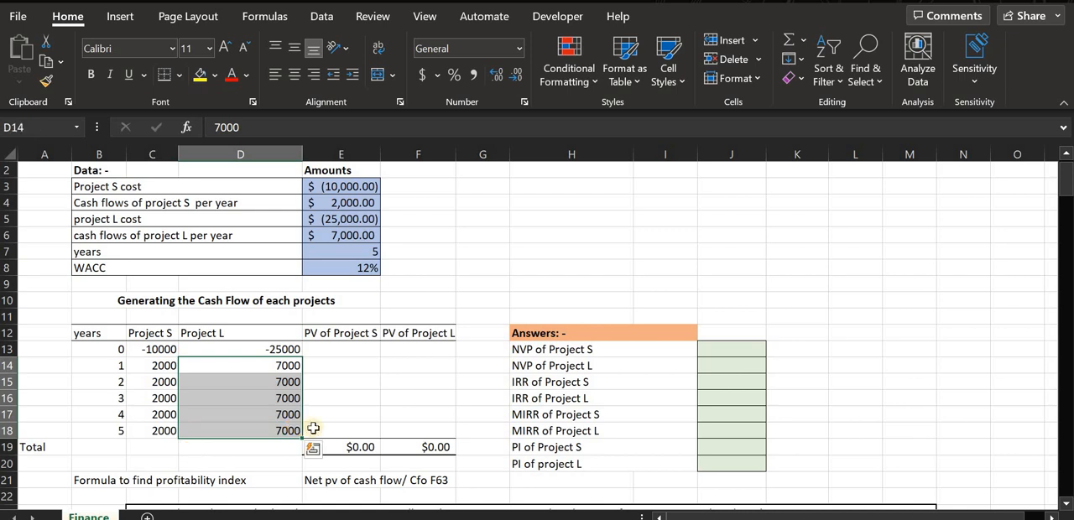
# Calculate the NPV of Project S in J13 with the formula =NPV(E8,C14:C18)+C13.
pyautogui.click(750, 353)
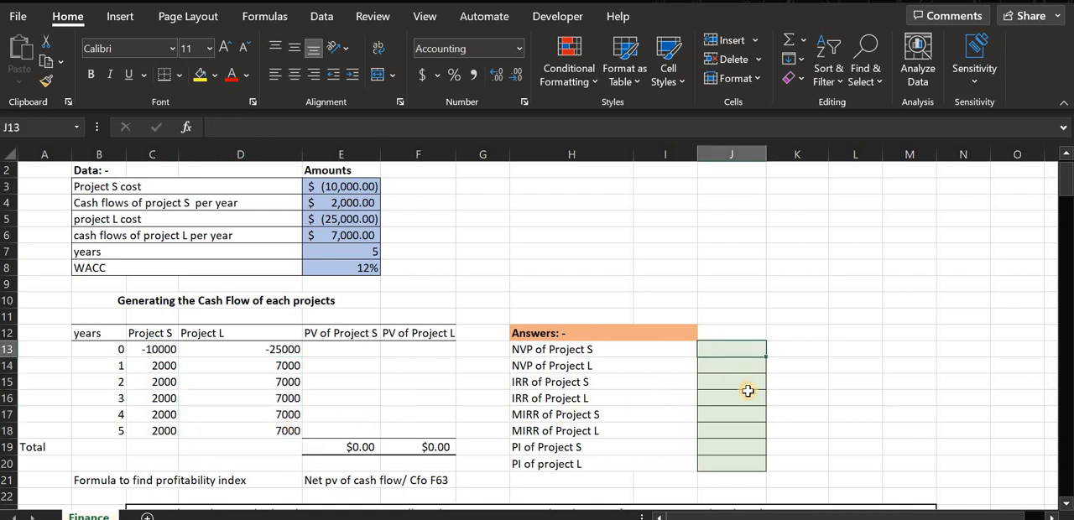
pyautogui.write('=')
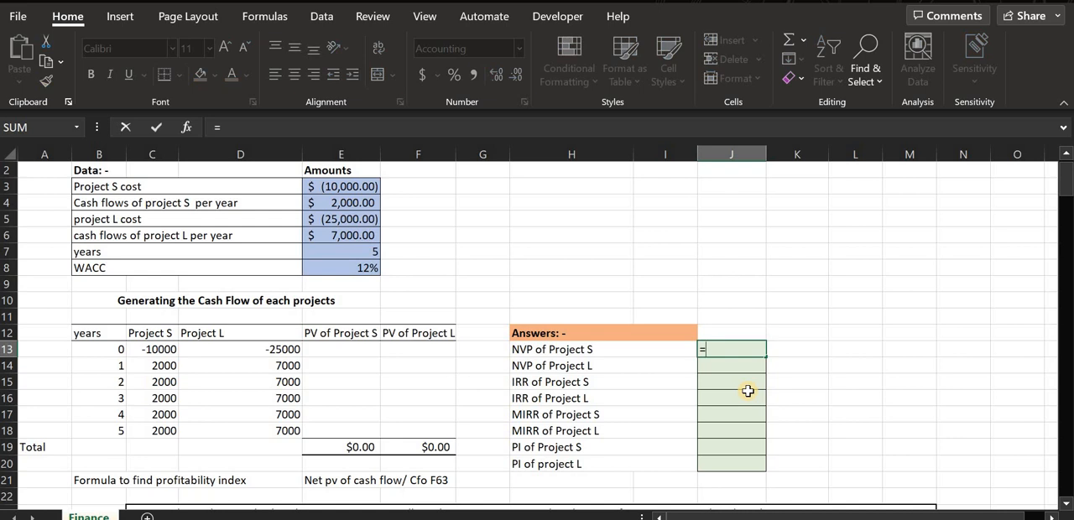
pyautogui.write('npv')
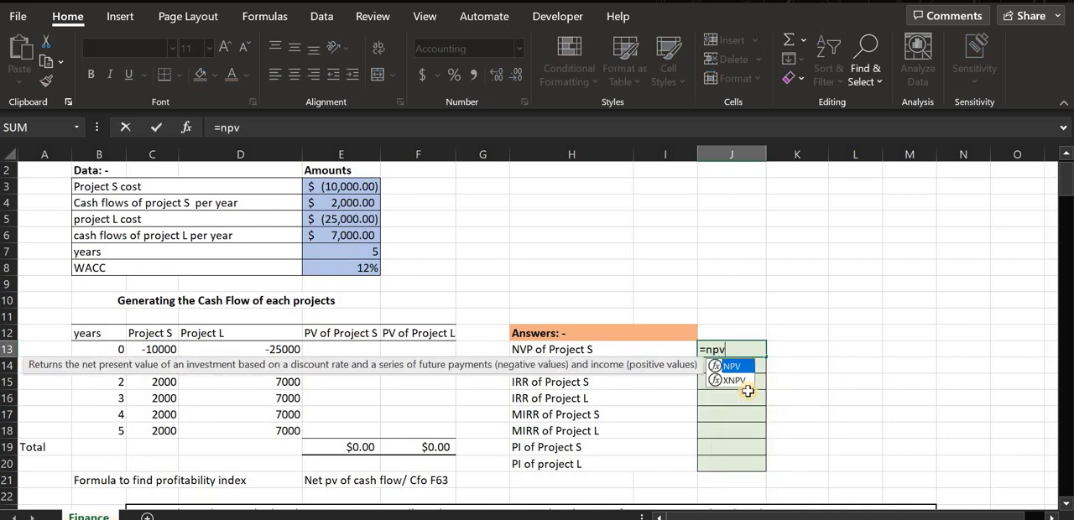
pyautogui.write('(')
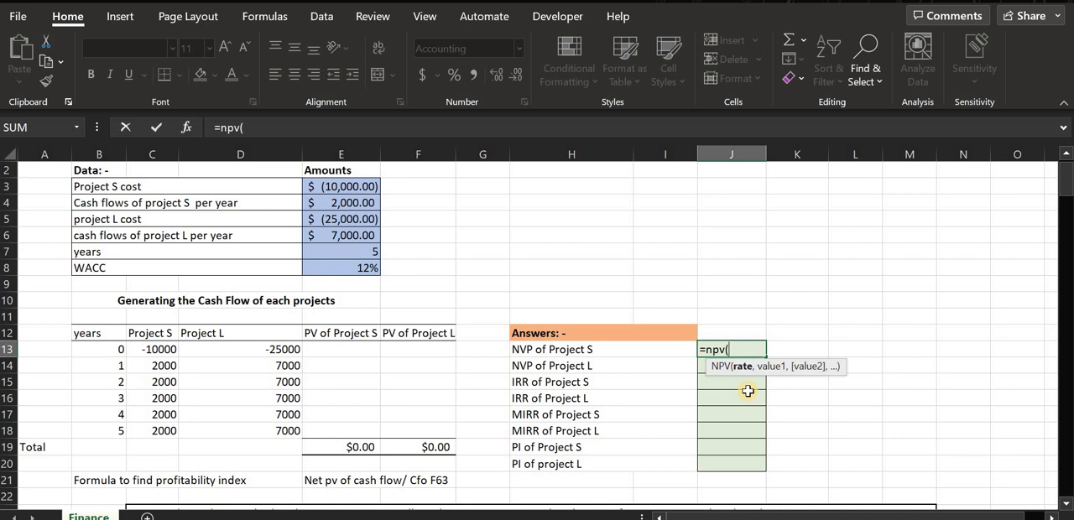
pyautogui.write('e8')
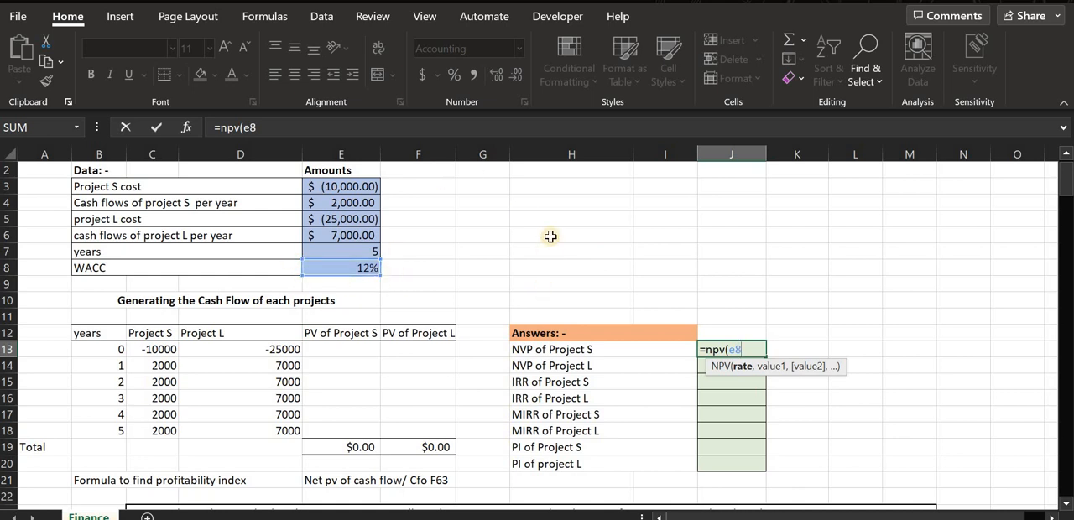
pyautogui.write(',')
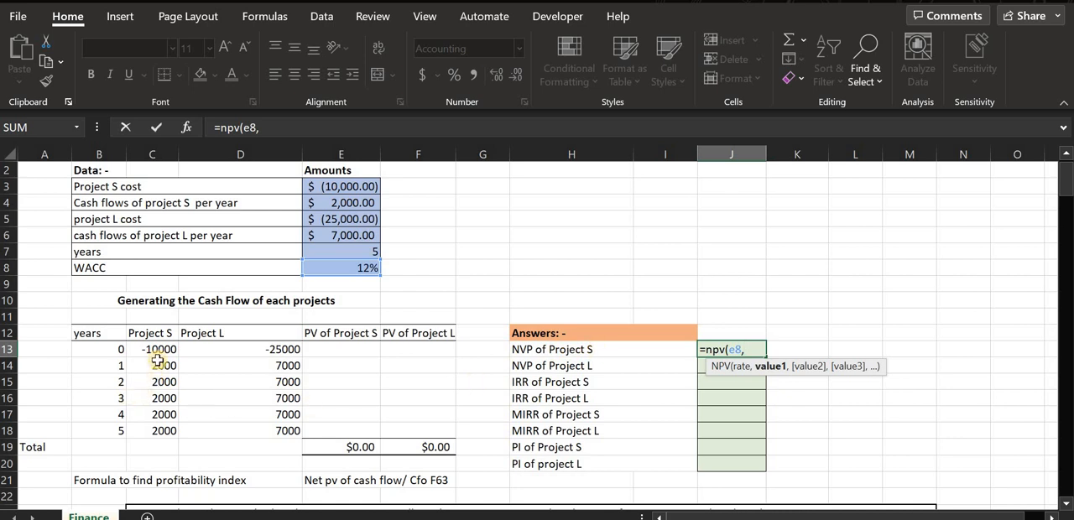
pyautogui.moveTo(159, 369); pyautogui.dragTo(151, 430)
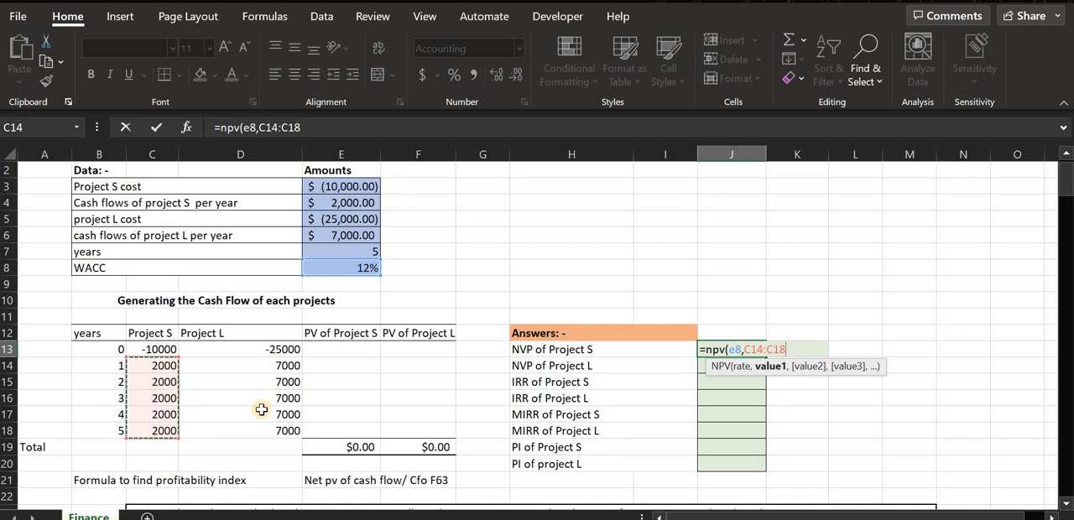
pyautogui.write(')')
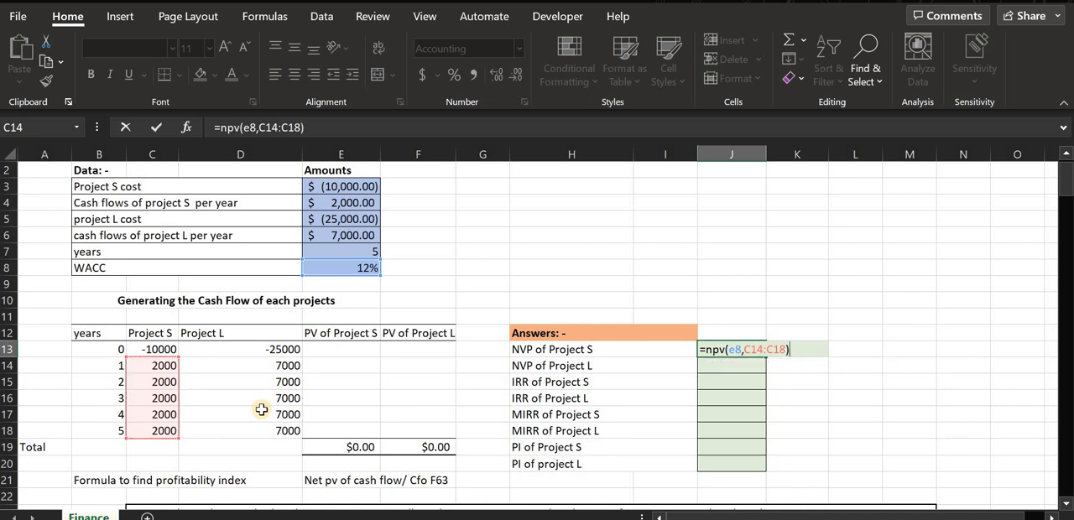
pyautogui.write('+')
pyautogui.write('c')
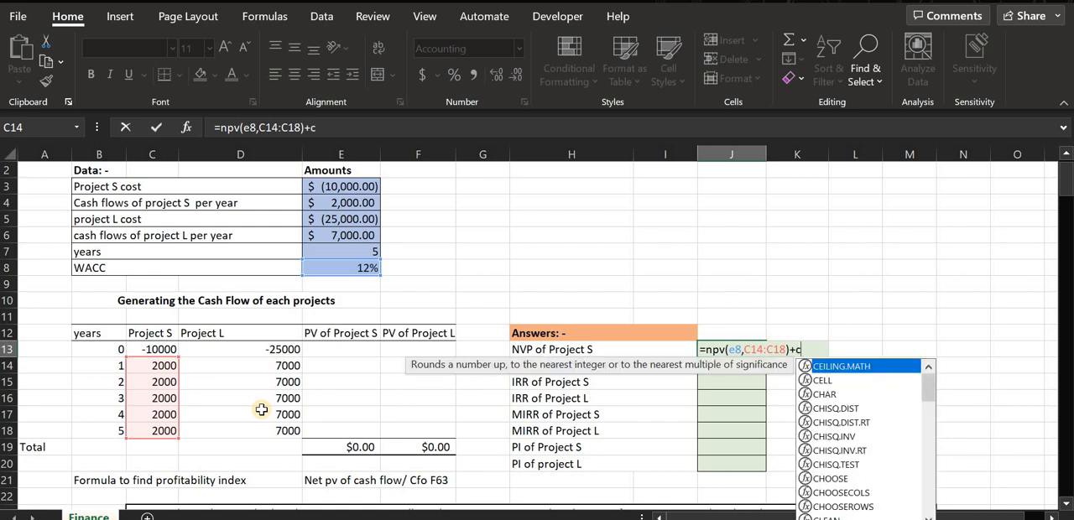
pyautogui.write('13')
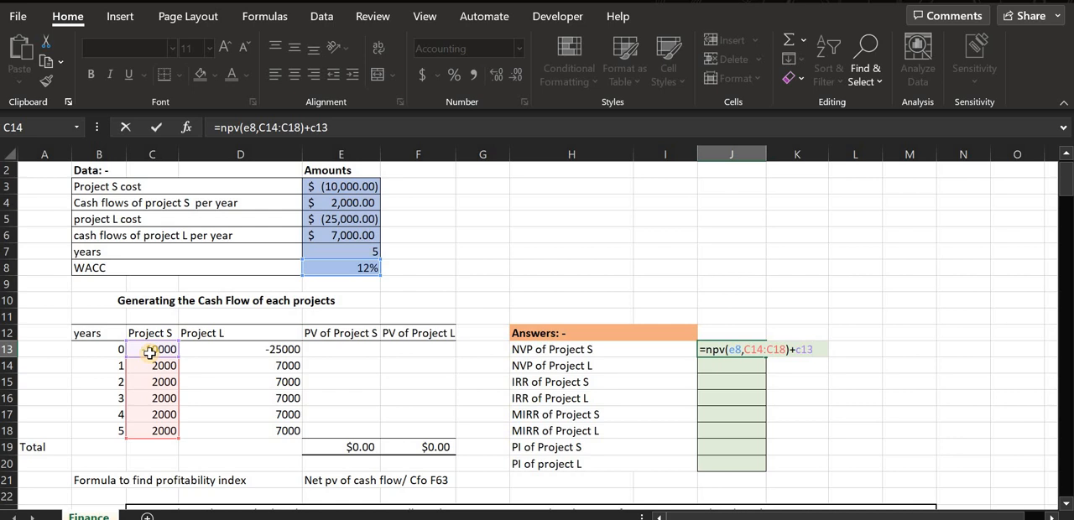
pyautogui.press('Return')
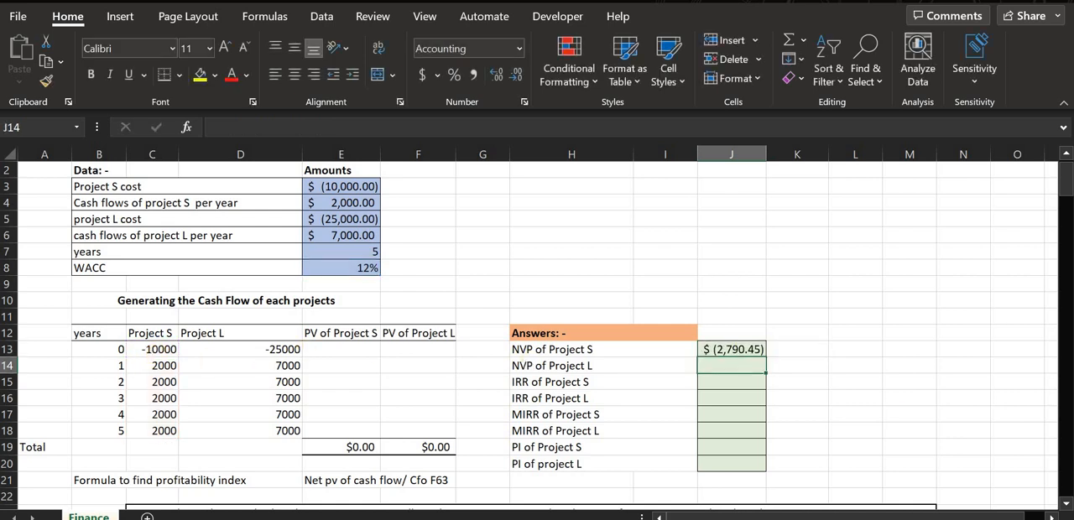
pyautogui.click(738, 350)
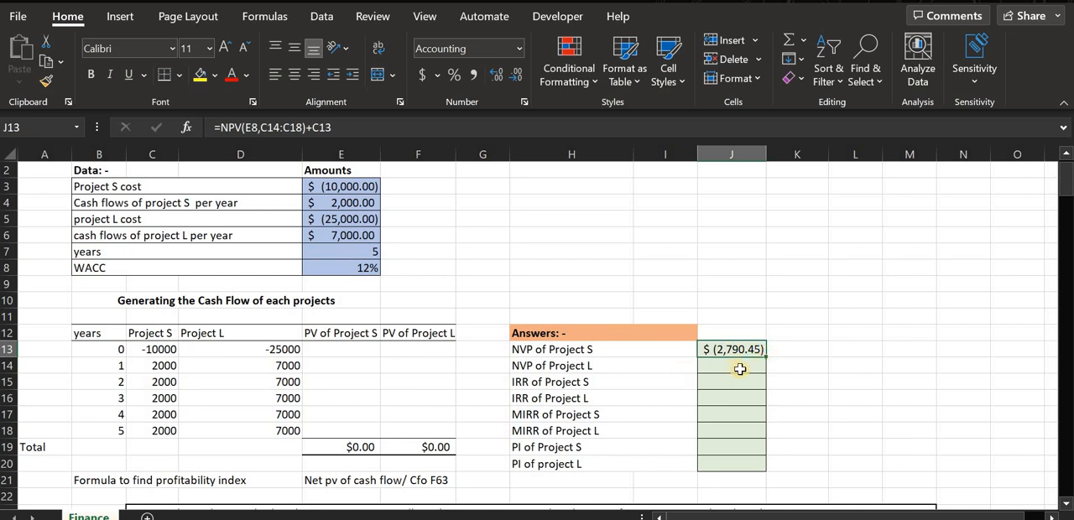
# Calculate the NPV of Project L in J14 with the formula =NPV(E8,D14:D18)+D13.
pyautogui.click(740, 370)
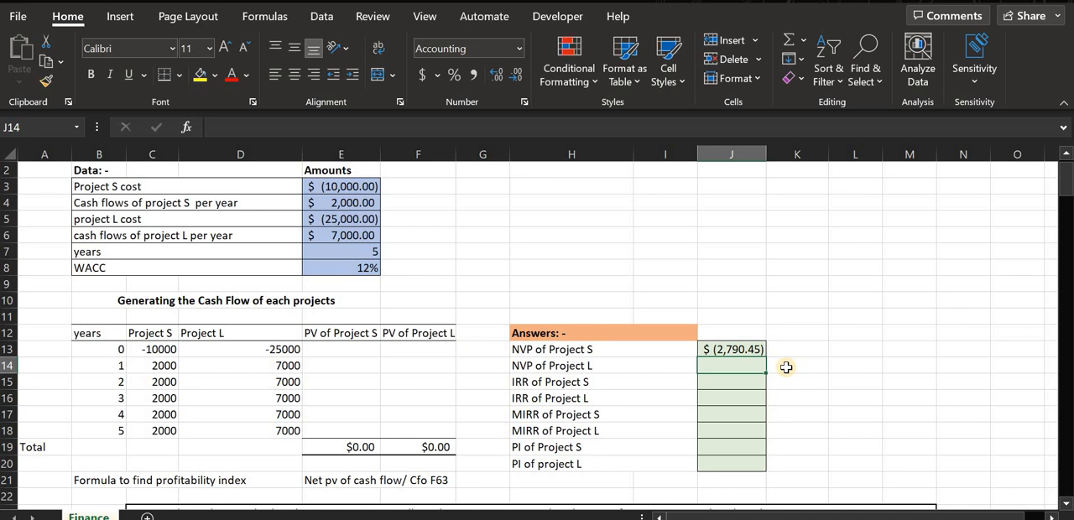
pyautogui.write('=')
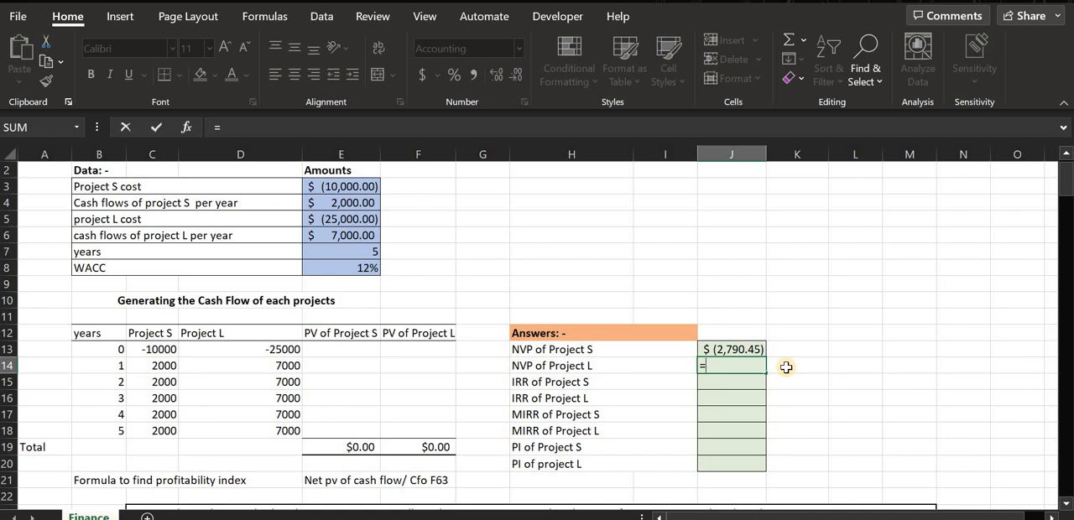
pyautogui.write('nvp(')
pyautogui.press('BackSpace')
pyautogui.press('BackSpace')
pyautogui.press('BackSpace')
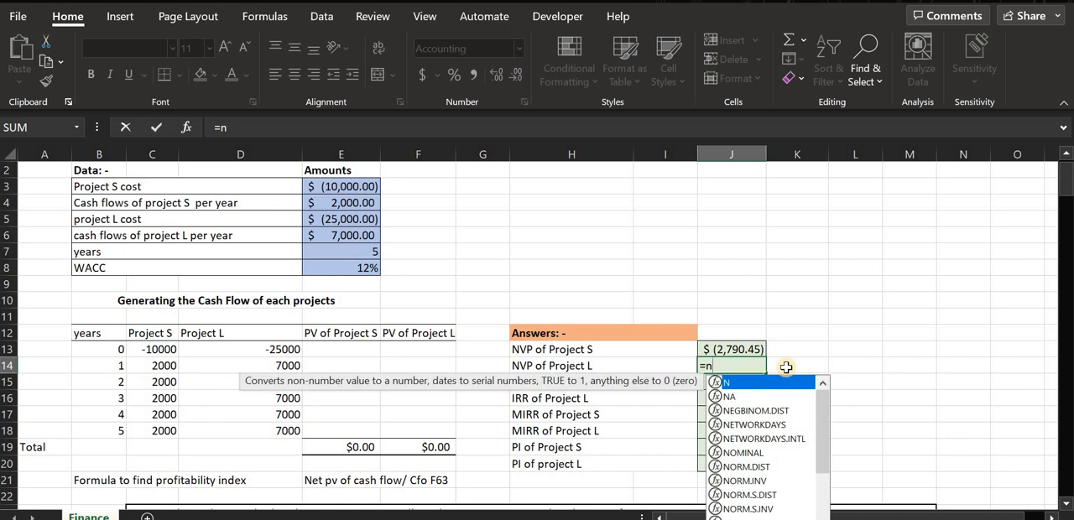
pyautogui.write('pv(')
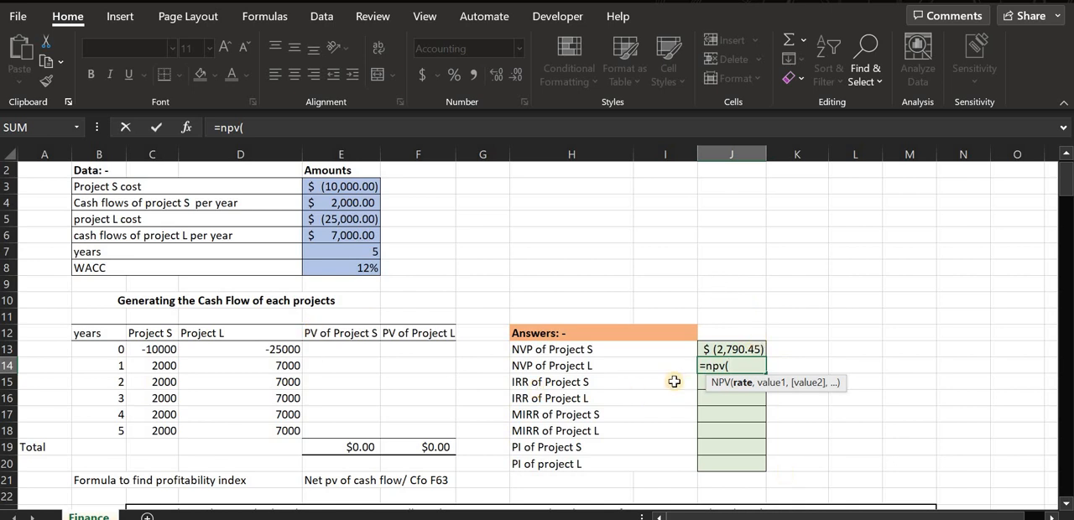
pyautogui.write('e8')
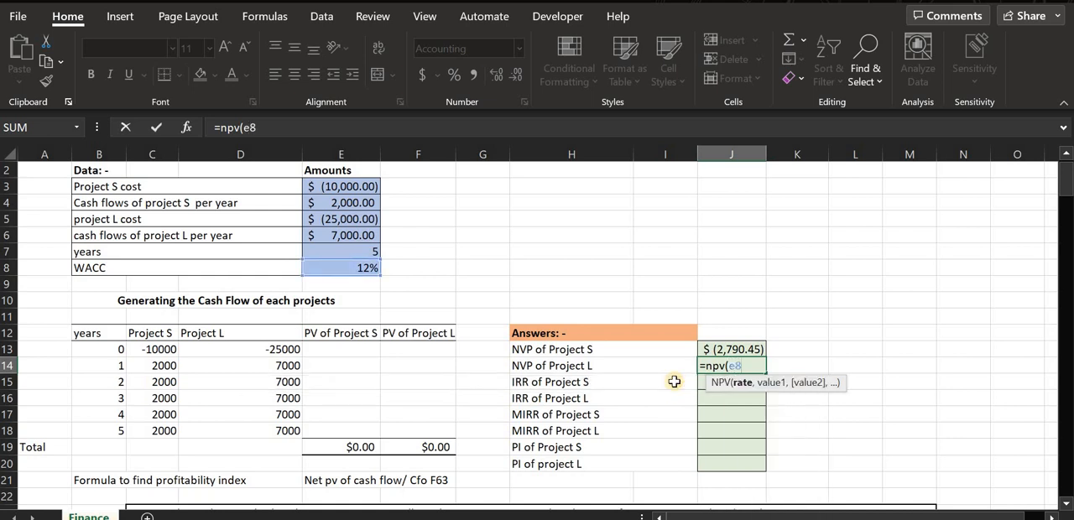
pyautogui.write(',')
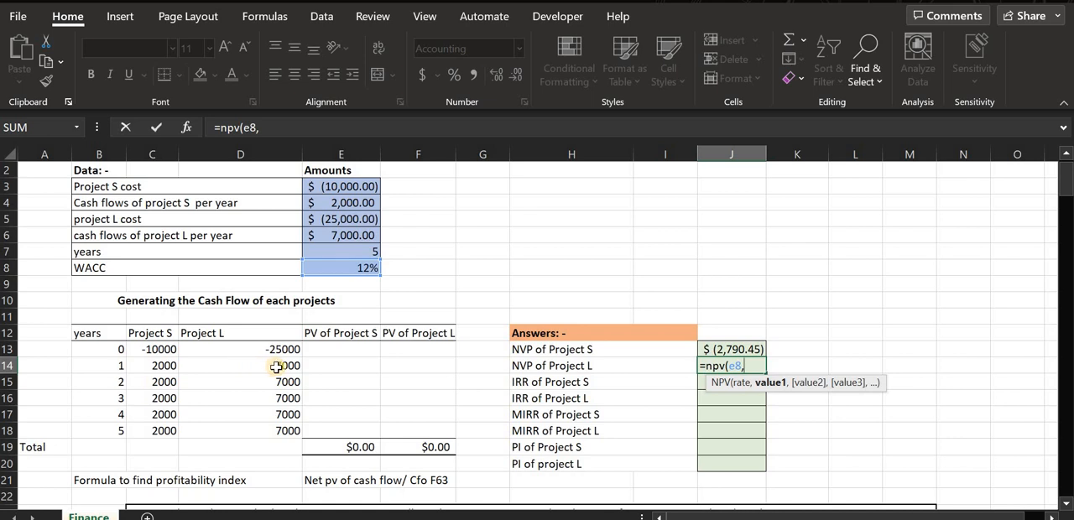
pyautogui.moveTo(273, 366); pyautogui.dragTo(287, 432)
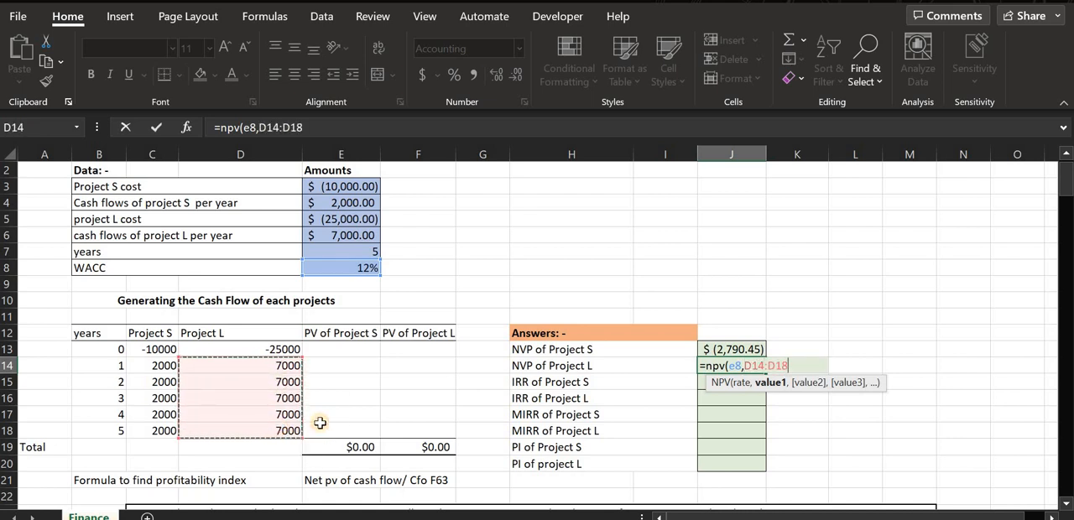
pyautogui.write(')+')
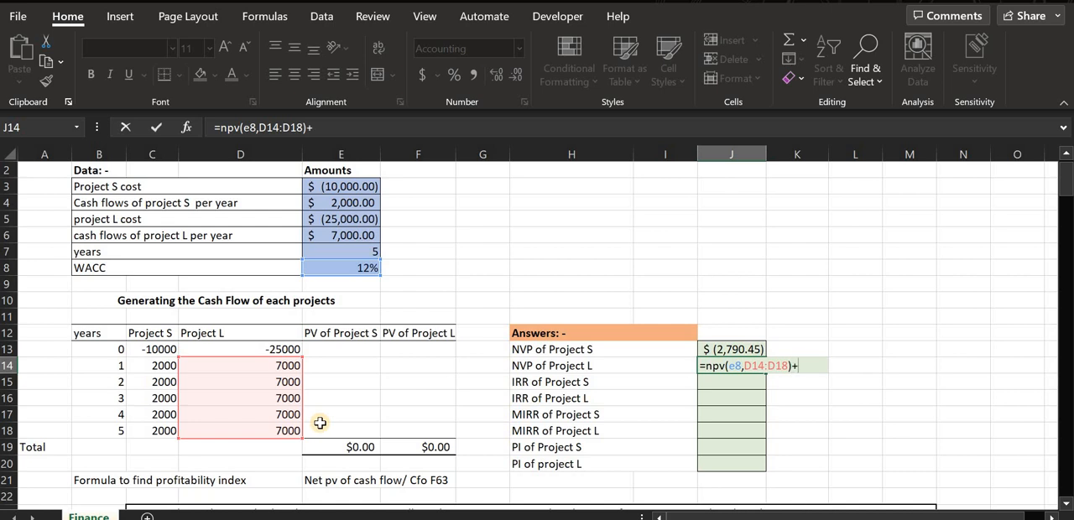
pyautogui.write('d')
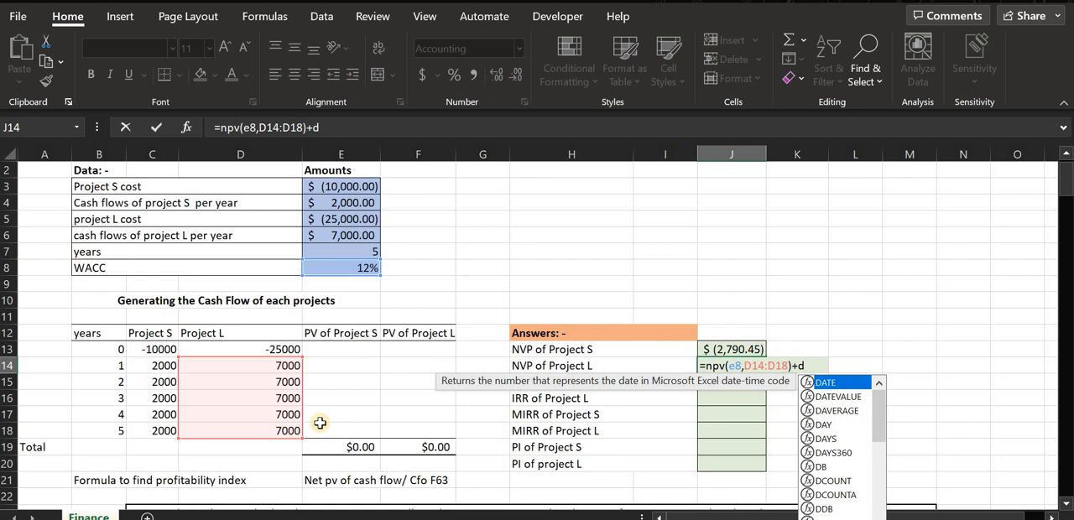
pyautogui.write('13')
pyautogui.press('Return')
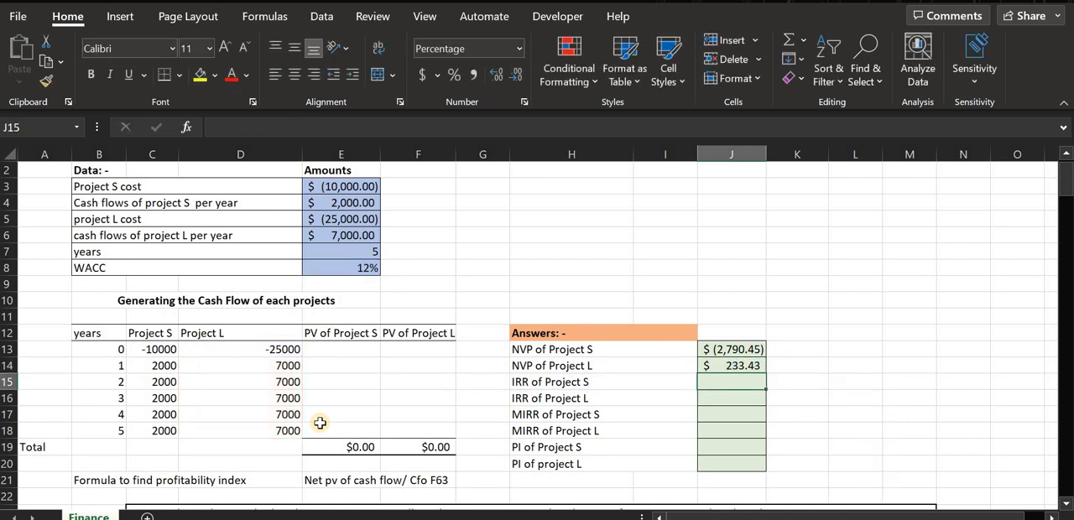
pyautogui.click(739, 370)
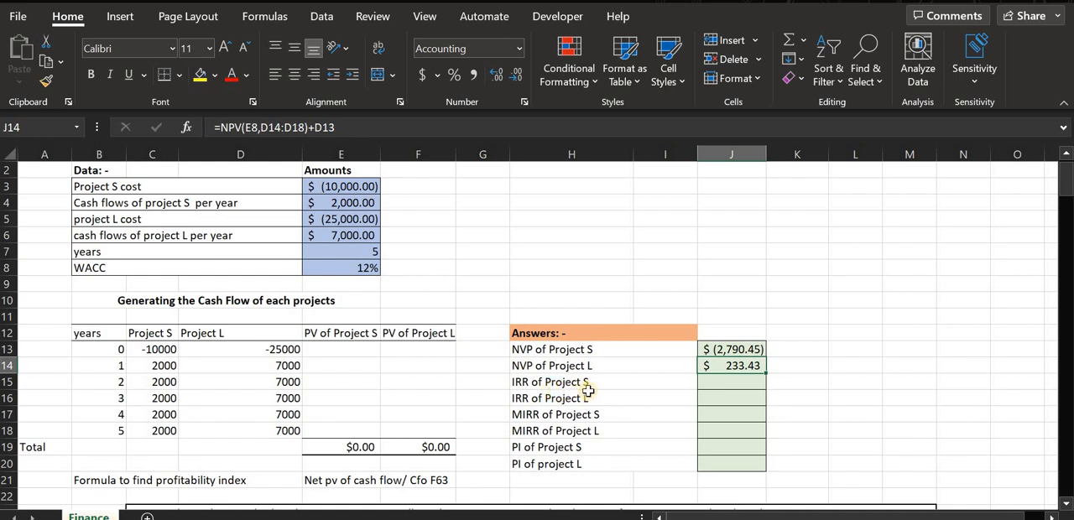
# Calculate the IRR of Project S in J15 with the formula =IRR(C13:C18,13%) and check it against the WACC.
pyautogui.click(714, 383)
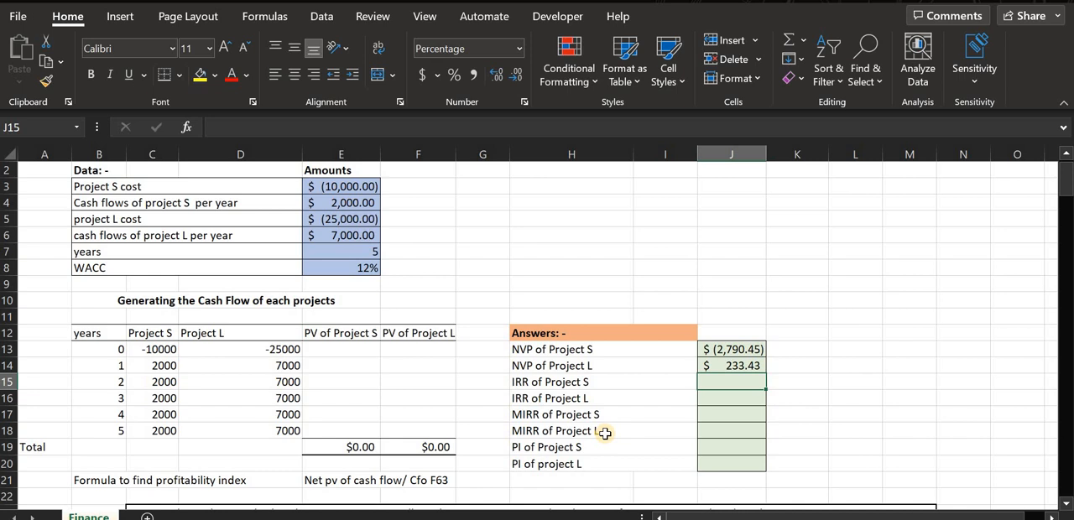
pyautogui.write('=')
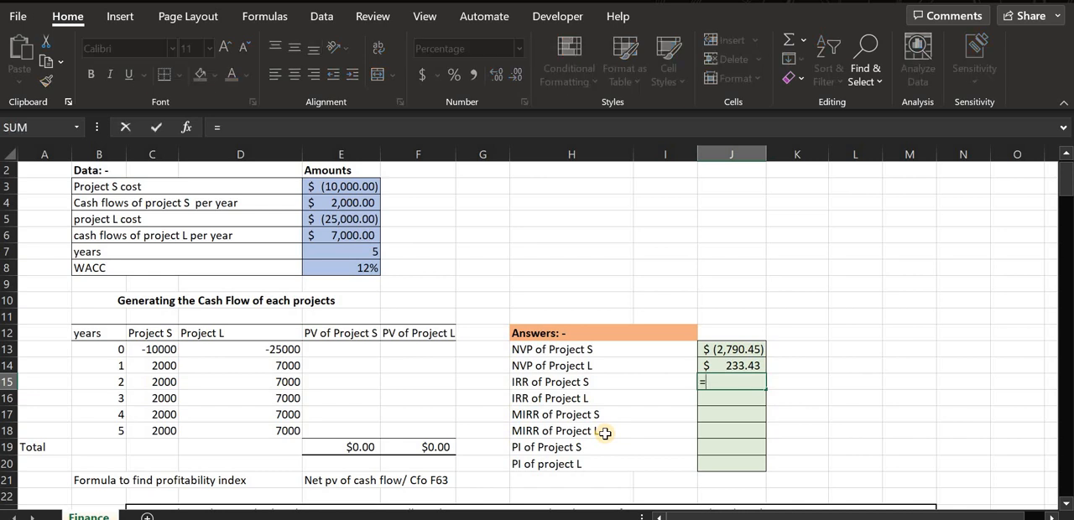
pyautogui.write('irr')
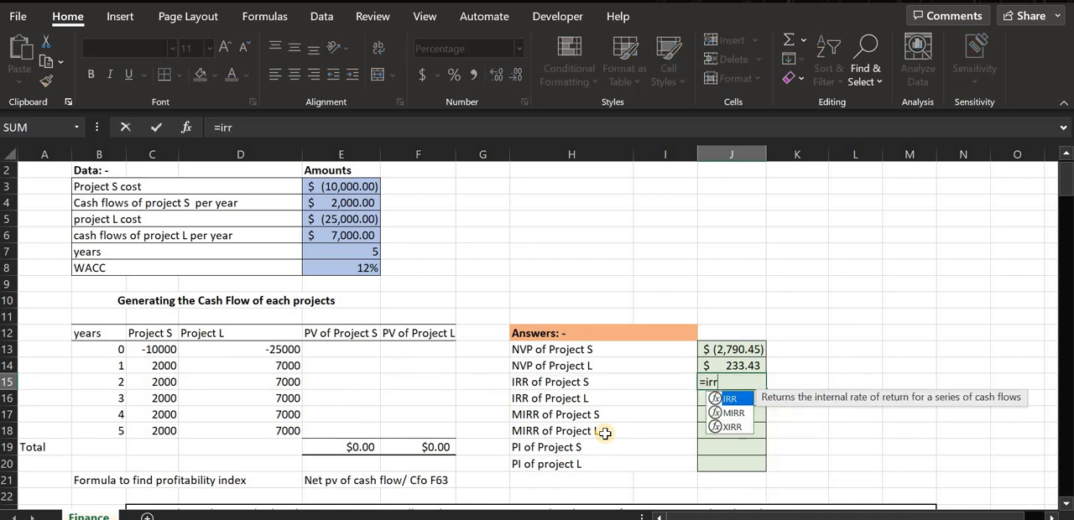
pyautogui.write('(')
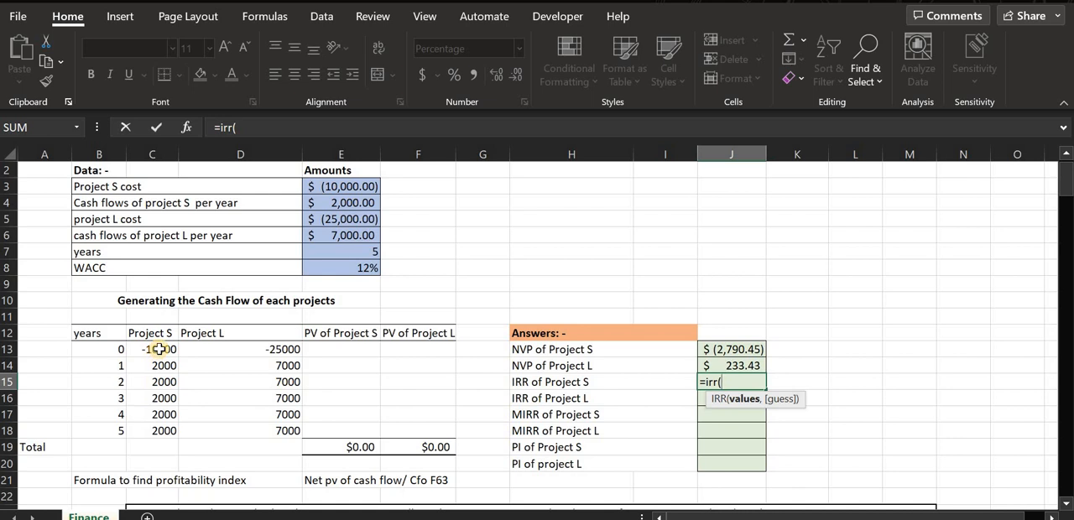
pyautogui.moveTo(159, 349); pyautogui.dragTo(167, 428)
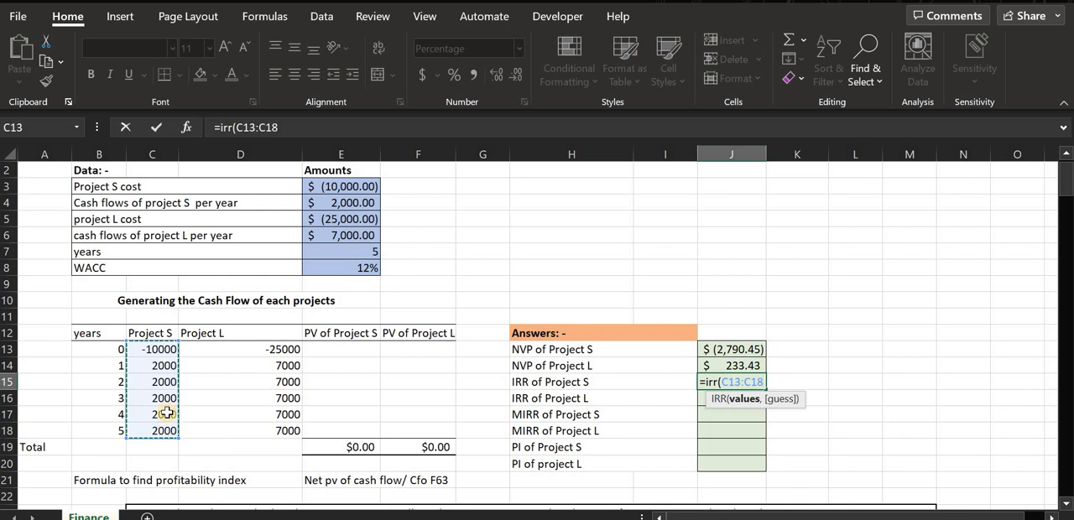
pyautogui.write(',')
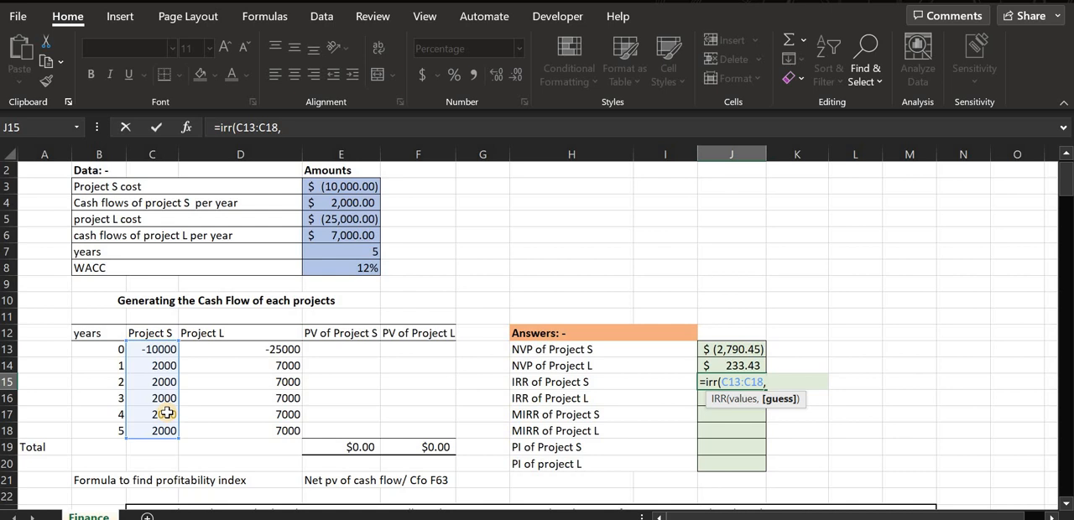
pyautogui.write('13%')
pyautogui.press('Return')
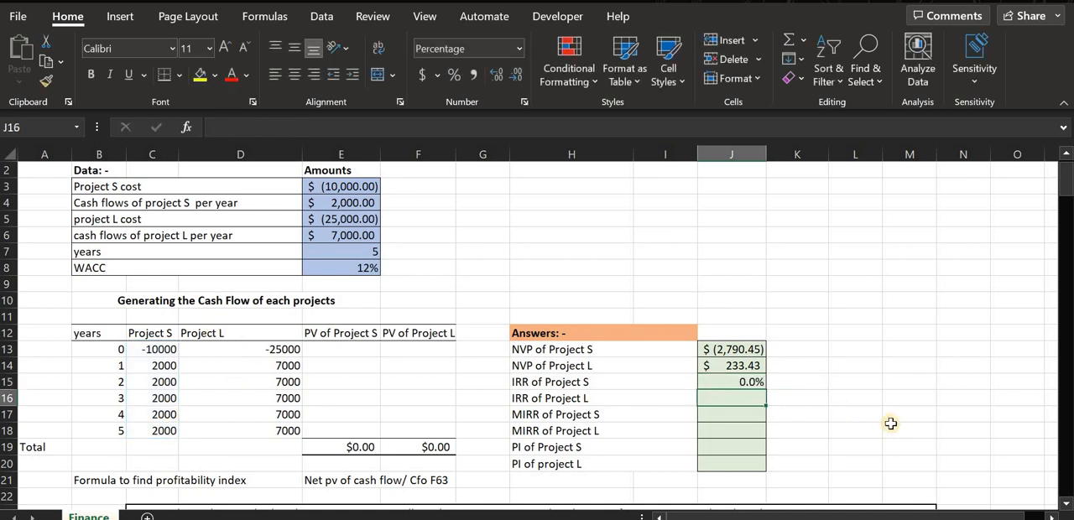
pyautogui.click(741, 381)
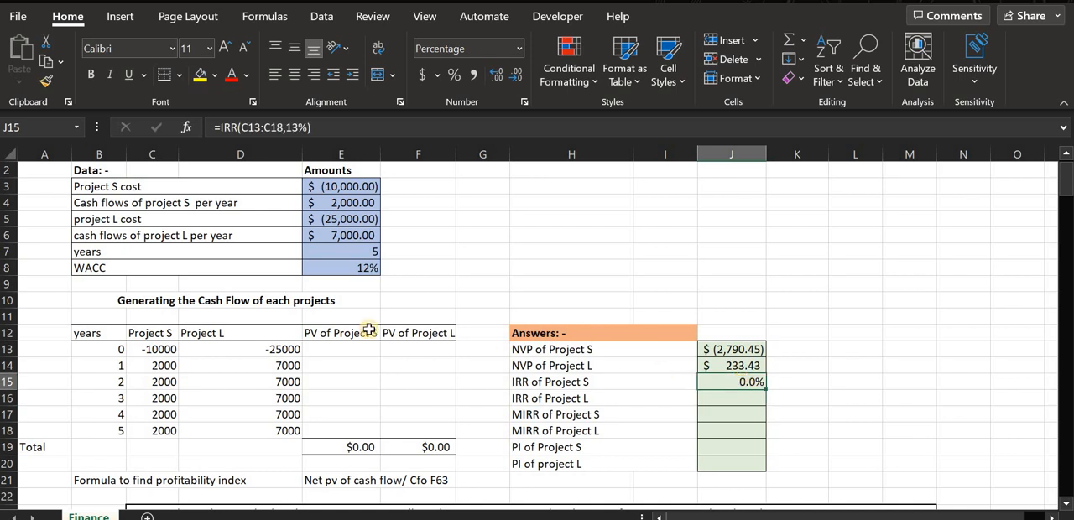
pyautogui.click(338, 268)
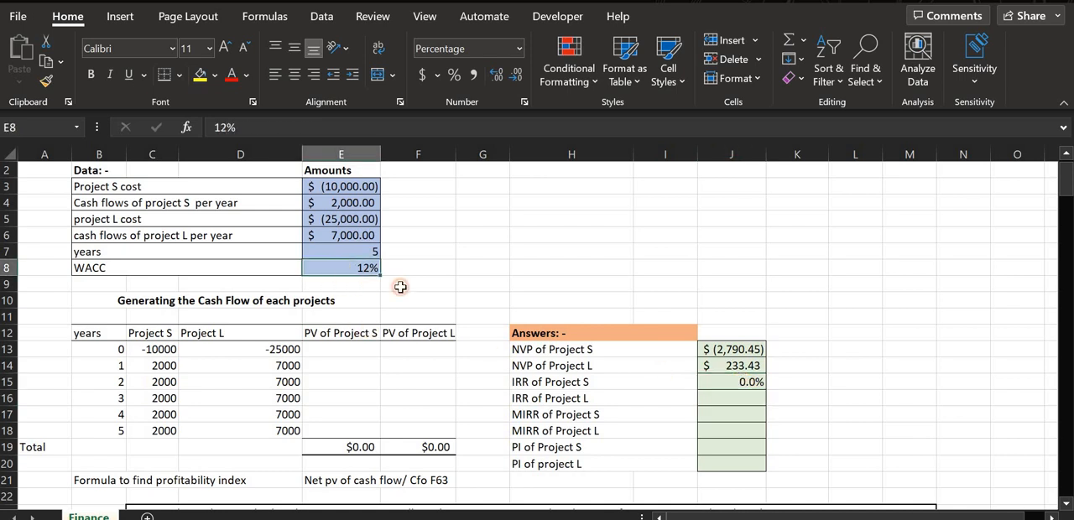
pyautogui.click(747, 384)
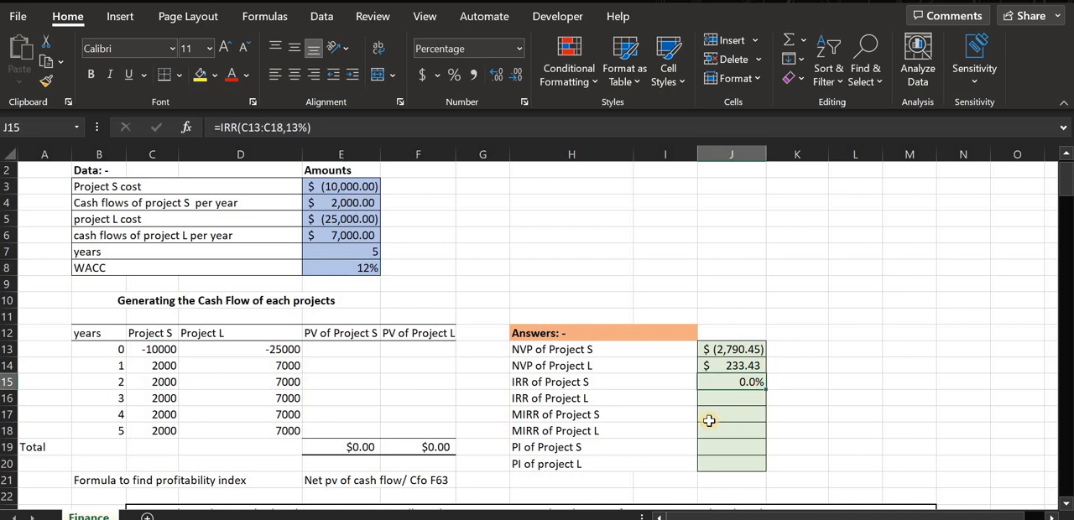
pyautogui.click(753, 399)
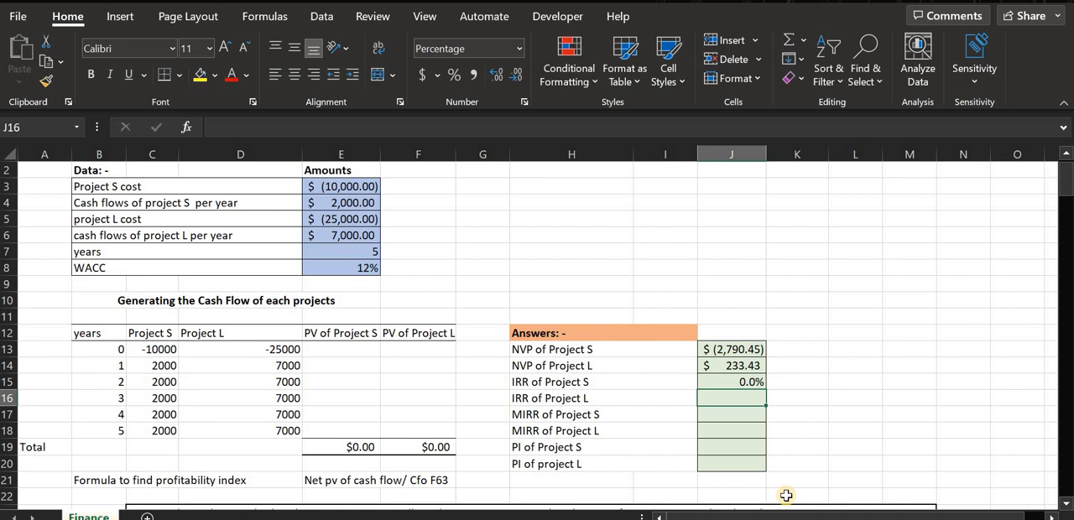
pyautogui.write('=(')
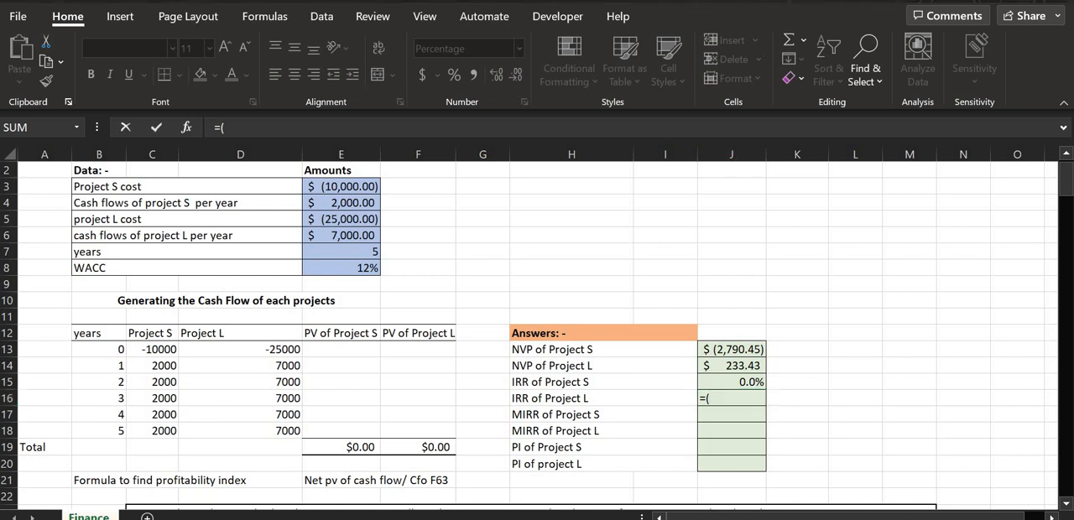
pyautogui.press('Escape')
# Calculate the IRR of Project L in J16 with the formula =IRR(D13:D18,13%).
pyautogui.scroll(-1, 486, 444)
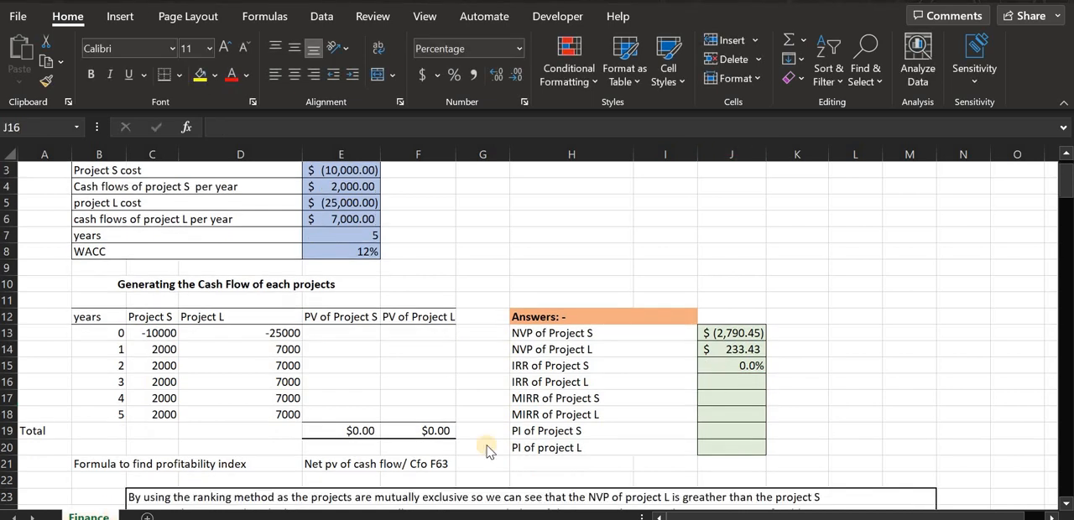
pyautogui.click(719, 380)
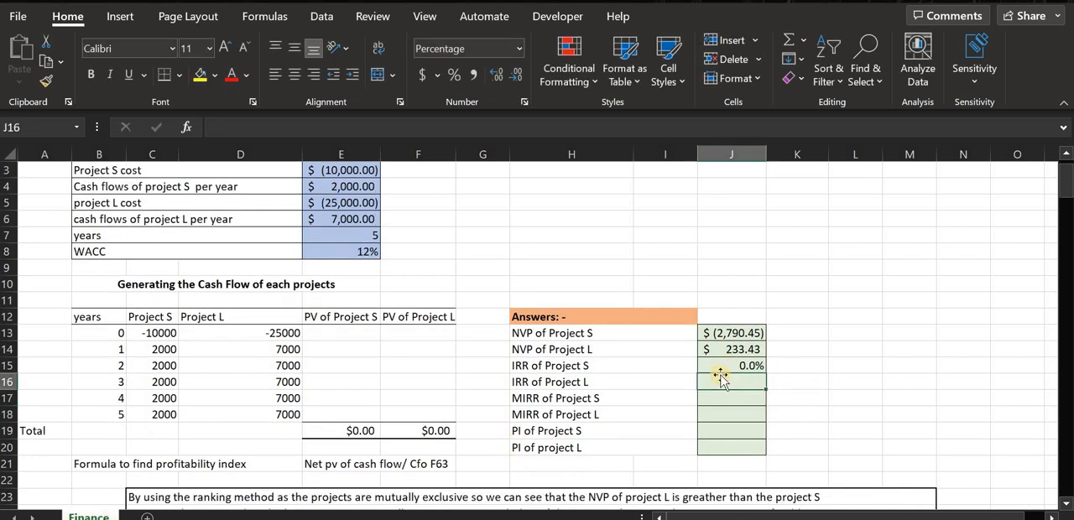
pyautogui.write('=i')
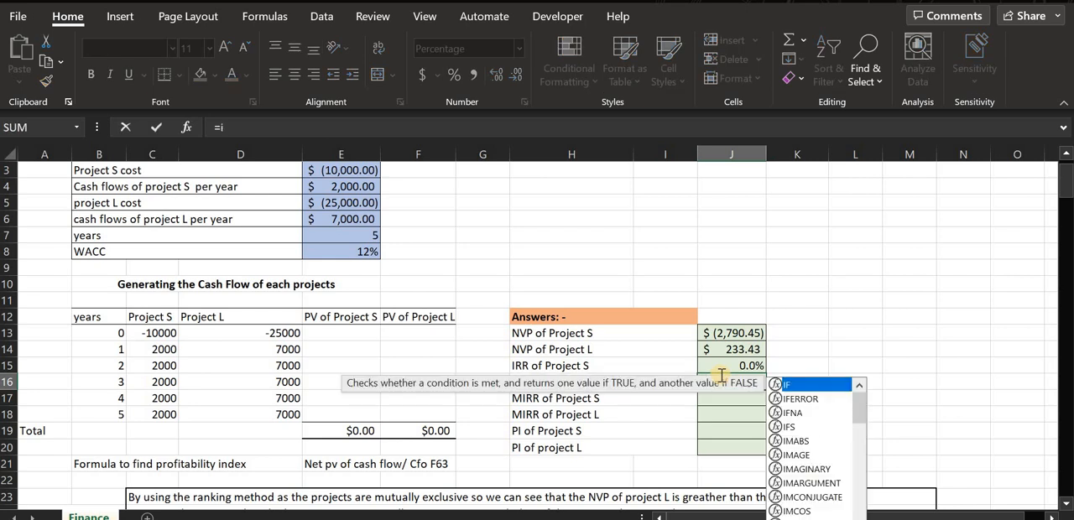
pyautogui.write('rr(')
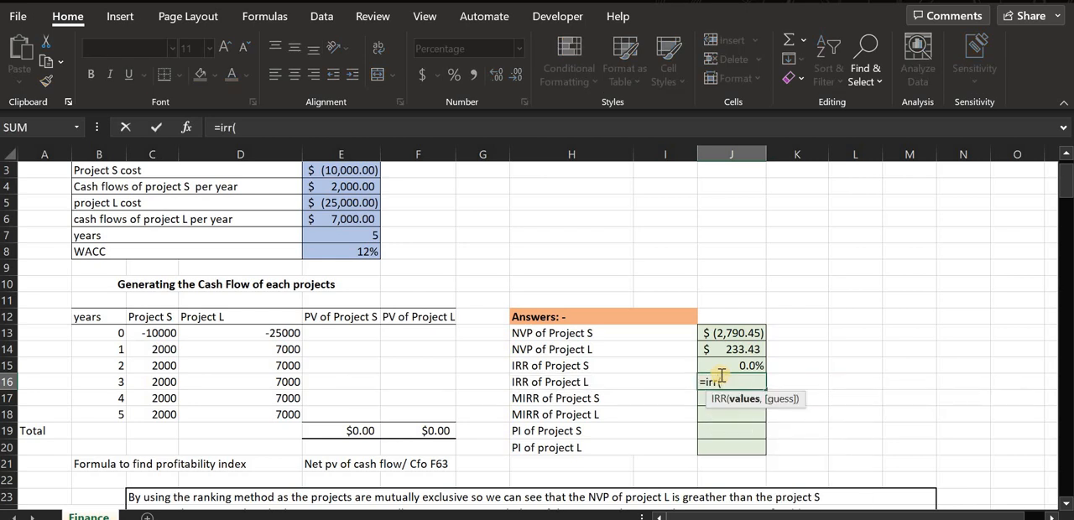
pyautogui.moveTo(259, 331); pyautogui.dragTo(265, 411)
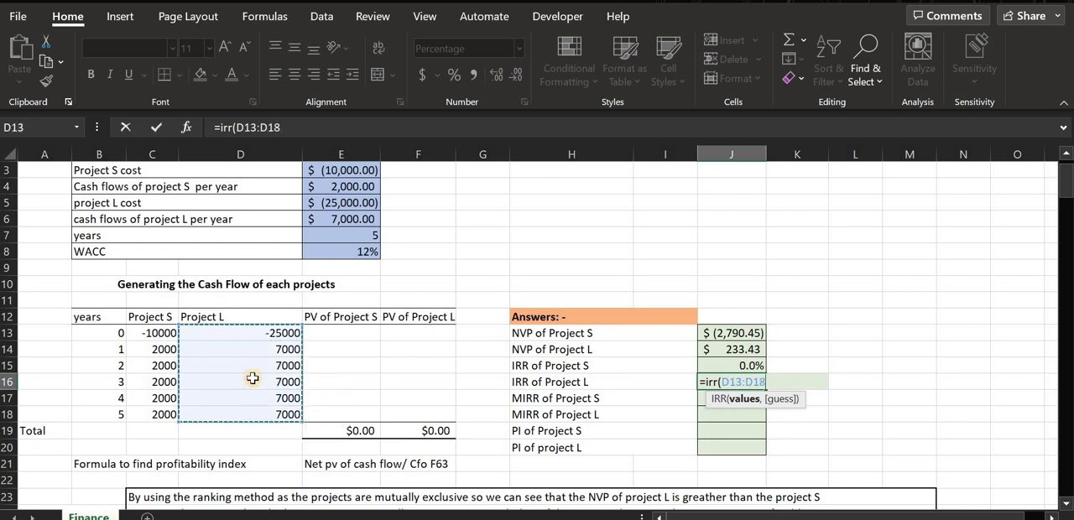
pyautogui.write(',13')
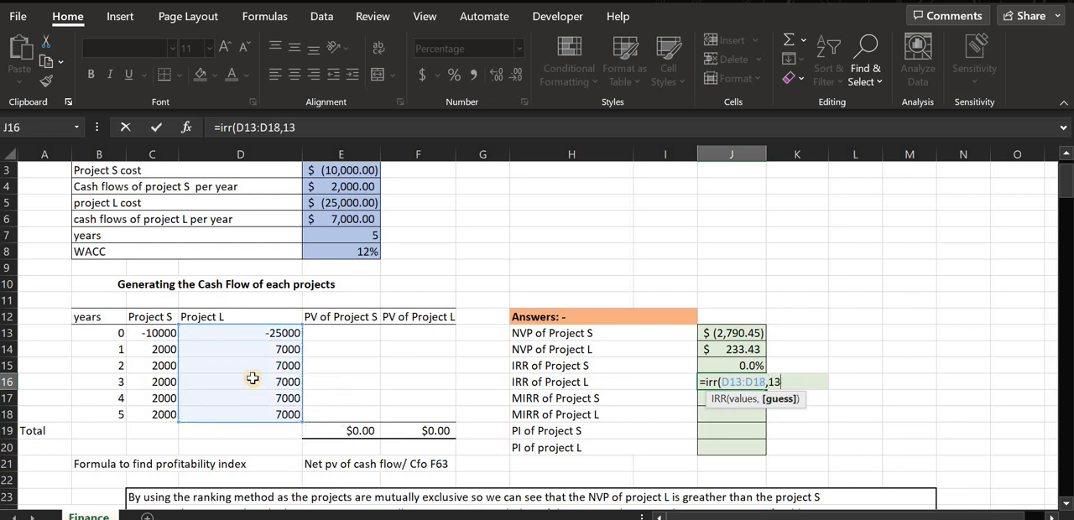
pyautogui.write('%')
pyautogui.press('Return')
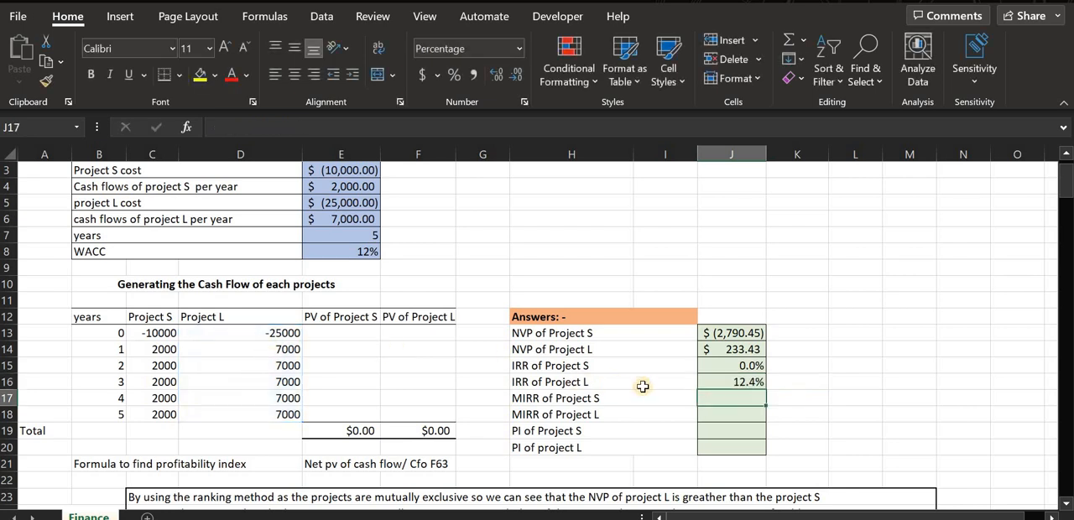
pyautogui.click(753, 382)
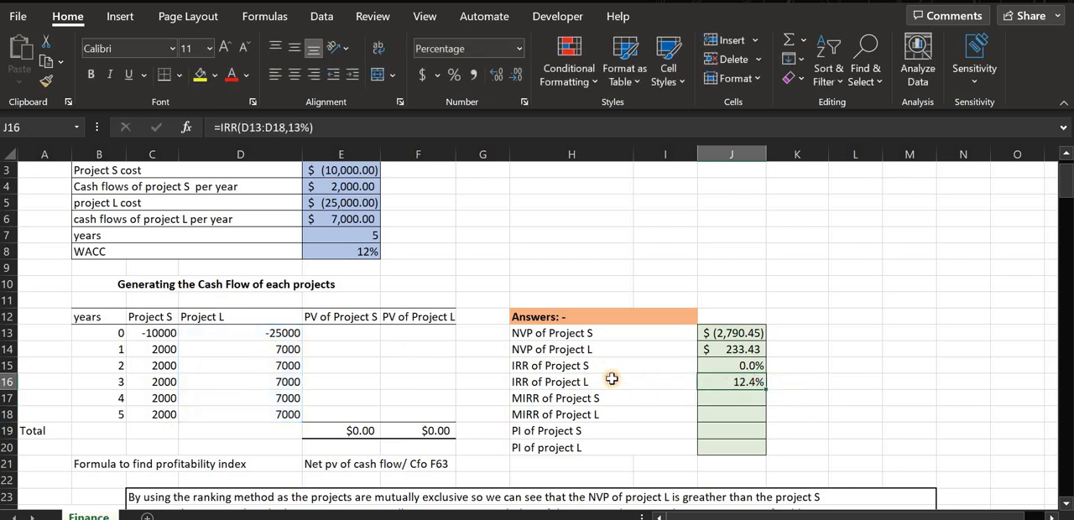
# Calculate the MIRR of Project S in J17 with the formula =MIRR(C13:C18,E8,E8).
pyautogui.click(610, 374)
pyautogui.click(618, 386)
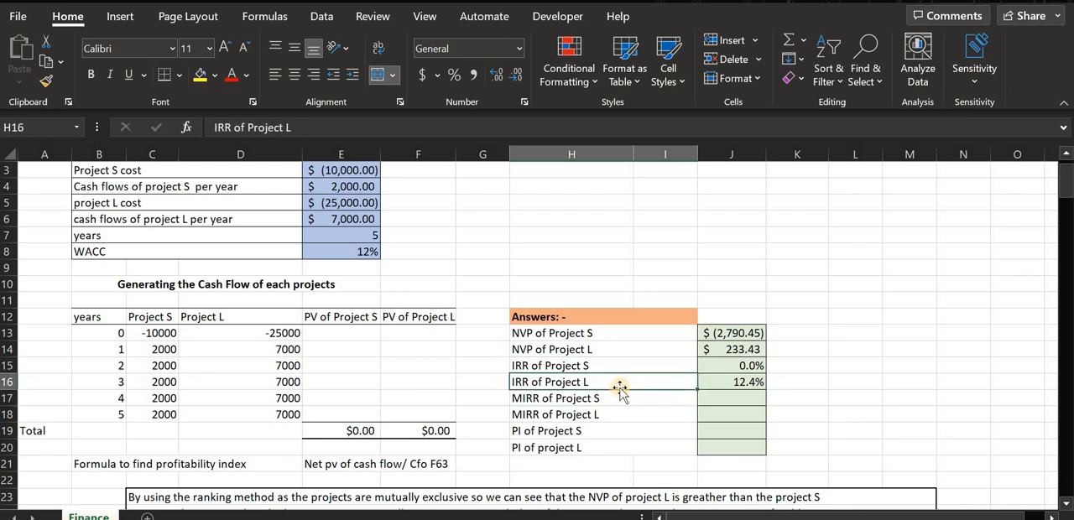
pyautogui.click(612, 411)
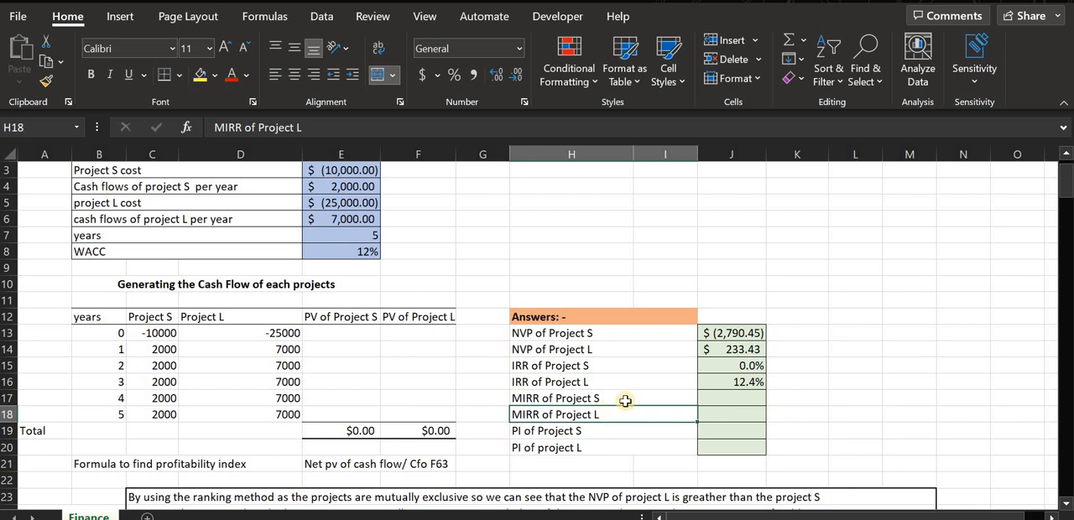
pyautogui.click(625, 401)
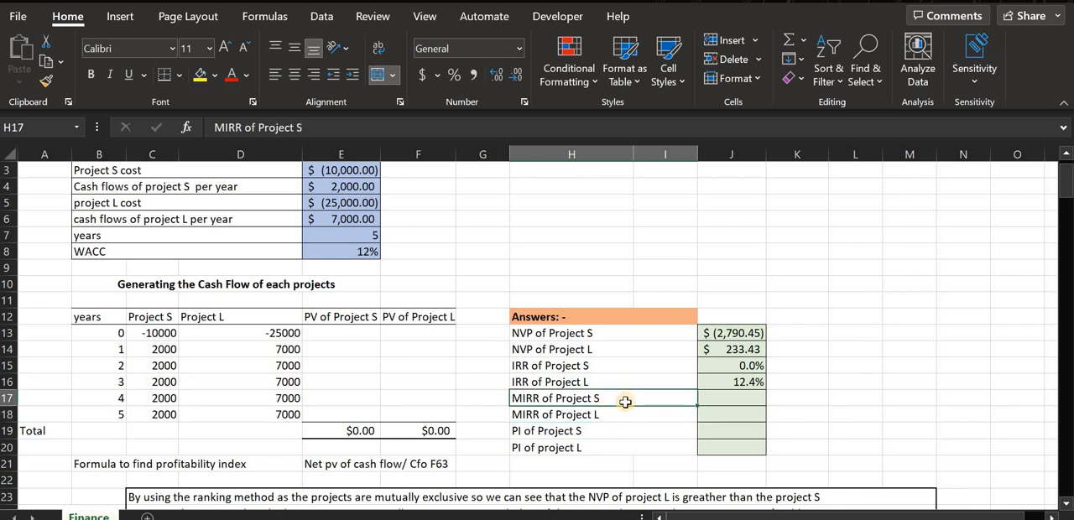
pyautogui.click(712, 400)
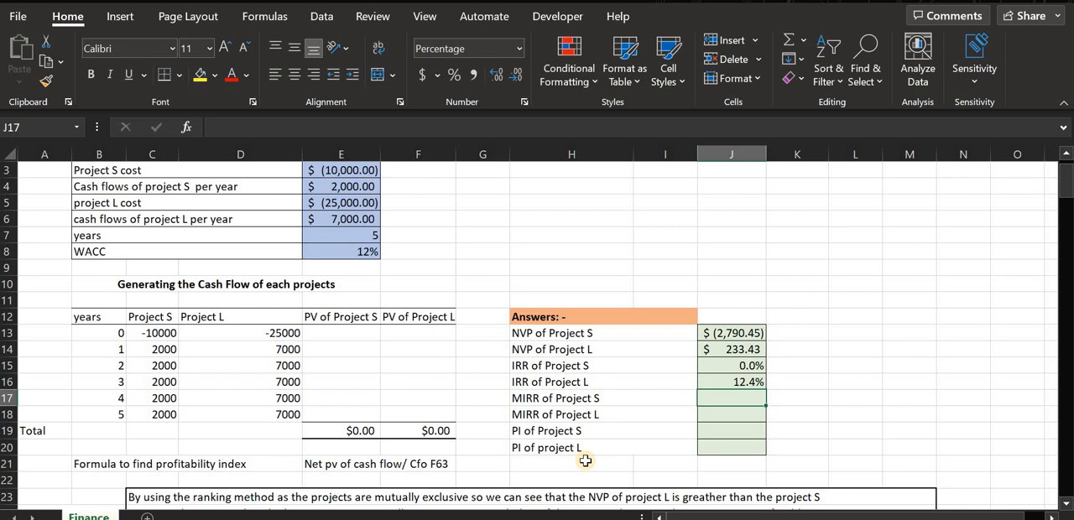
pyautogui.write('=')
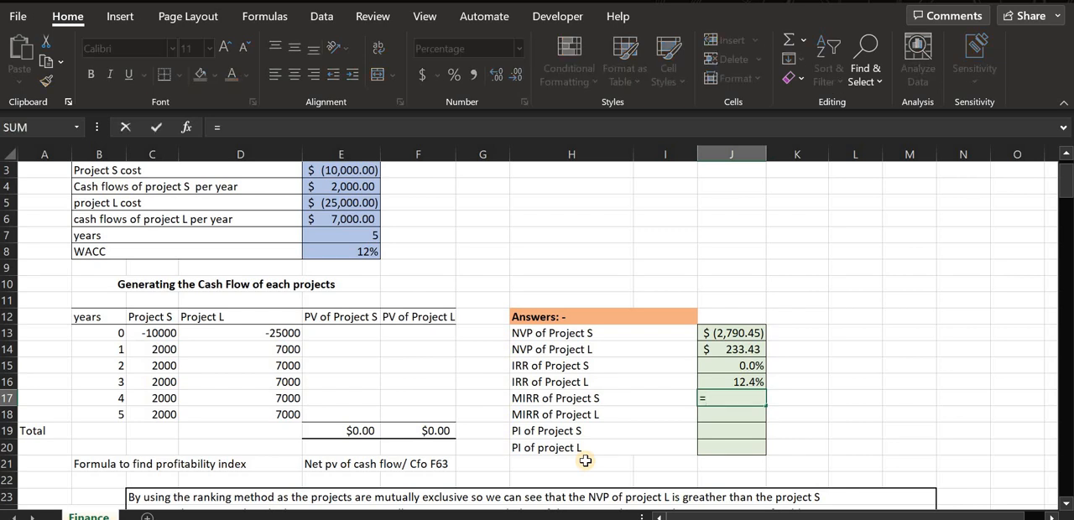
pyautogui.write('mirr')
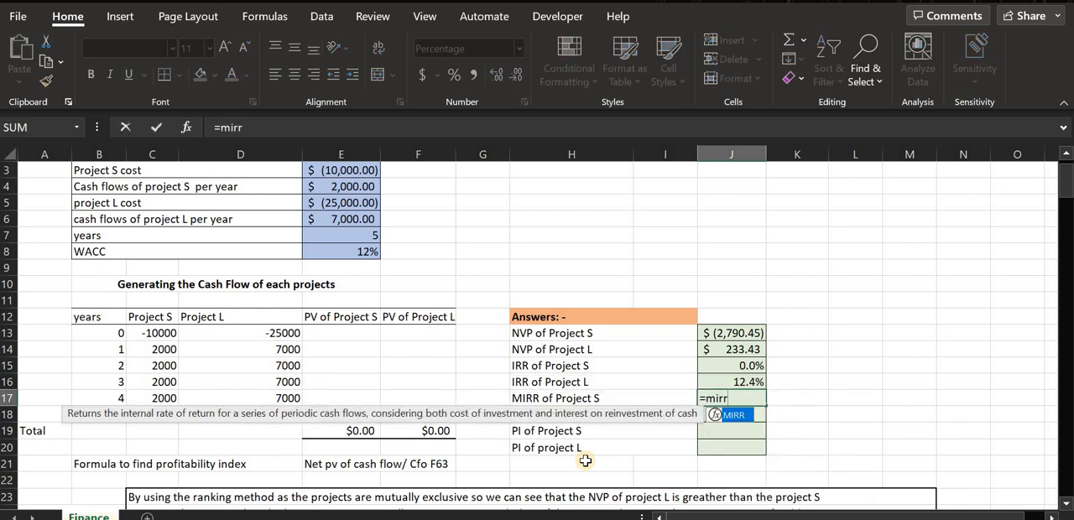
pyautogui.write('(')
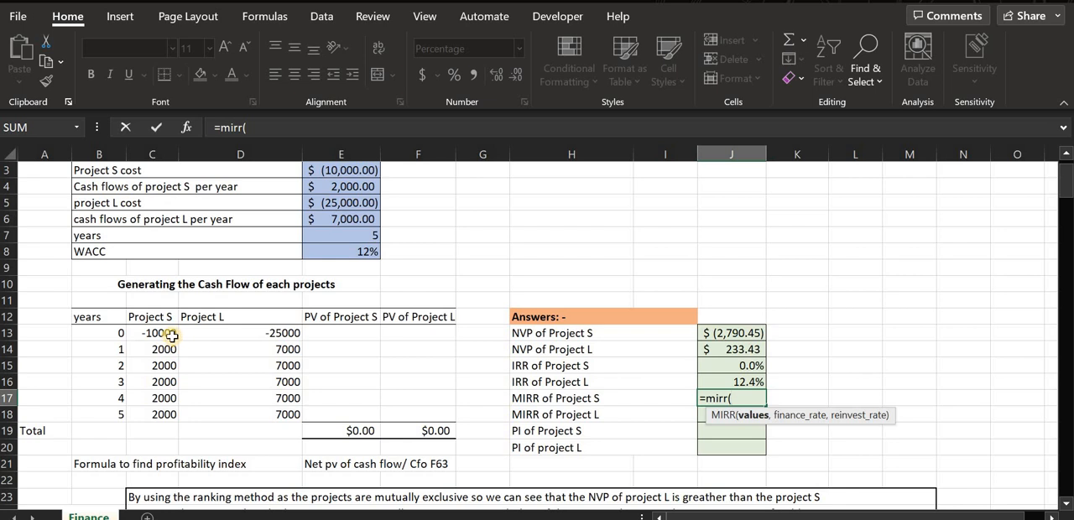
pyautogui.moveTo(167, 333); pyautogui.dragTo(165, 425)
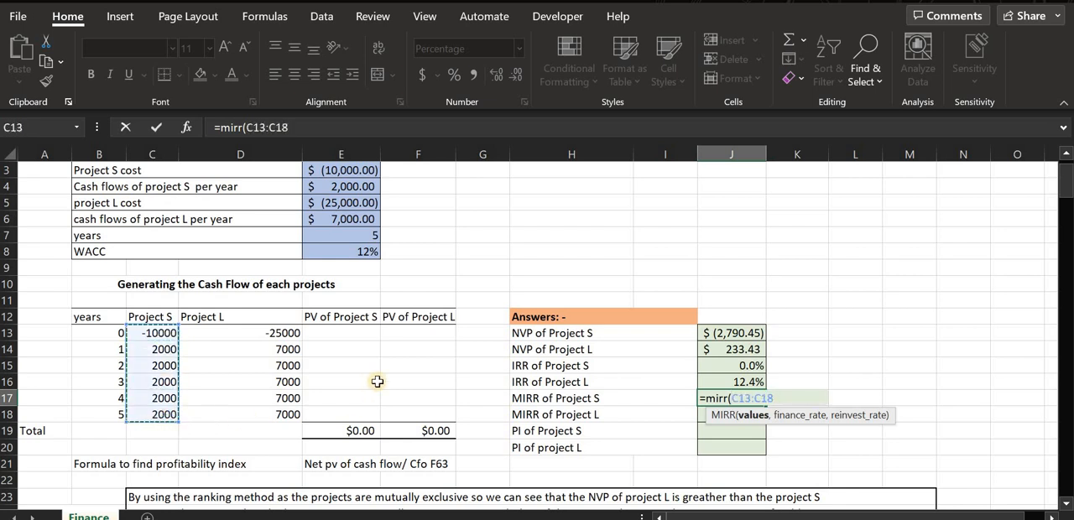
pyautogui.write(',')
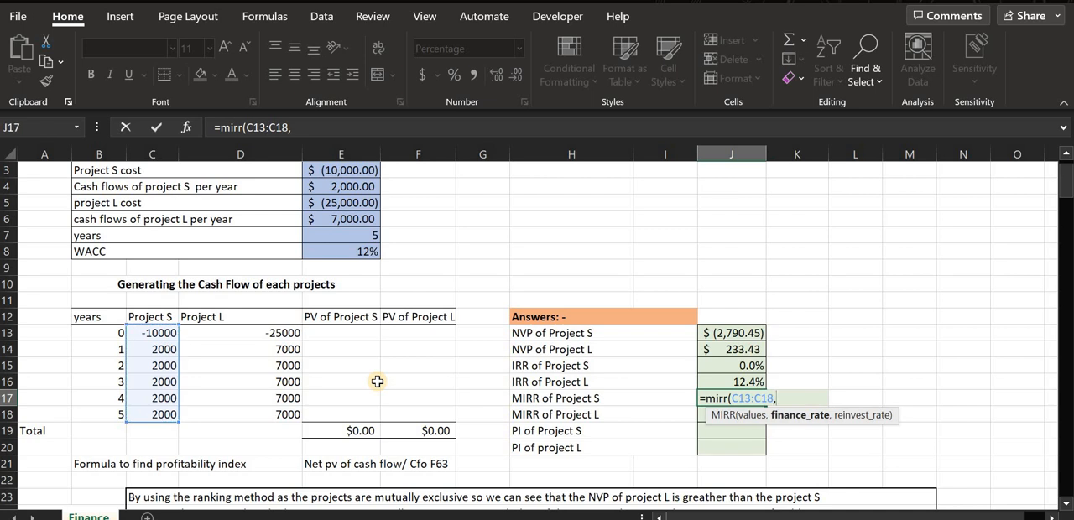
pyautogui.write('e')
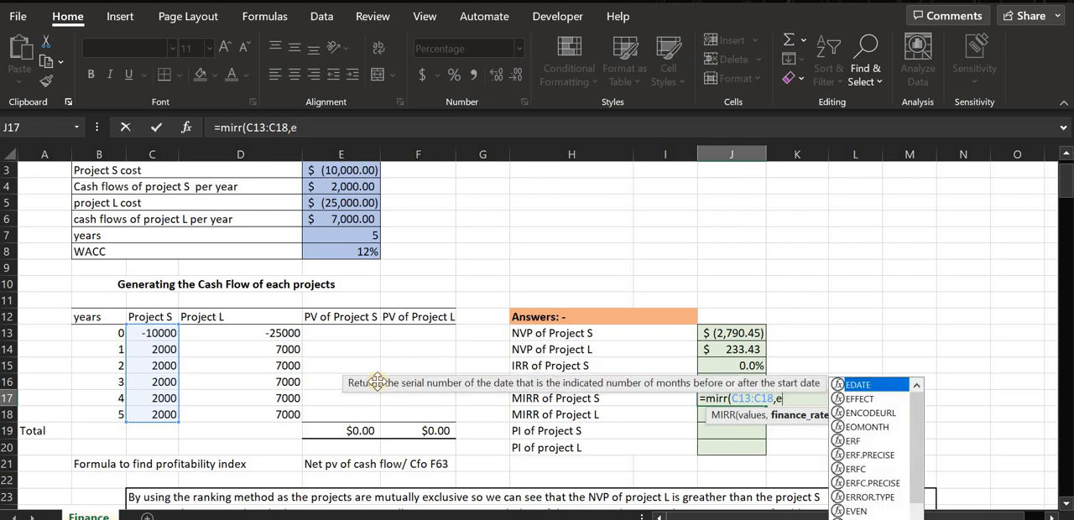
pyautogui.write('8')
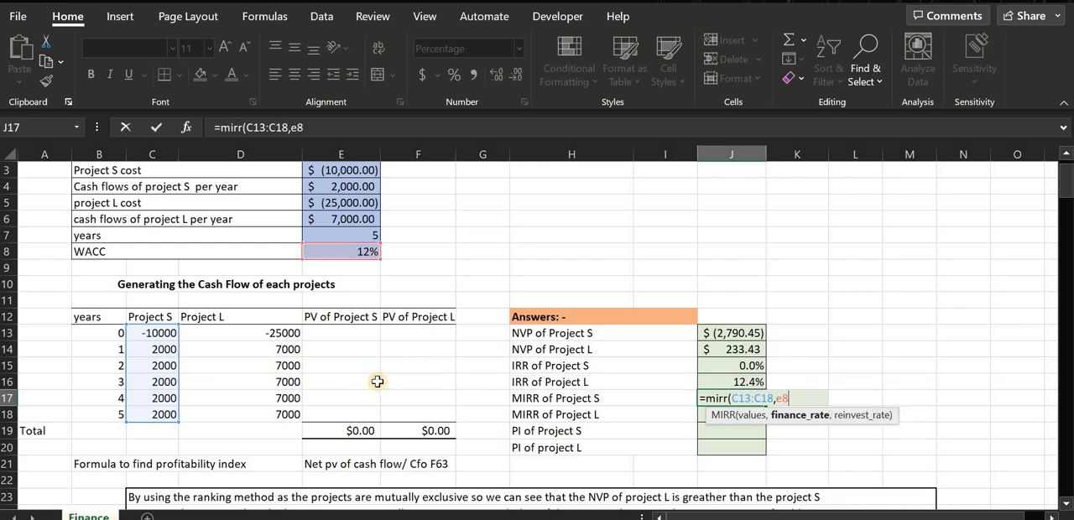
pyautogui.write(',')
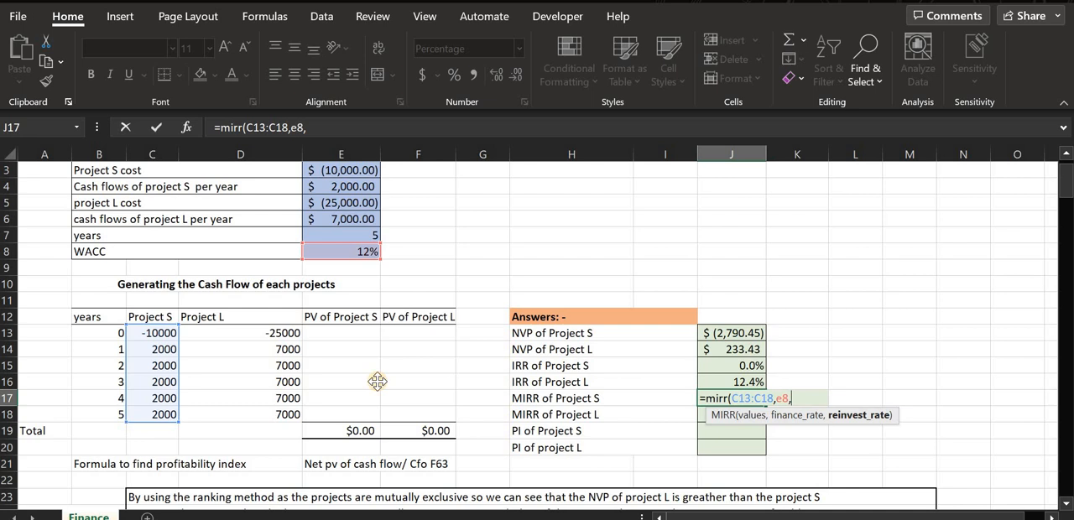
pyautogui.write('e8')
pyautogui.press('Return')
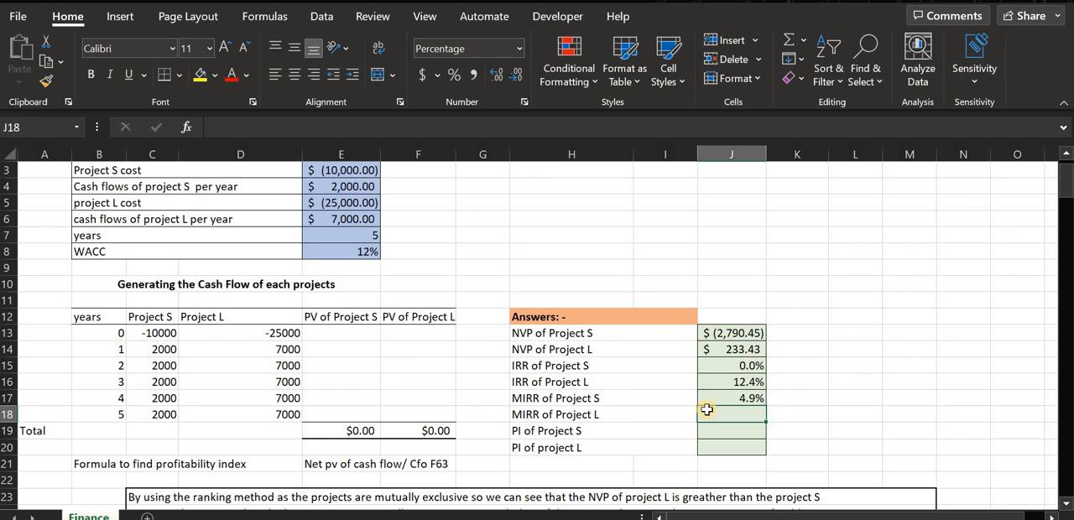
# Calculate the MIRR of Project L in J18 with the formula =MIRR(D13:D18,E8,E8) and check it against the WACC.
pyautogui.write('=')
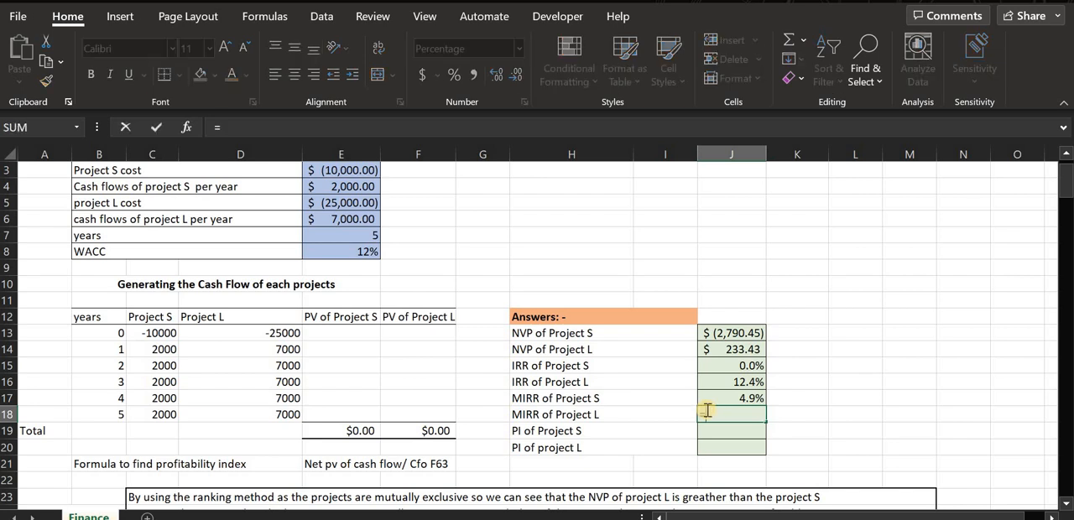
pyautogui.write('mirr')
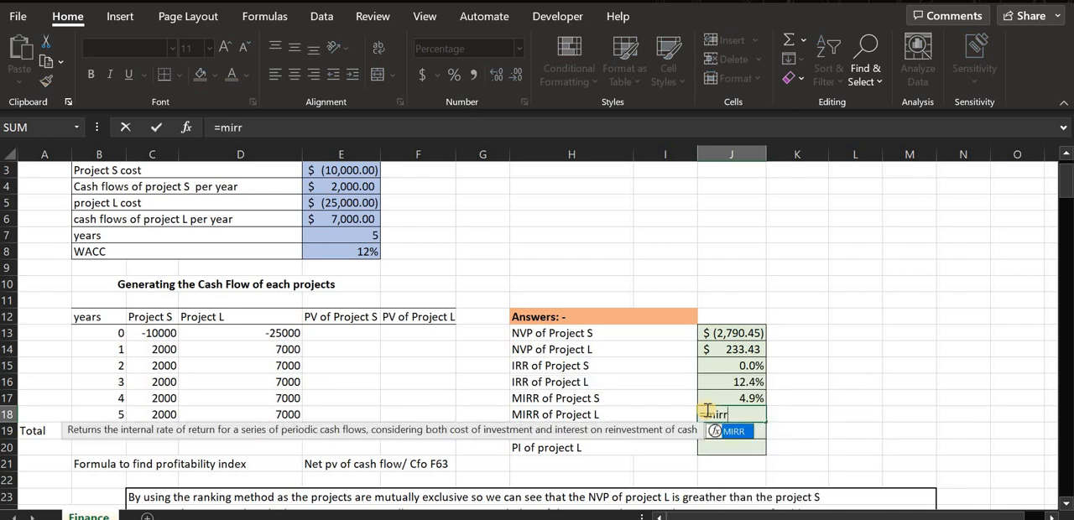
pyautogui.write('(')
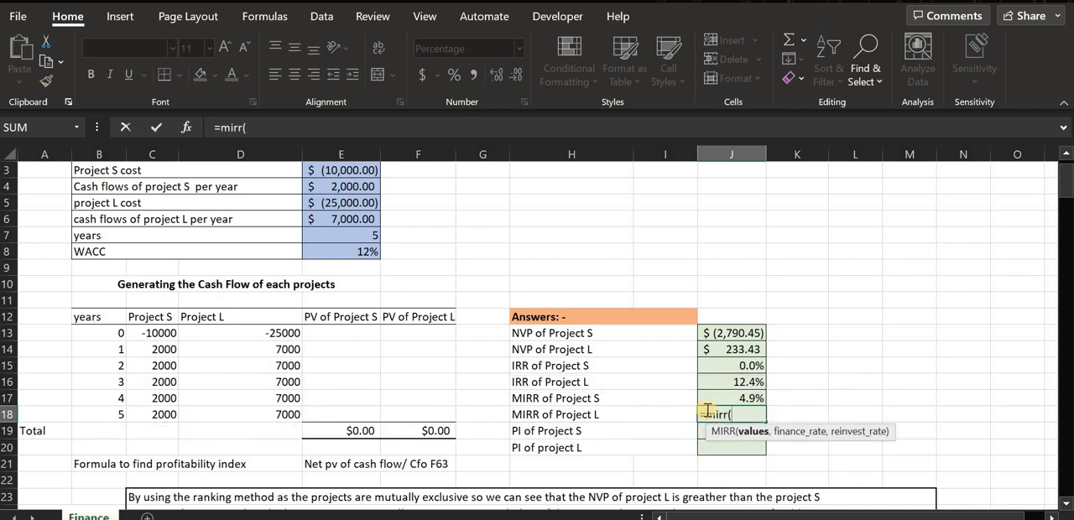
pyautogui.moveTo(270, 333); pyautogui.dragTo(270, 420)
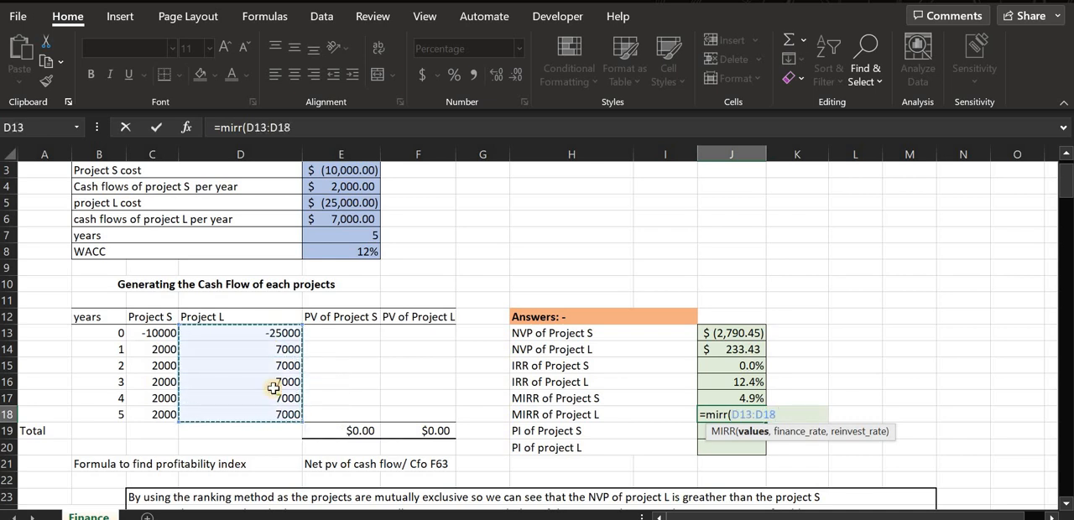
pyautogui.write(',e')
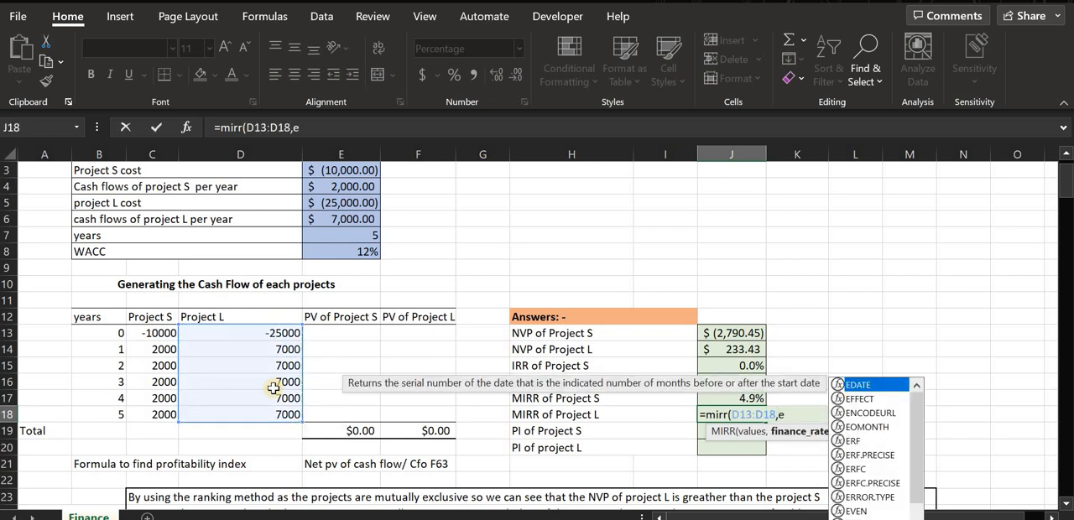
pyautogui.write('8,e8')
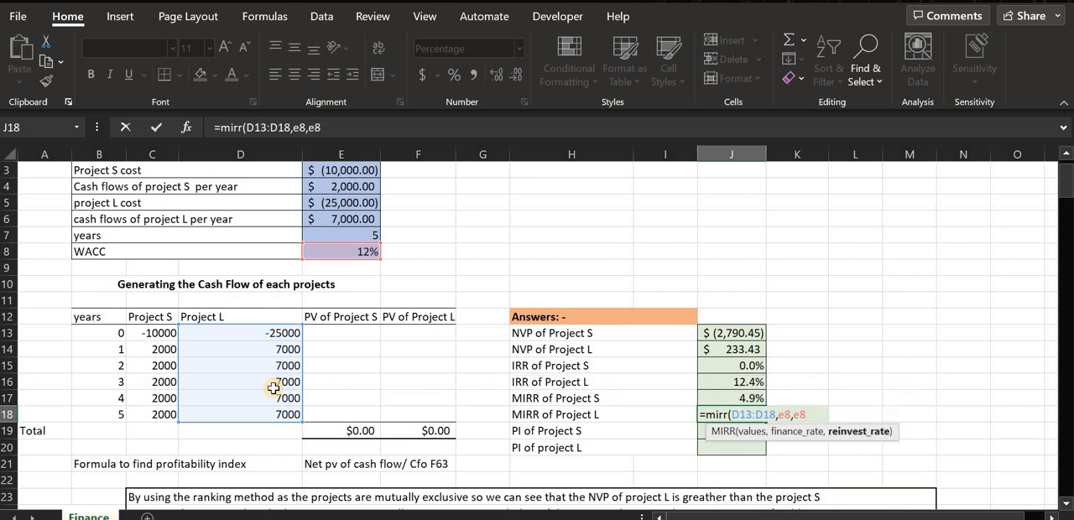
pyautogui.press('Return')
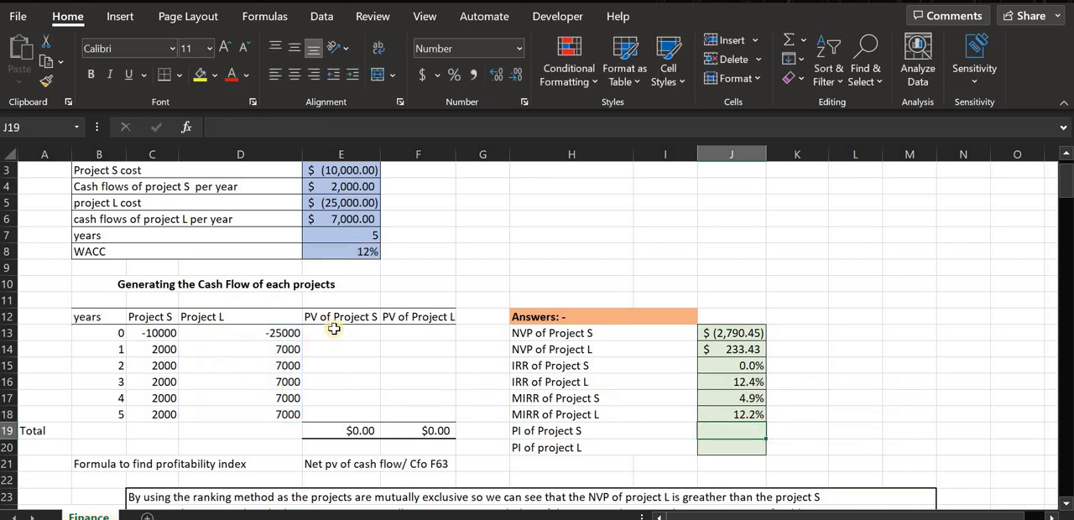
pyautogui.click(368, 253)
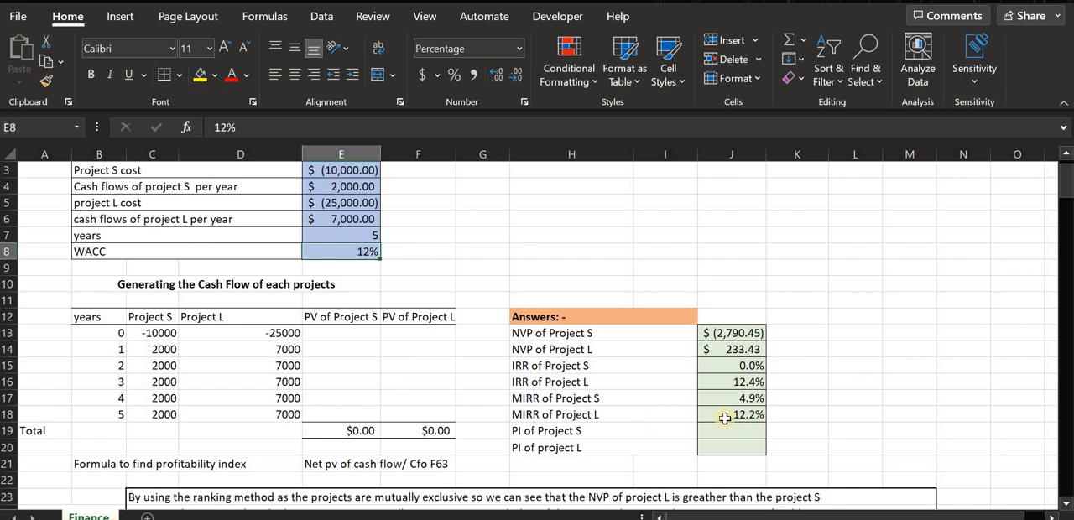
pyautogui.click(635, 416)
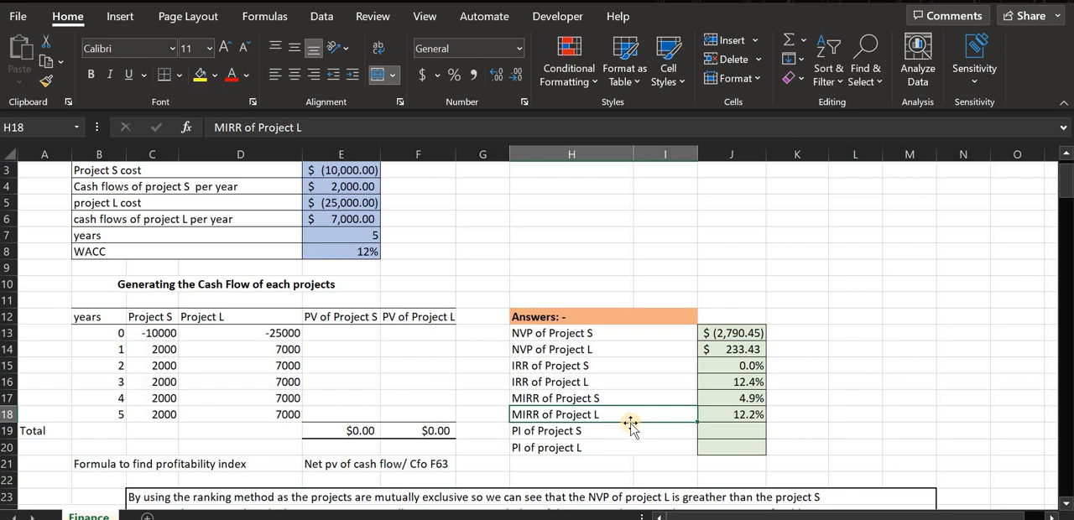
# Review the PI rows for both projects and the profitability index formula noted in row 21.
pyautogui.click(624, 443)
pyautogui.click(628, 435)
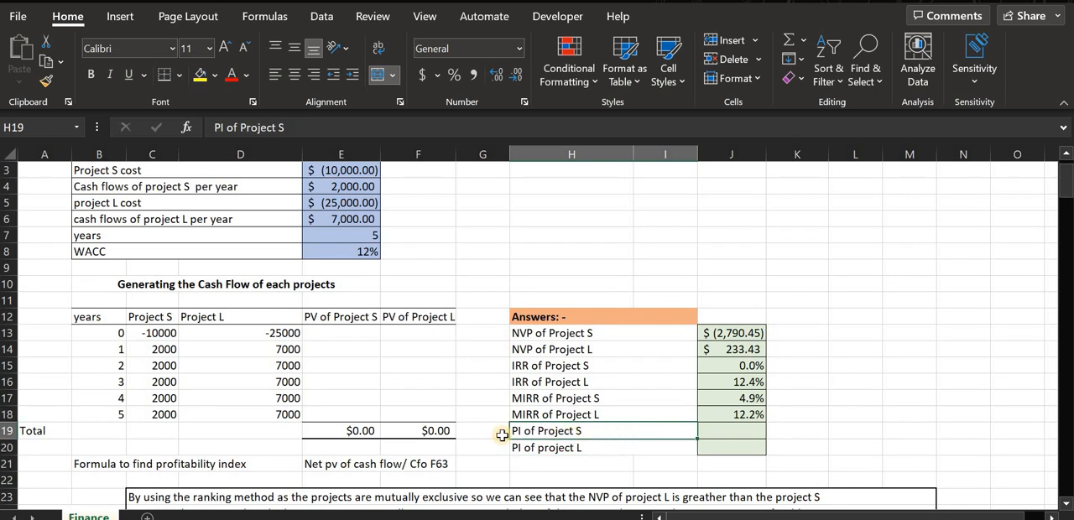
pyautogui.click(601, 450)
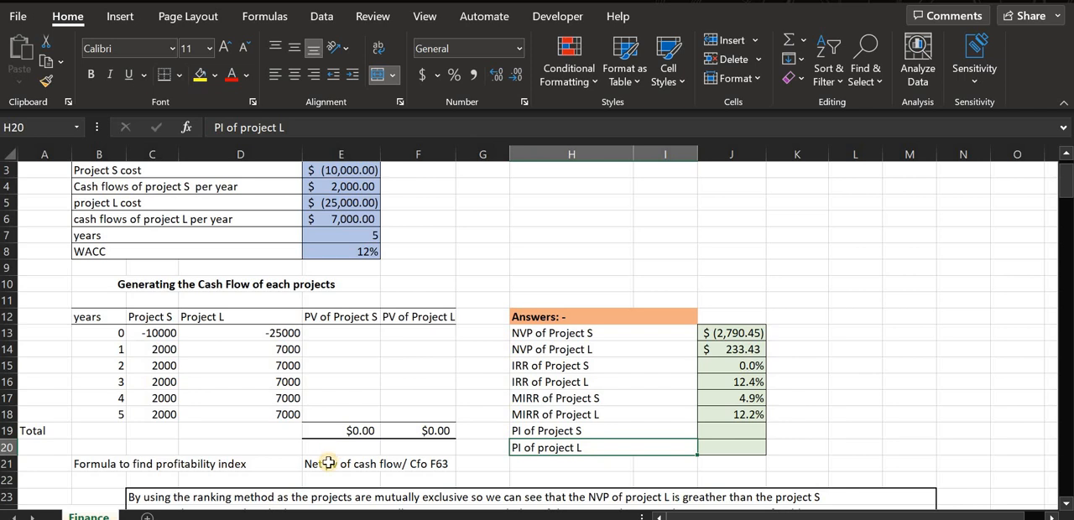
pyautogui.click(352, 468)
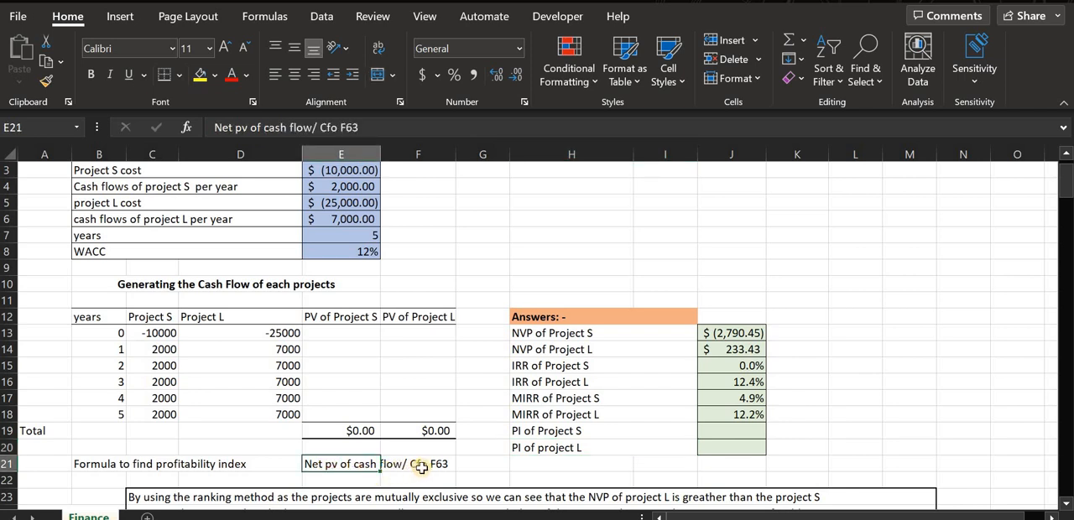
pyautogui.click(453, 470)
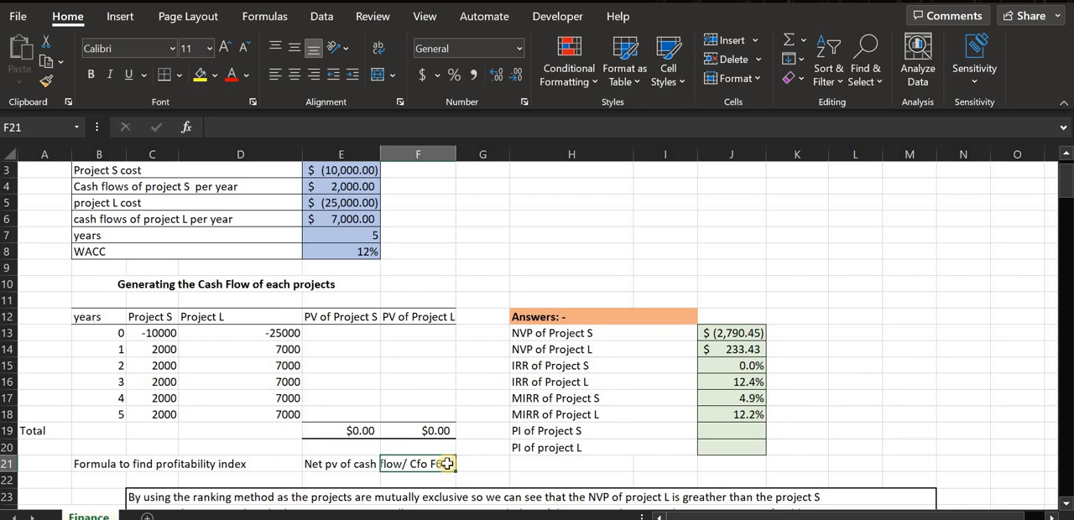
pyautogui.click(353, 464)
pyautogui.click(417, 463)
pyautogui.click(366, 466)
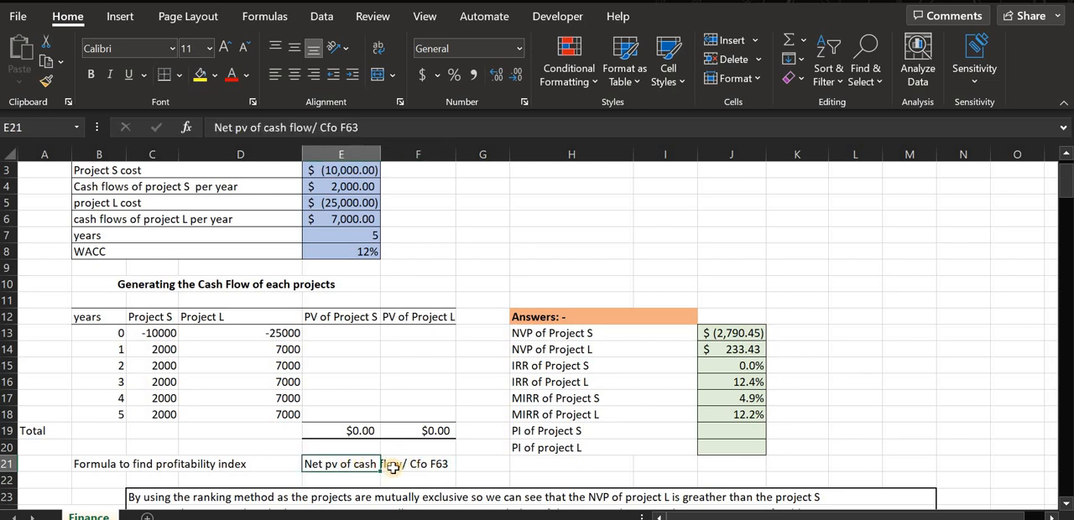
# Examine the PV columns, their totals in row 19, and the yearly cash flows of Projects S and L.
pyautogui.click(355, 368)
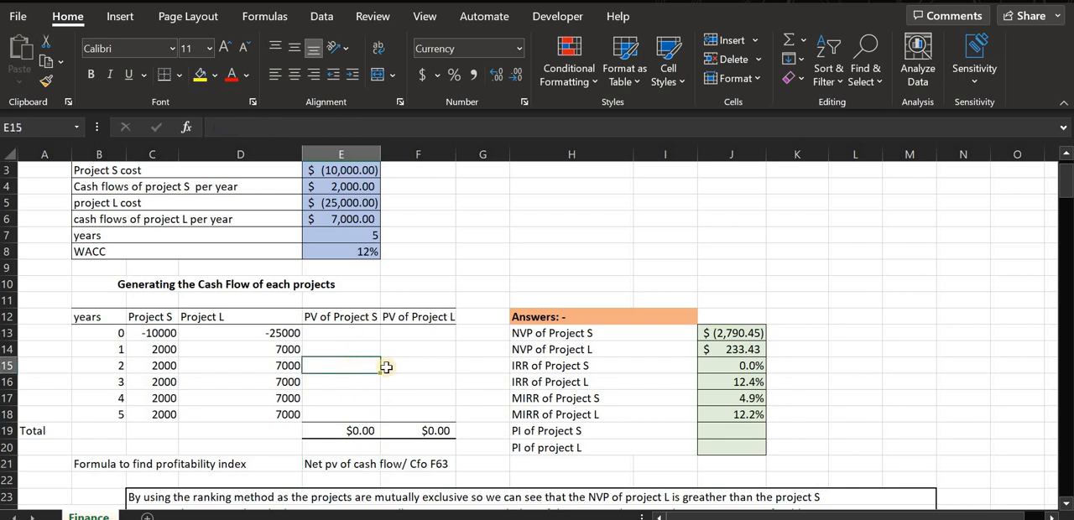
pyautogui.moveTo(430, 337); pyautogui.dragTo(408, 415)
pyautogui.click(352, 433)
pyautogui.click(419, 431)
pyautogui.click(336, 431)
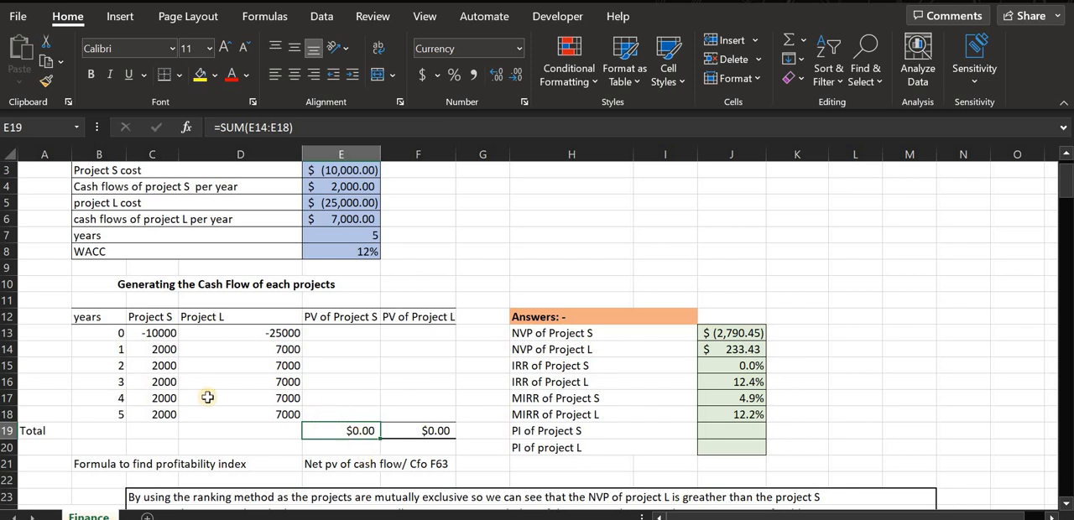
pyautogui.click(159, 332)
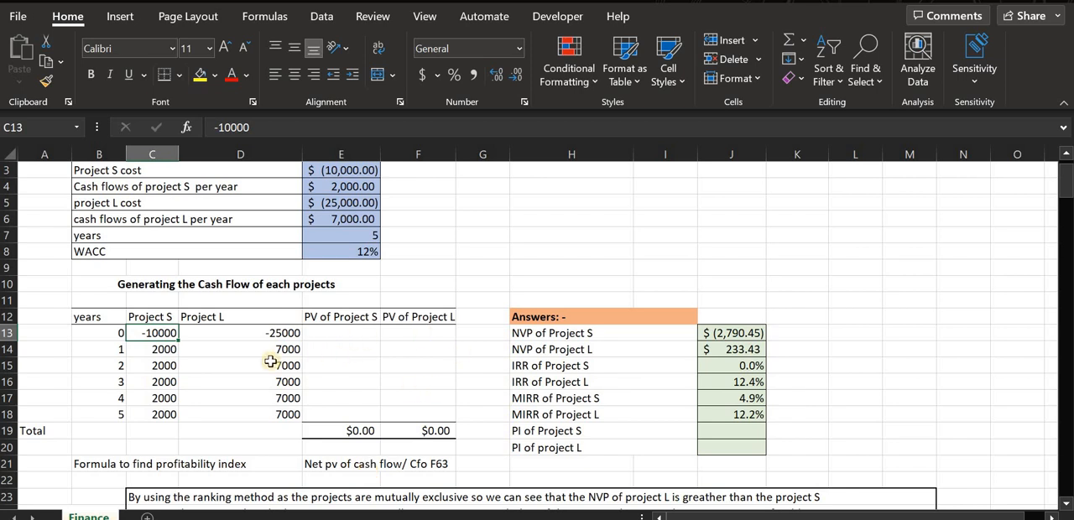
pyautogui.moveTo(148, 351); pyautogui.dragTo(151, 412)
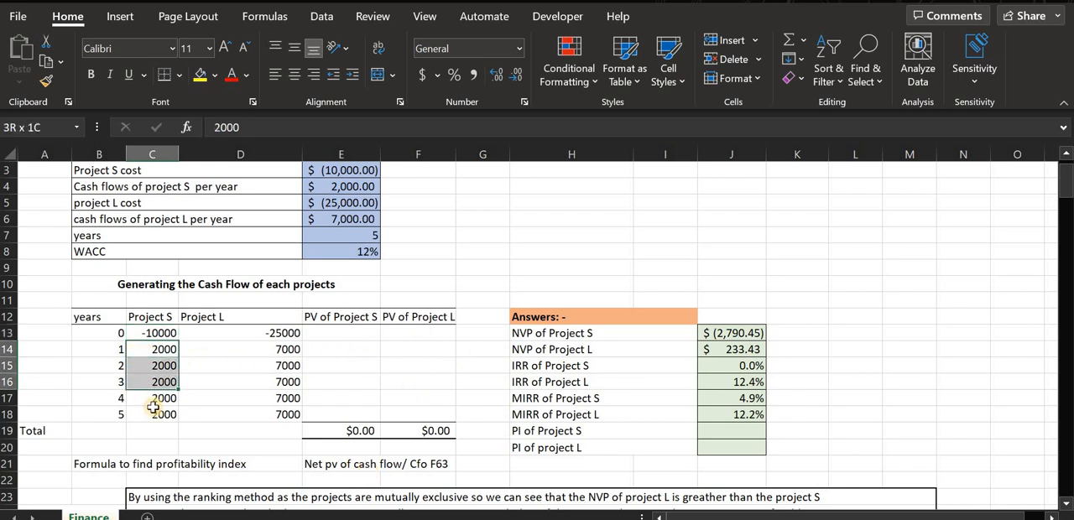
pyautogui.moveTo(290, 347); pyautogui.dragTo(339, 411)
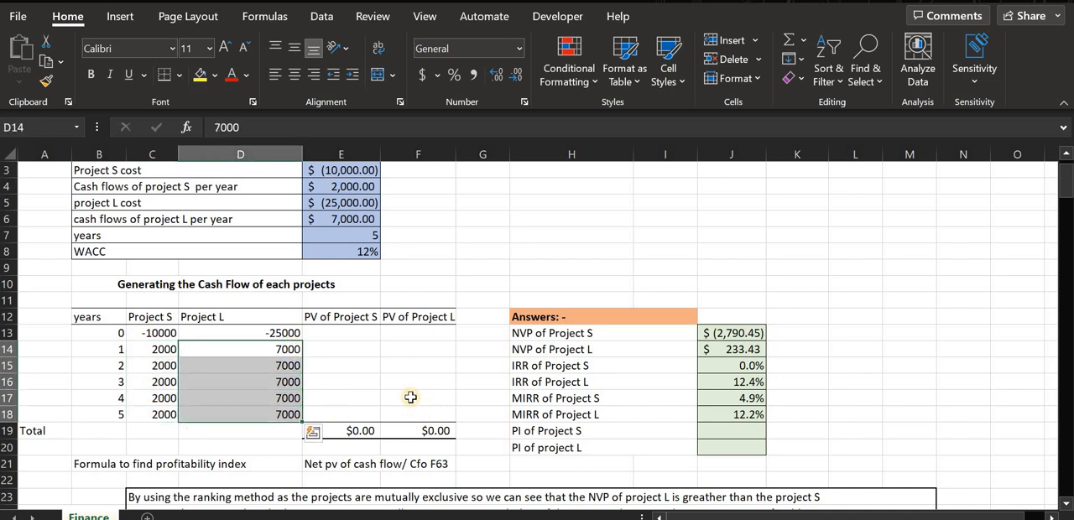
# Calculate the year 1 present value of Project S in E14 with the formula =-PV($E$8,B14,0,C14,).
pyautogui.click(331, 348)
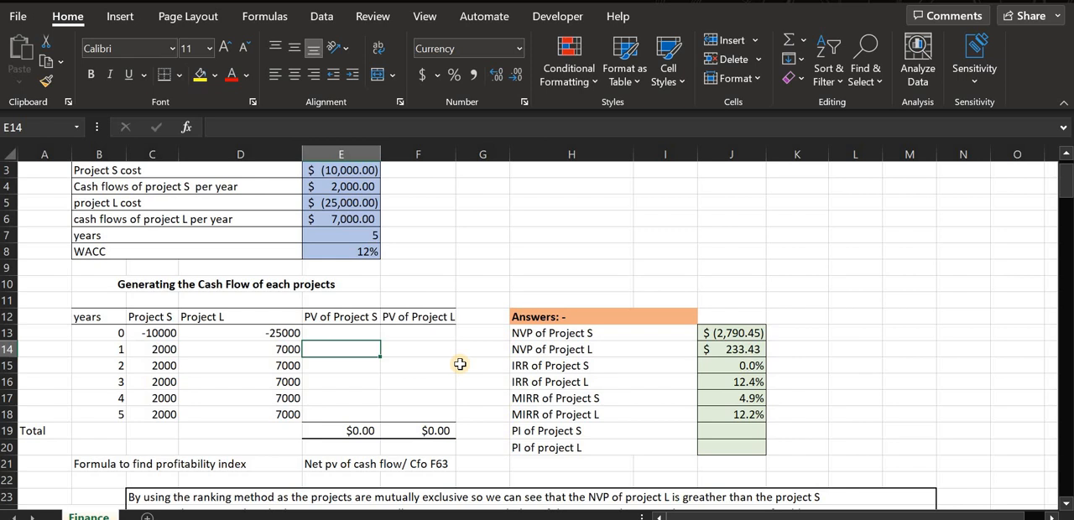
pyautogui.write('=pv')
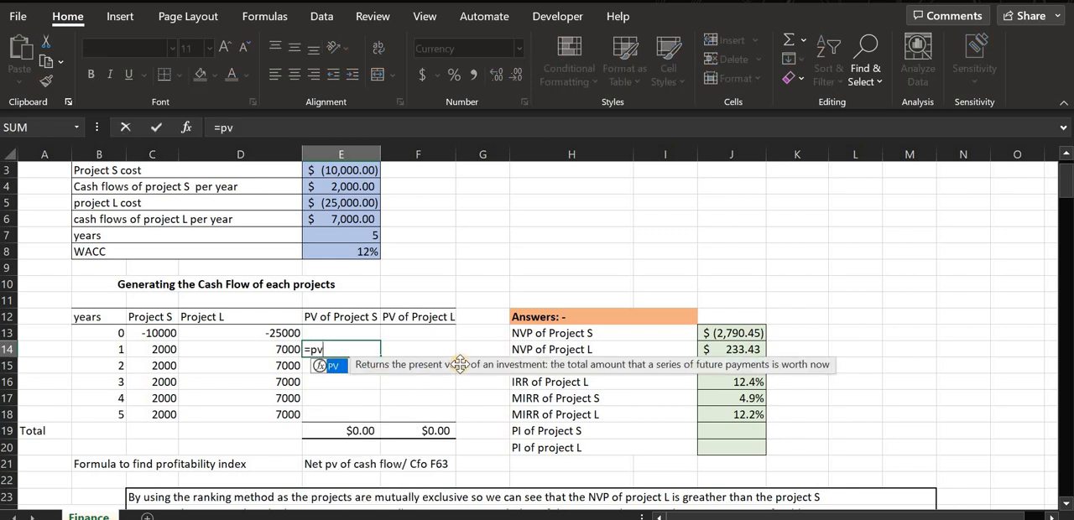
pyautogui.press('BackSpace')
pyautogui.press('BackSpace')
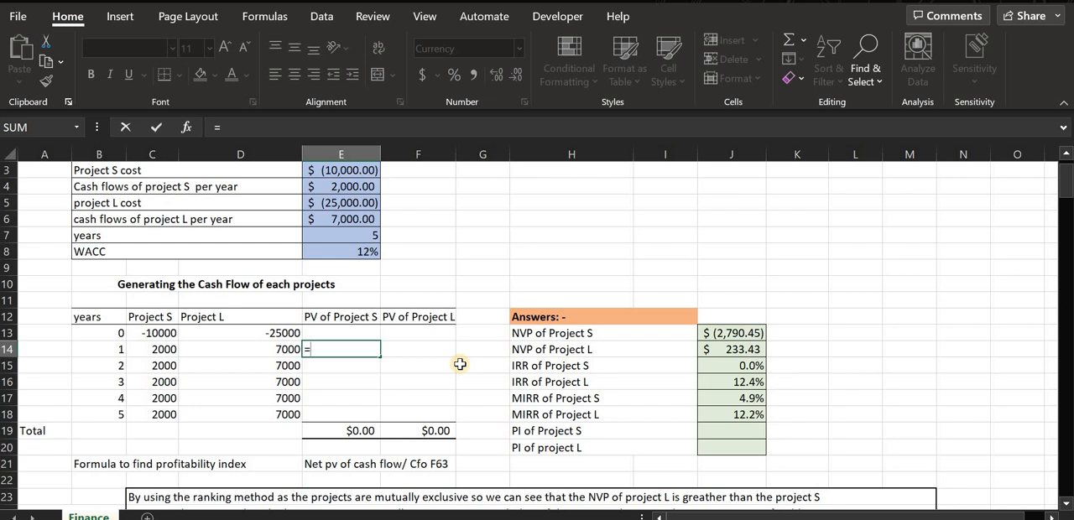
pyautogui.write('-pv')
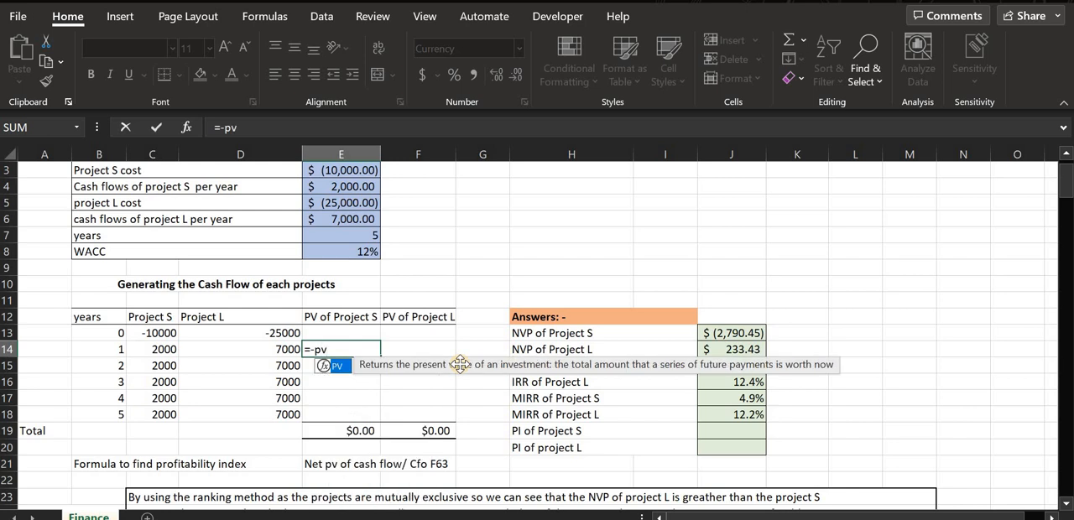
pyautogui.write('(')
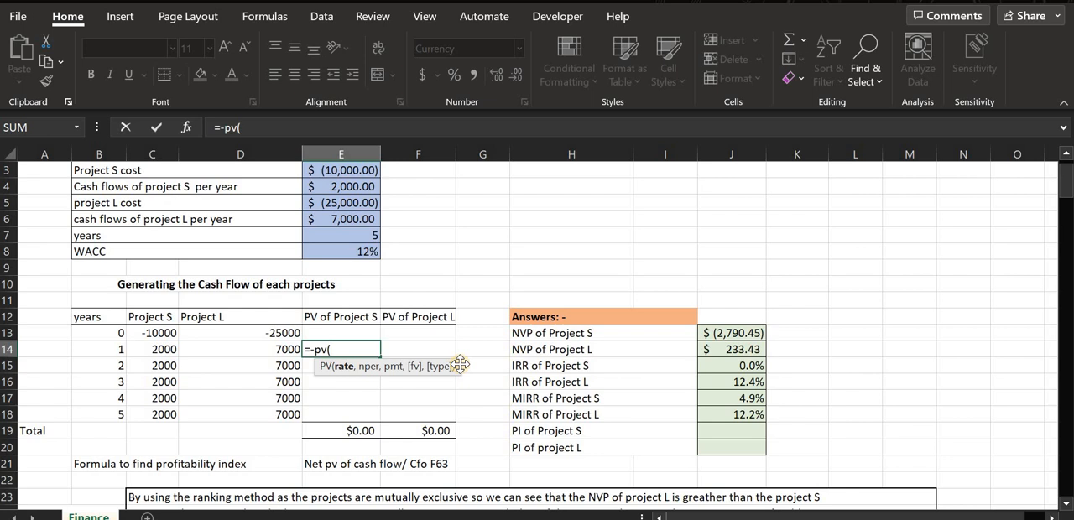
pyautogui.write('$e$8')
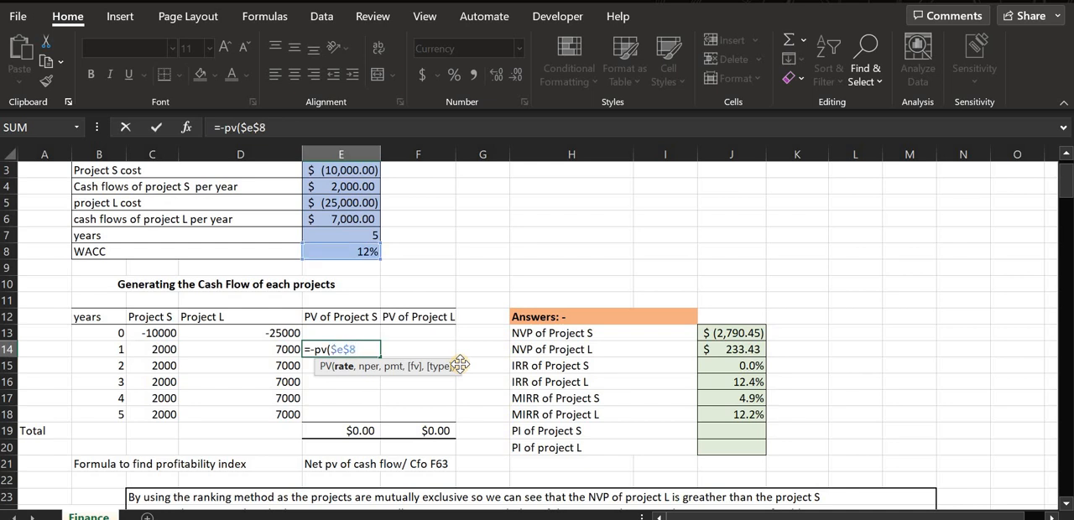
pyautogui.write(',')
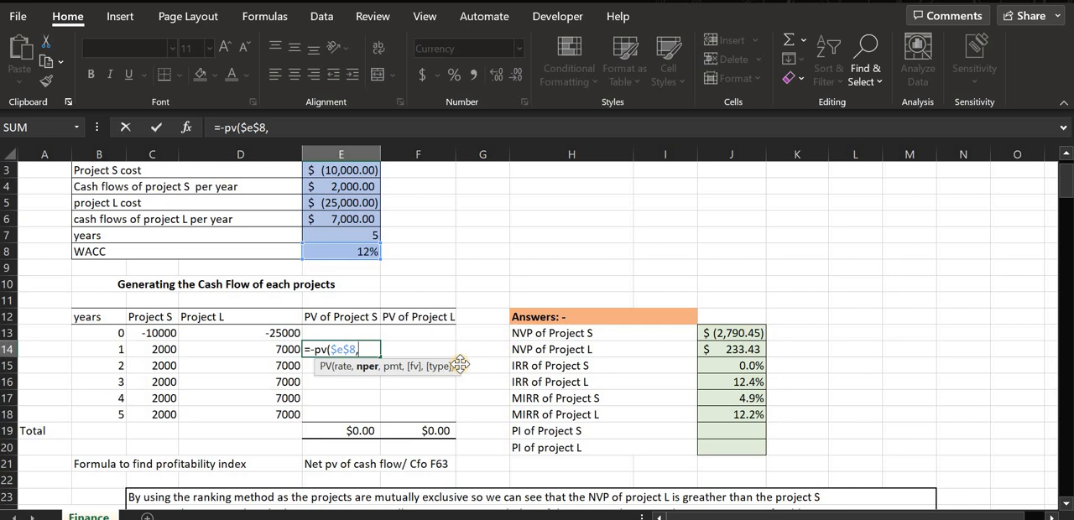
pyautogui.write('b')
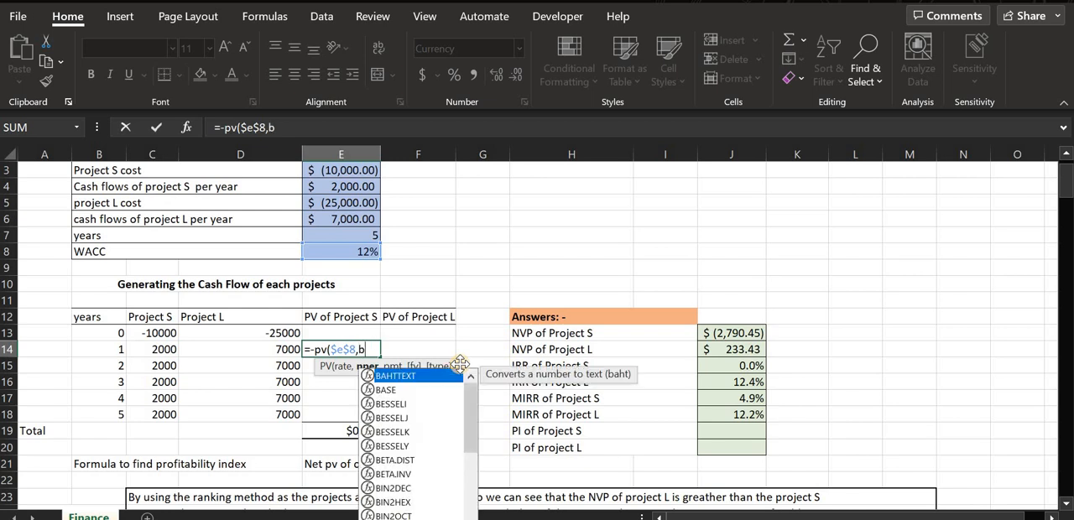
pyautogui.write('14')
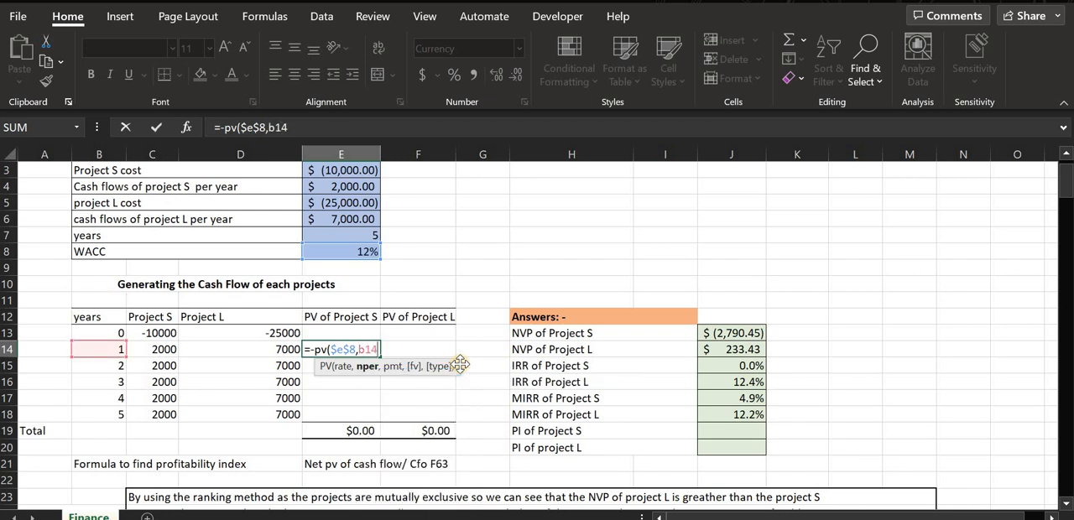
pyautogui.write(',')
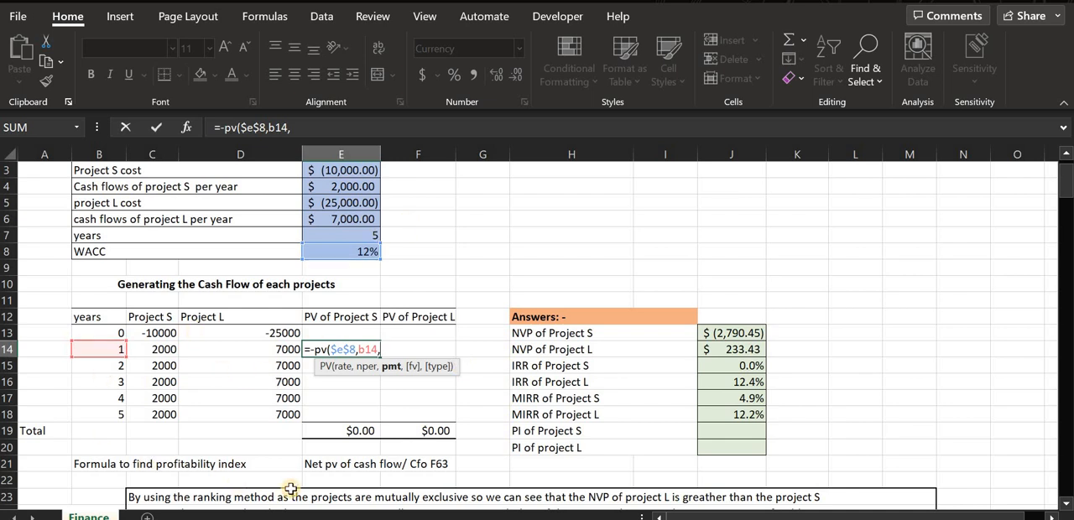
pyautogui.write('0,')
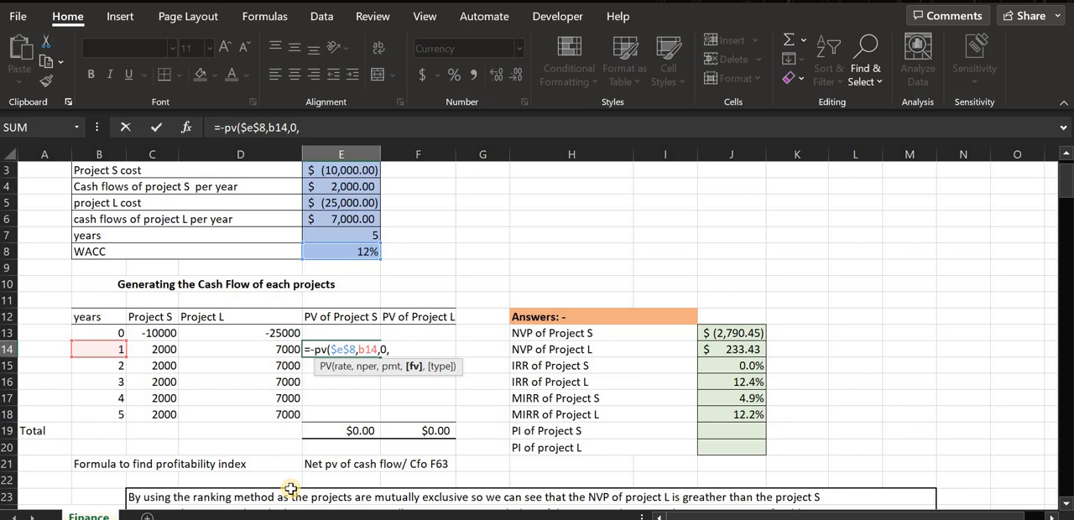
pyautogui.write('c')
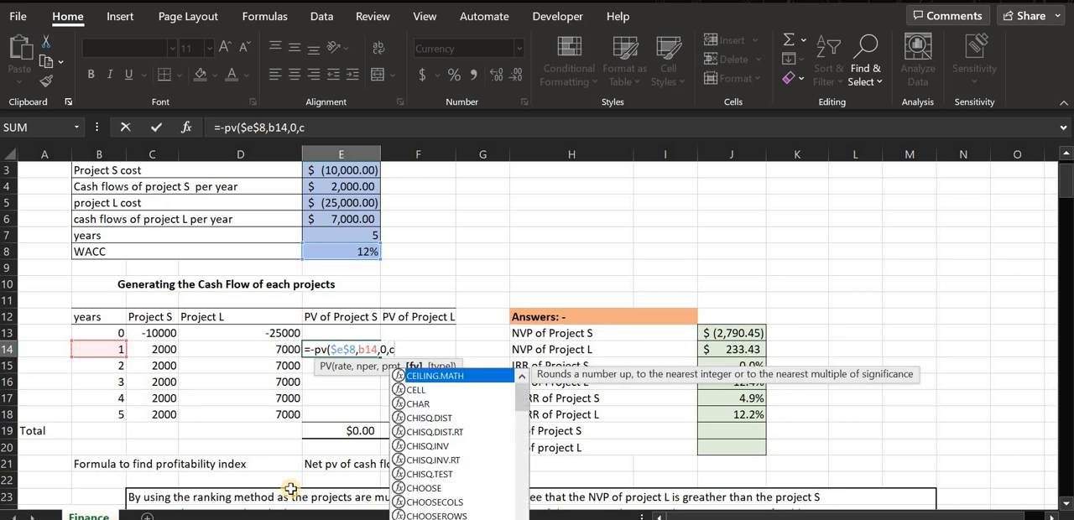
pyautogui.write('14')
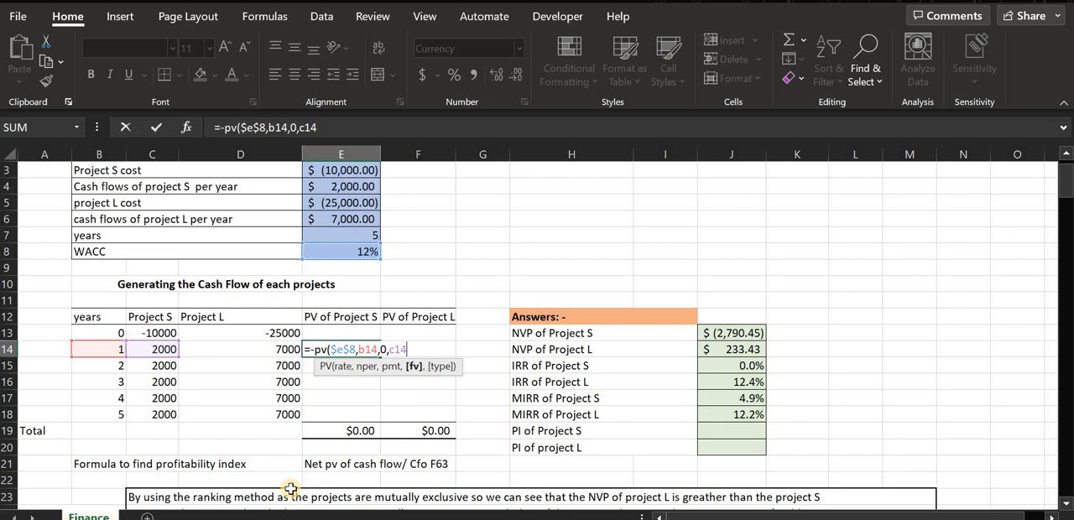
pyautogui.write(',')
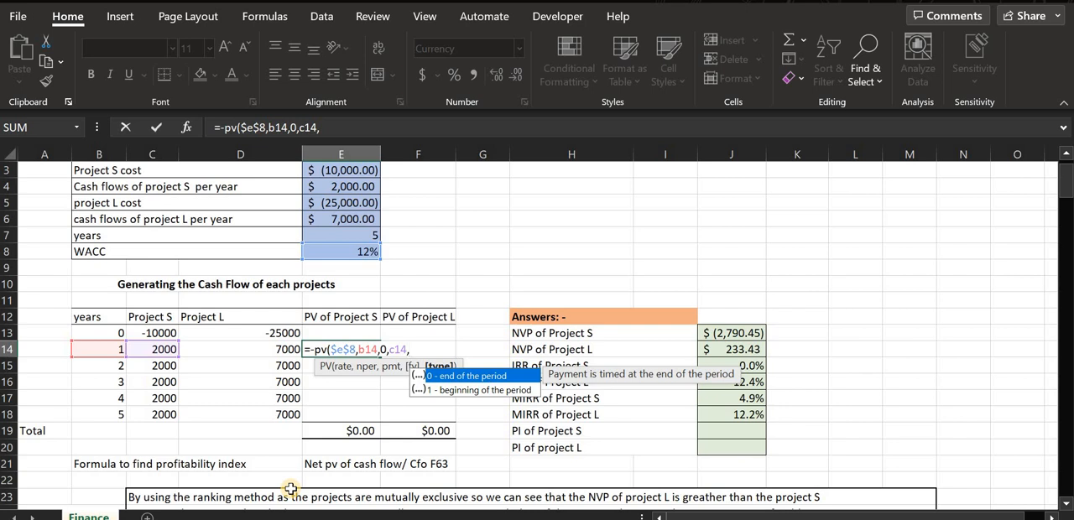
pyautogui.press('Return')
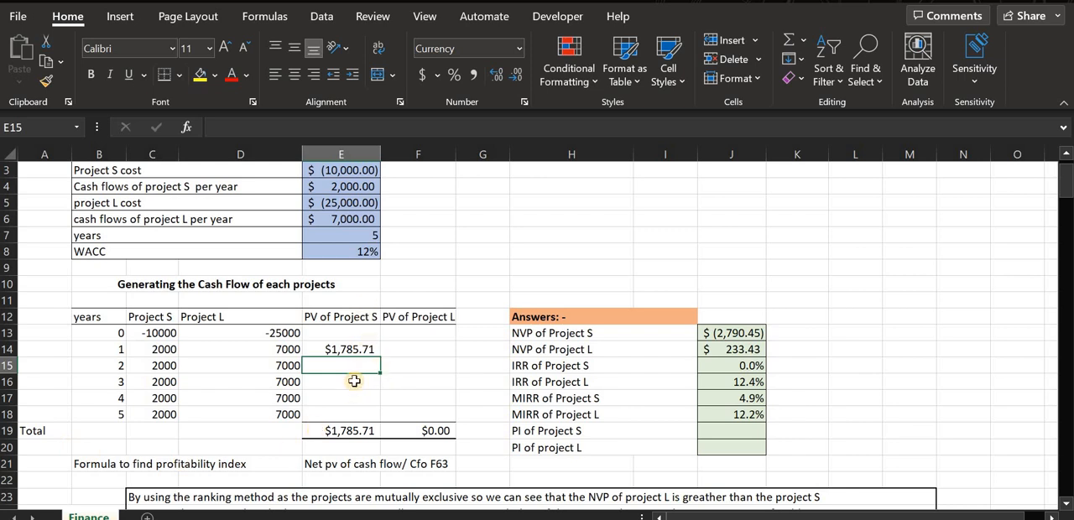
# Fill the present value formula from E14 down to E18 for years 2 to 5 of Project S.
pyautogui.moveTo(352, 378); pyautogui.dragTo(355, 414)
pyautogui.moveTo(367, 364); pyautogui.dragTo(367, 399)
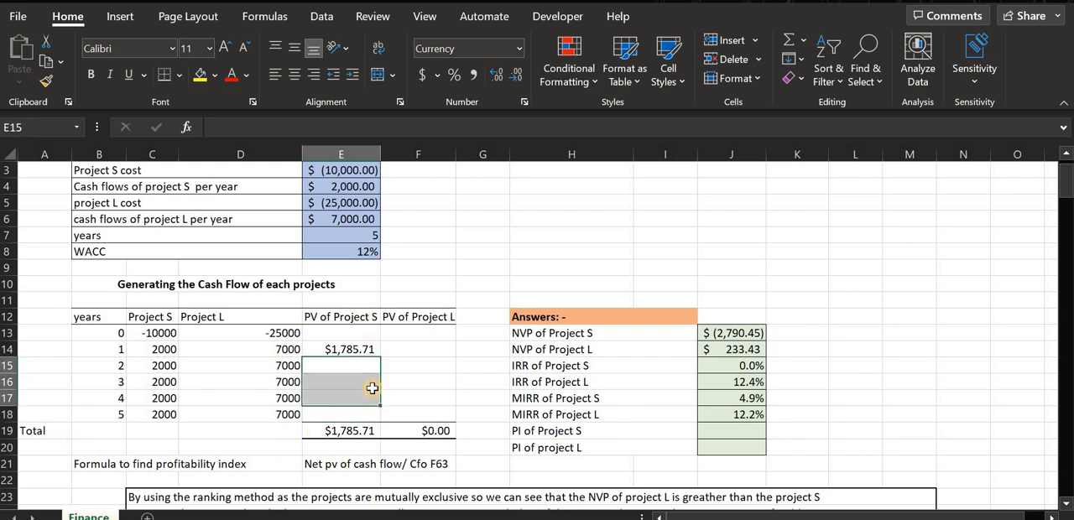
pyautogui.click(379, 349)
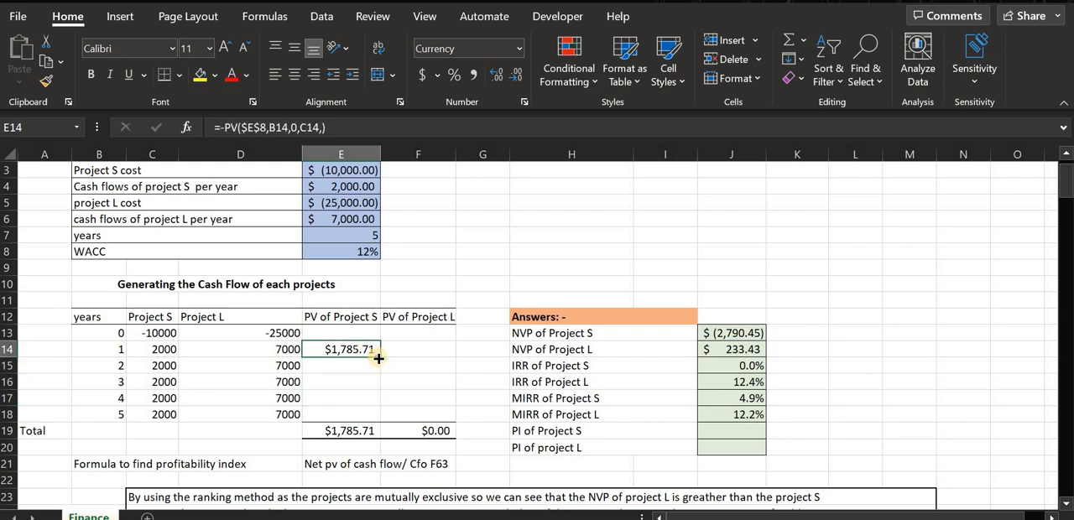
pyautogui.moveTo(372, 350); pyautogui.dragTo(367, 416)
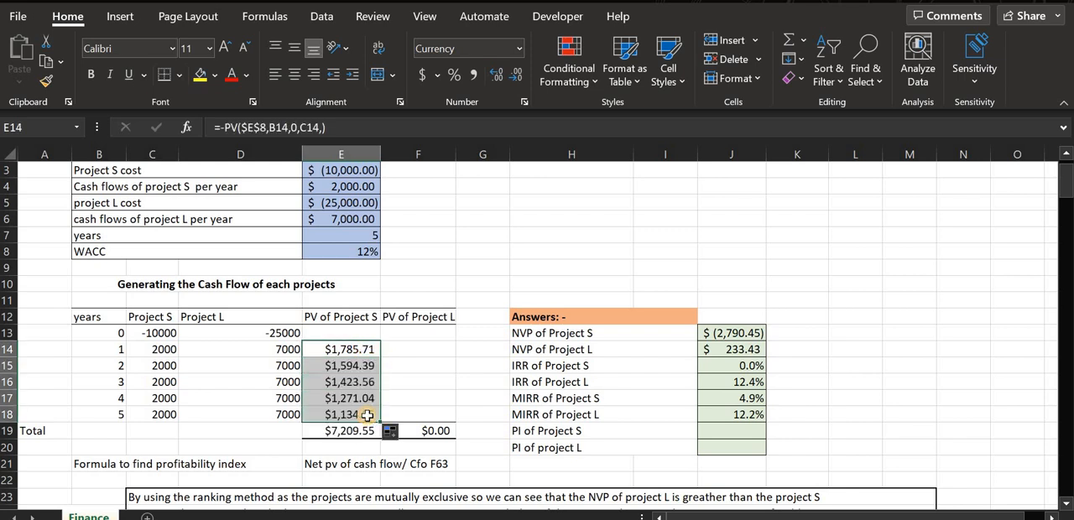
# Check the SUM formula in E19 that totals the present values of Project S, leaving it as it is.
pyautogui.click(356, 433)
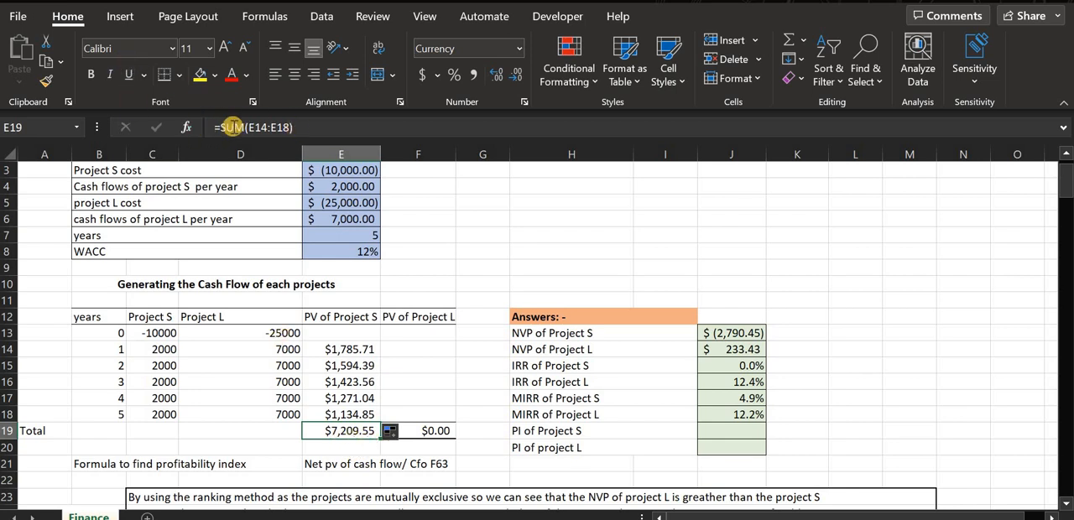
pyautogui.click(213, 128)
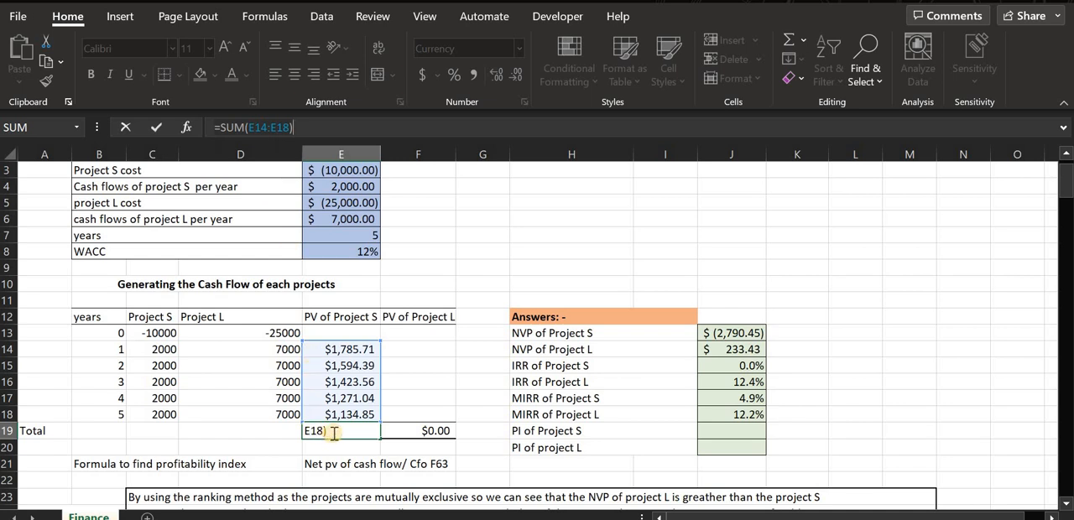
pyautogui.click(333, 433)
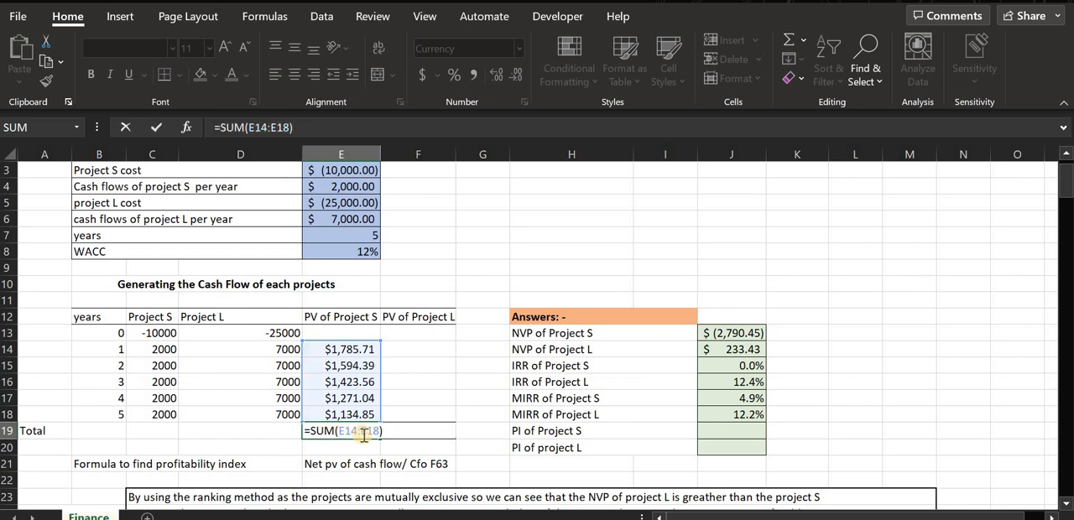
pyautogui.hotkey('shift', 'Return')
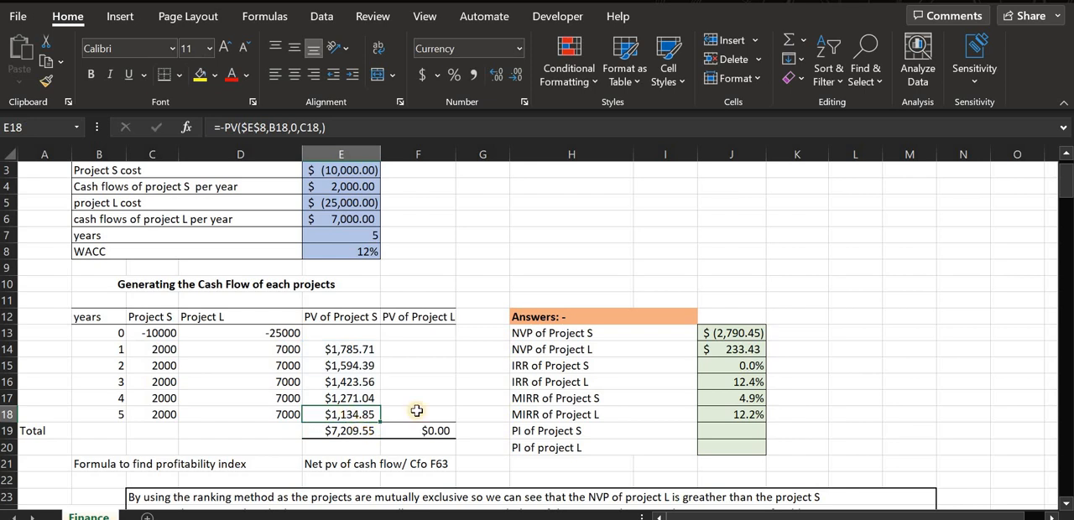
# Begin a negated PV formula in F14 for the year 1 present value of Project L.
pyautogui.click(420, 347)
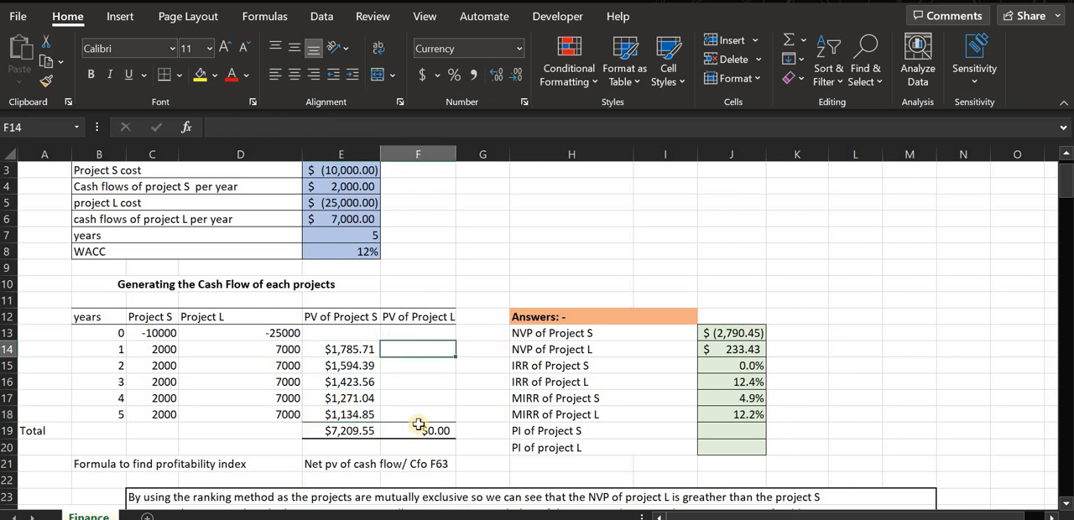
pyautogui.write('=')
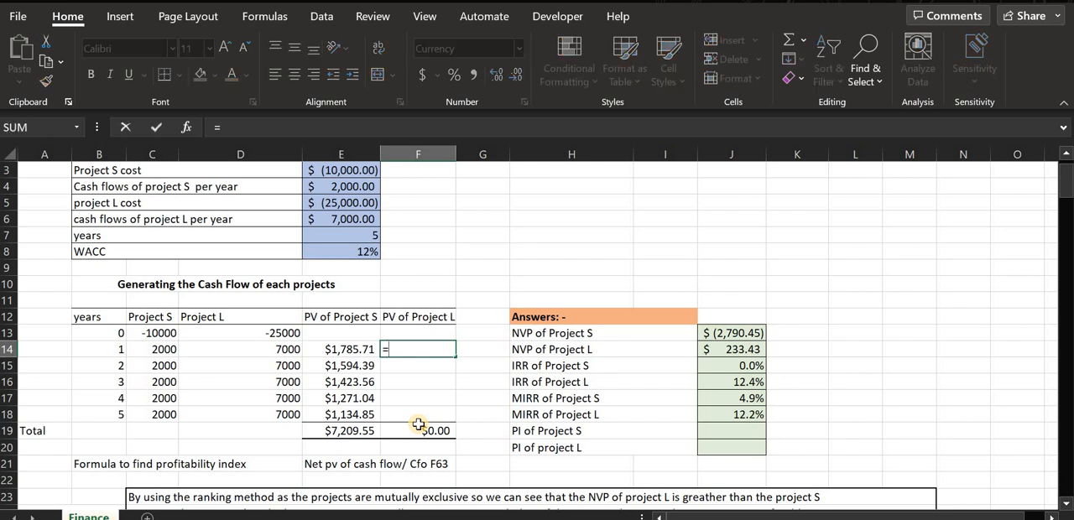
pyautogui.write('-pv')
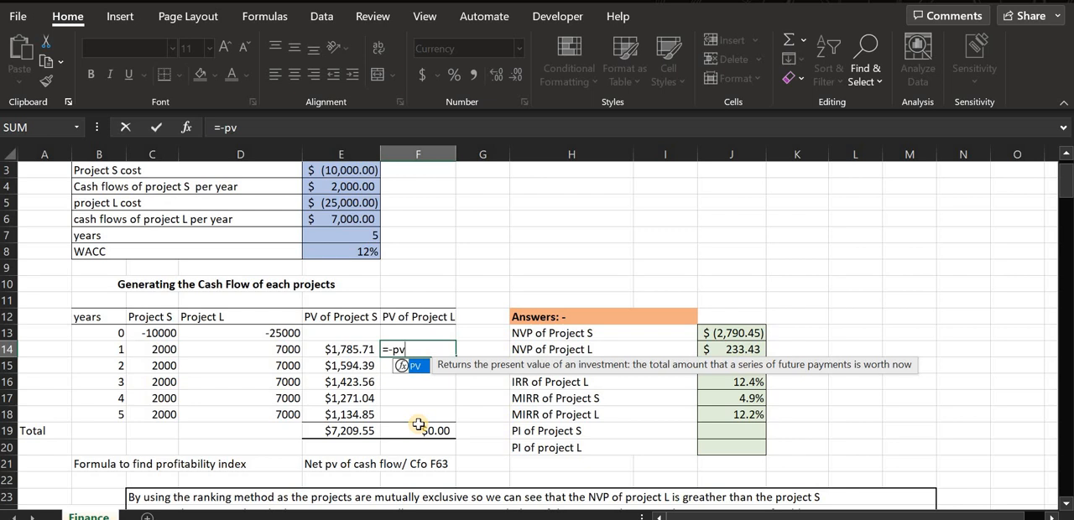
pyautogui.write('(')
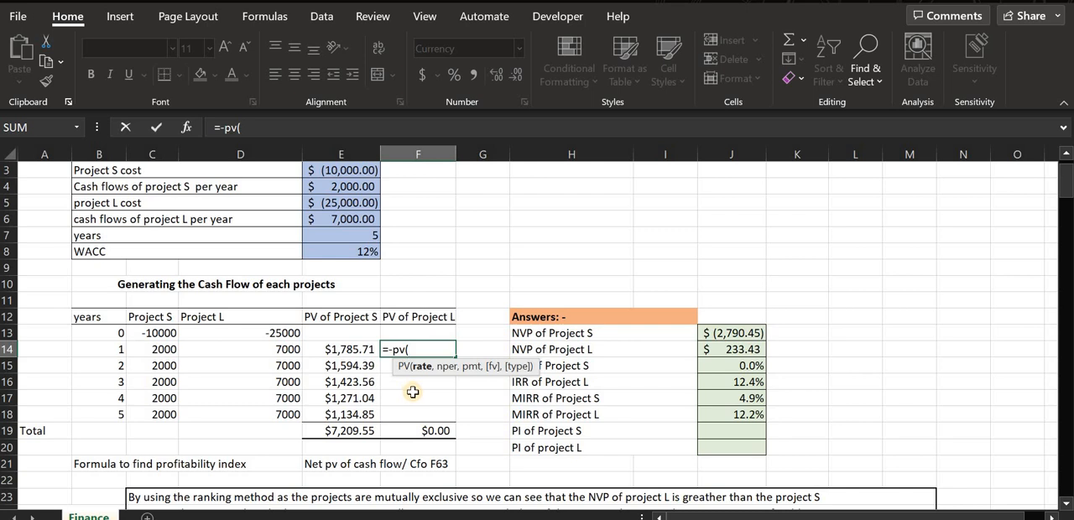
pyautogui.click(339, 368)
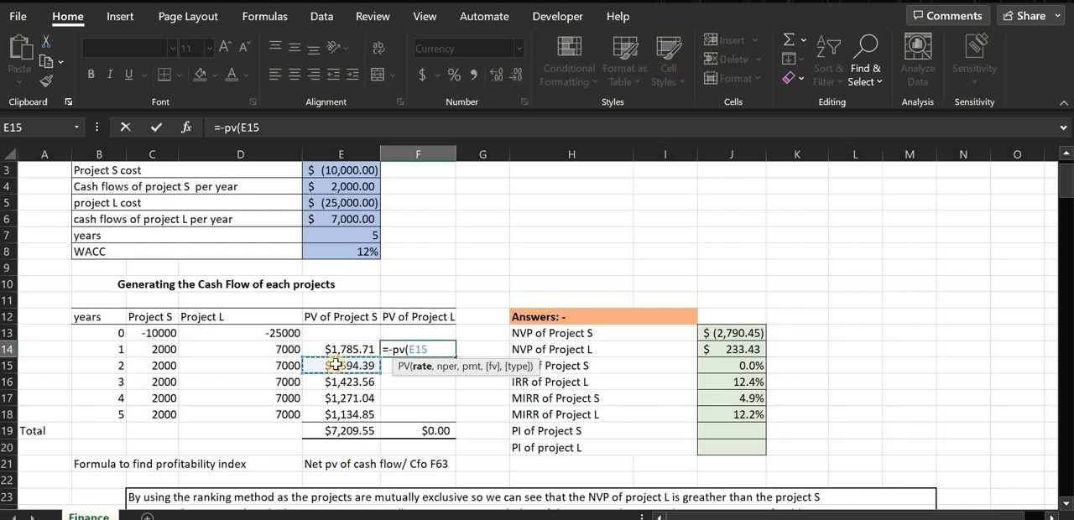
pyautogui.click(338, 382)
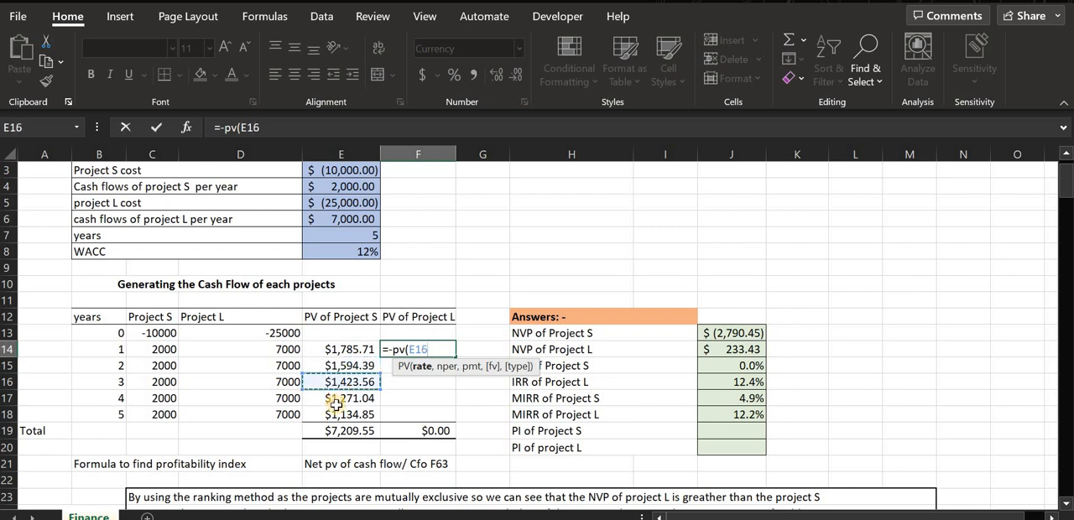
pyautogui.click(334, 399)
pyautogui.click(340, 415)
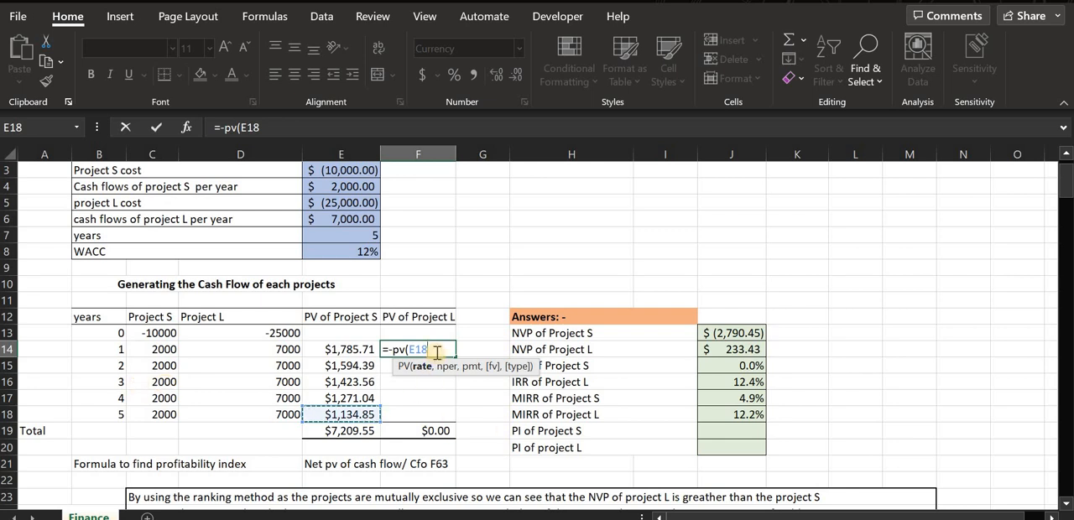
pyautogui.press('BackSpace')
pyautogui.press('BackSpace')
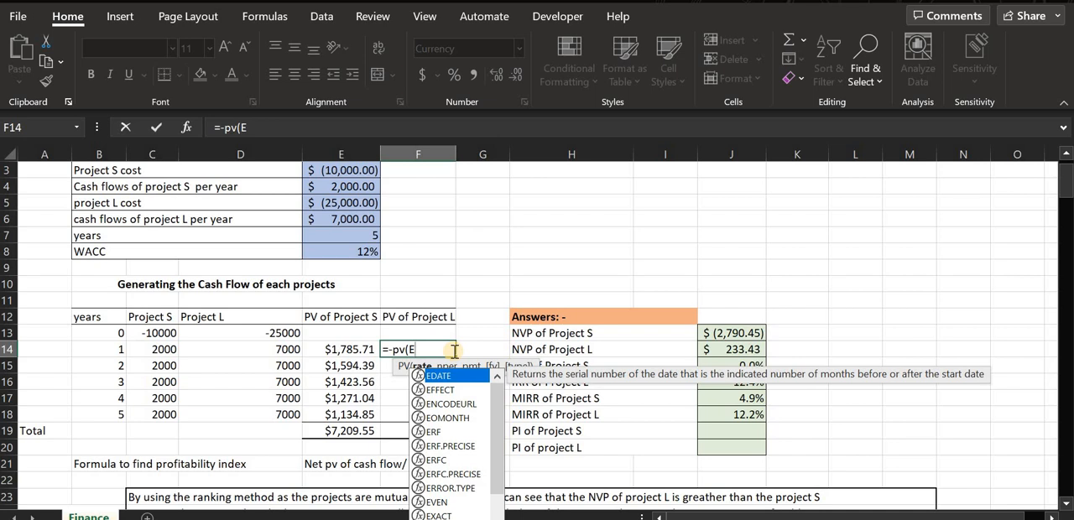
pyautogui.press('BackSpace')
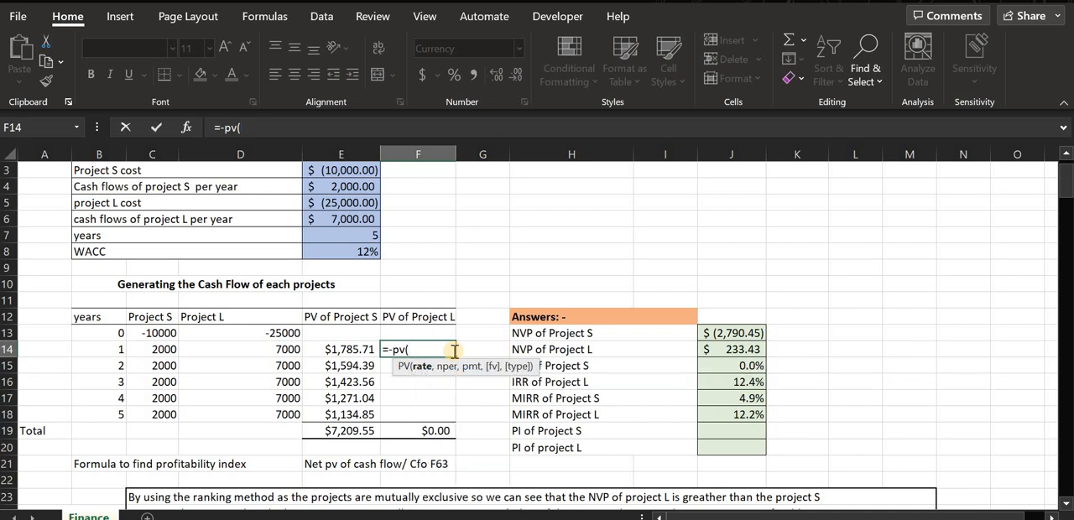
# Complete the year 1 present value formula of Project L in F14 as =-PV($E$8,B14,0,D14,).
pyautogui.write('$e$5')
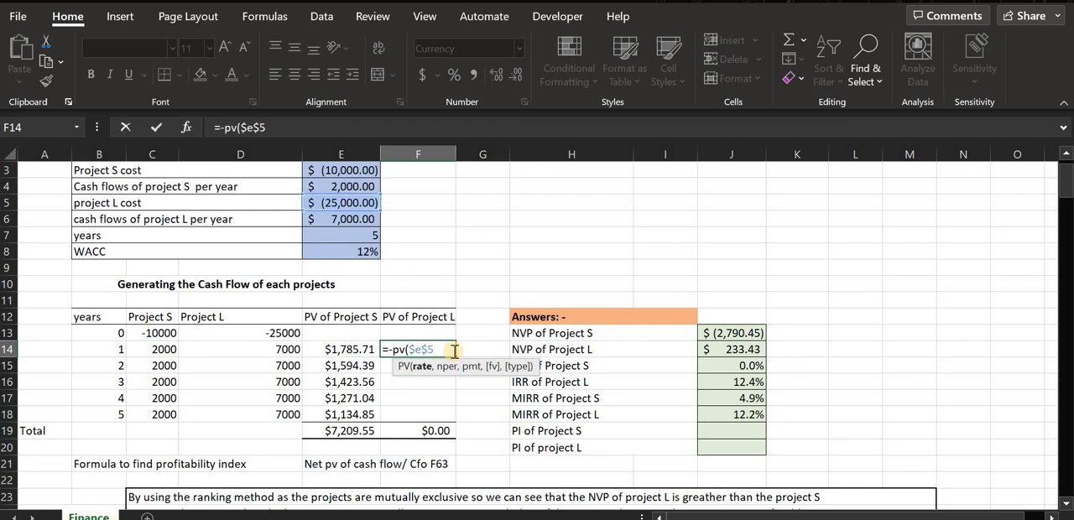
pyautogui.press('BackSpace')
pyautogui.write('8')
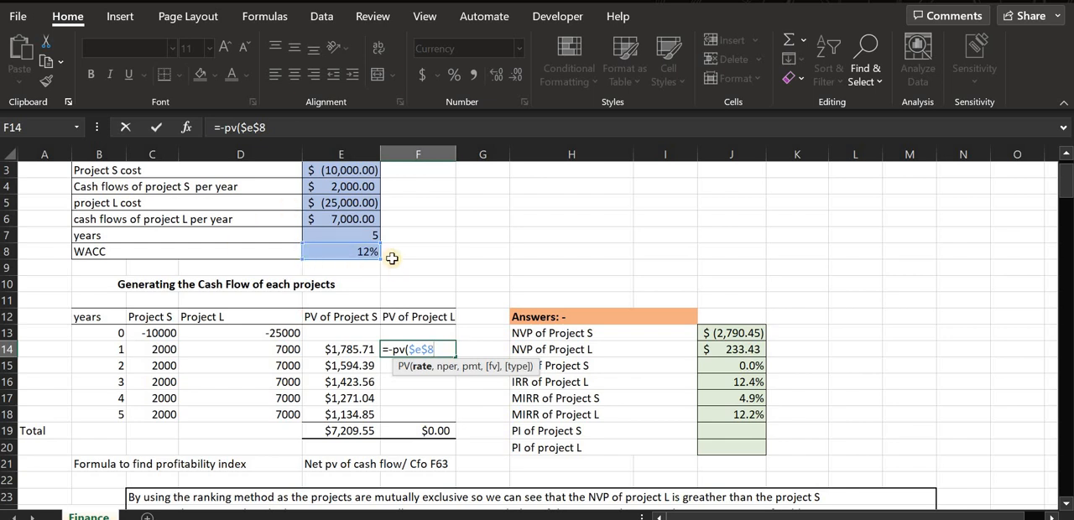
pyautogui.write(',')
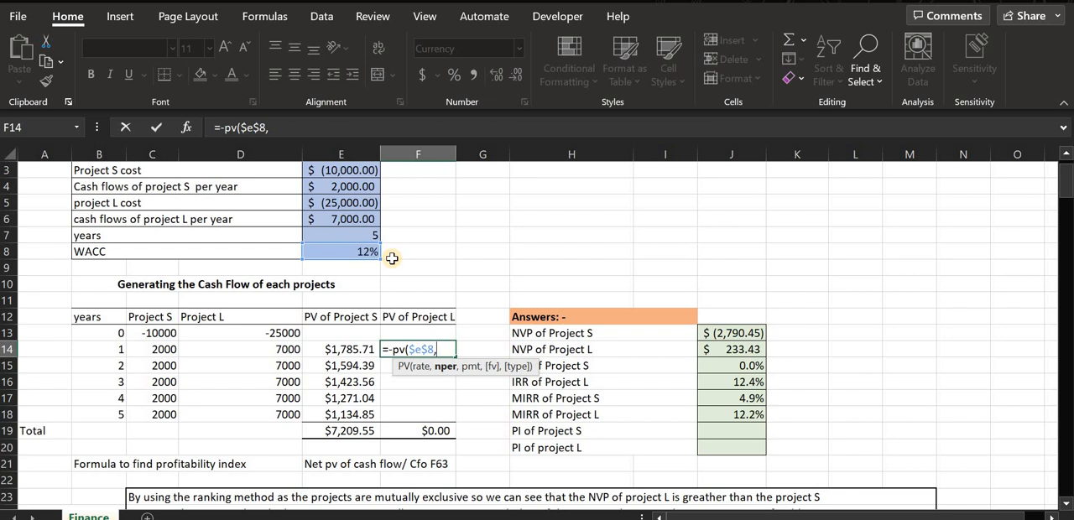
pyautogui.write('b')
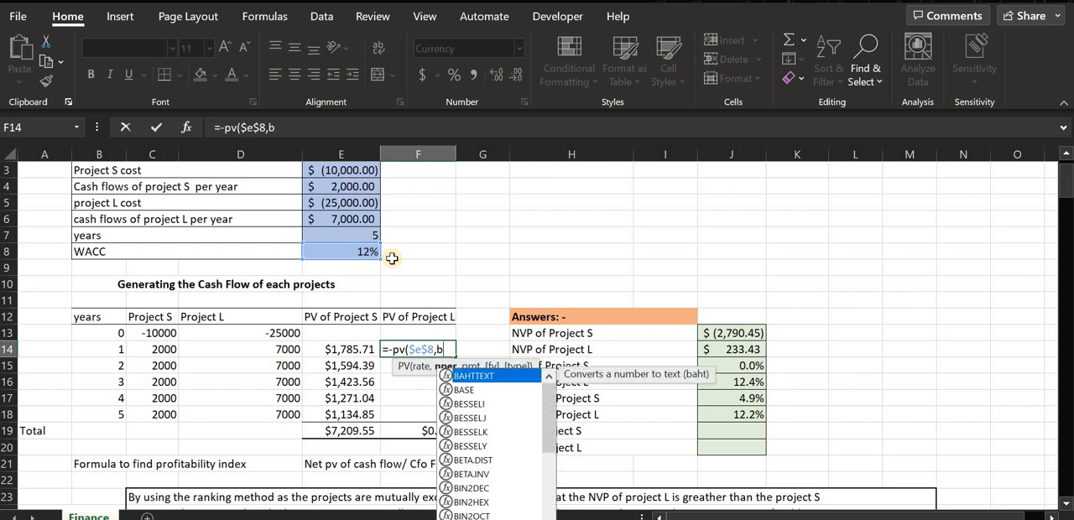
pyautogui.write('14')
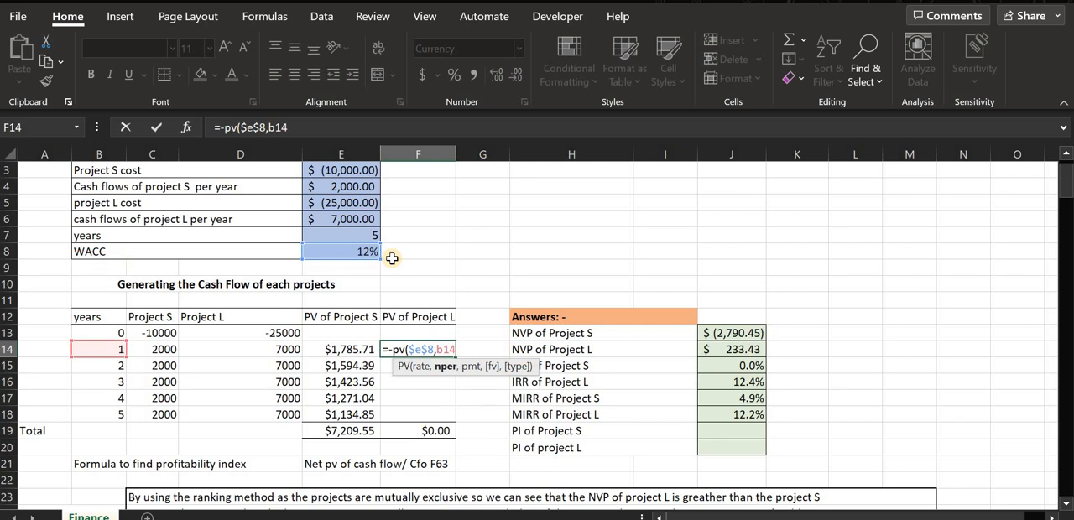
pyautogui.write(',')
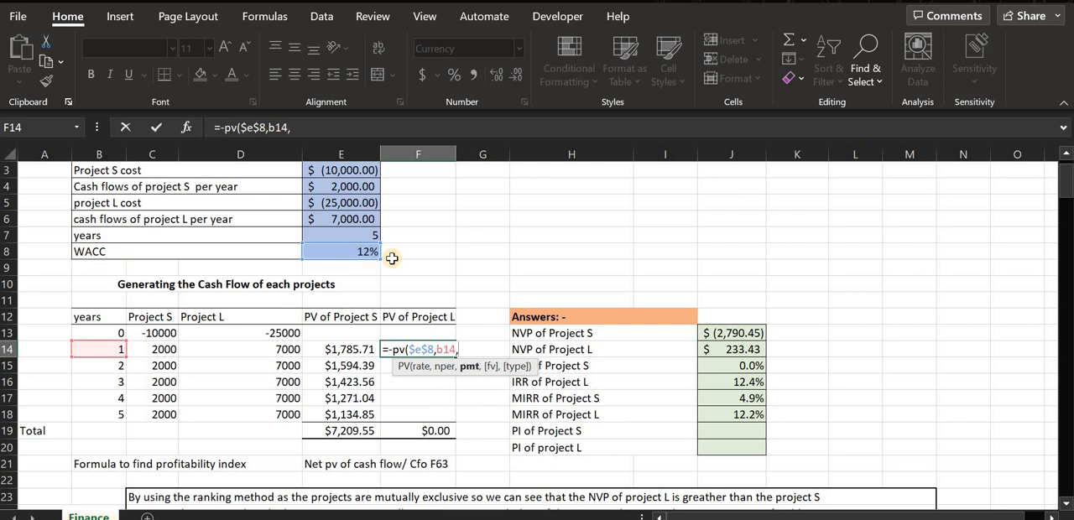
pyautogui.write('0,')
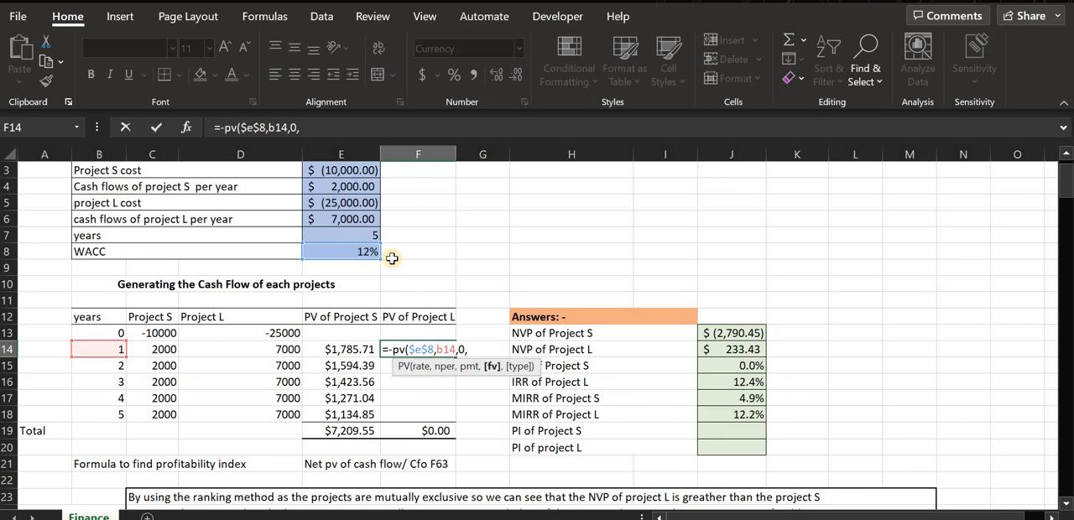
pyautogui.write('d')
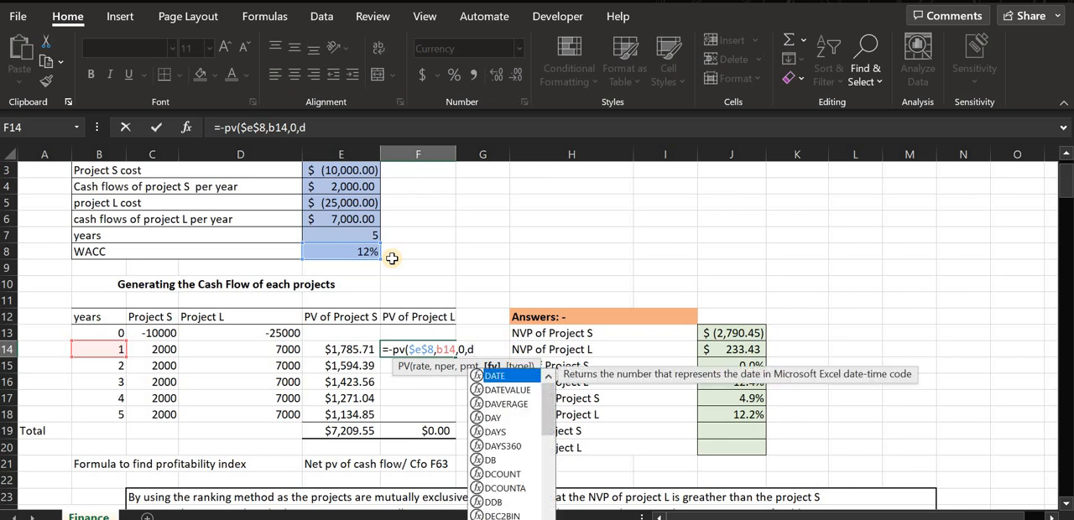
pyautogui.write('14')
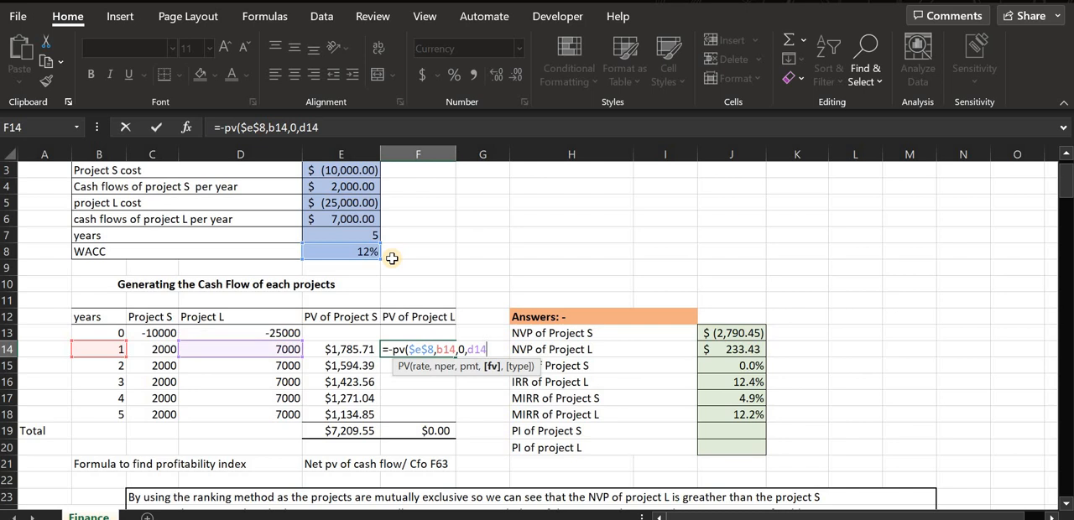
pyautogui.write(',')
pyautogui.press('Return')
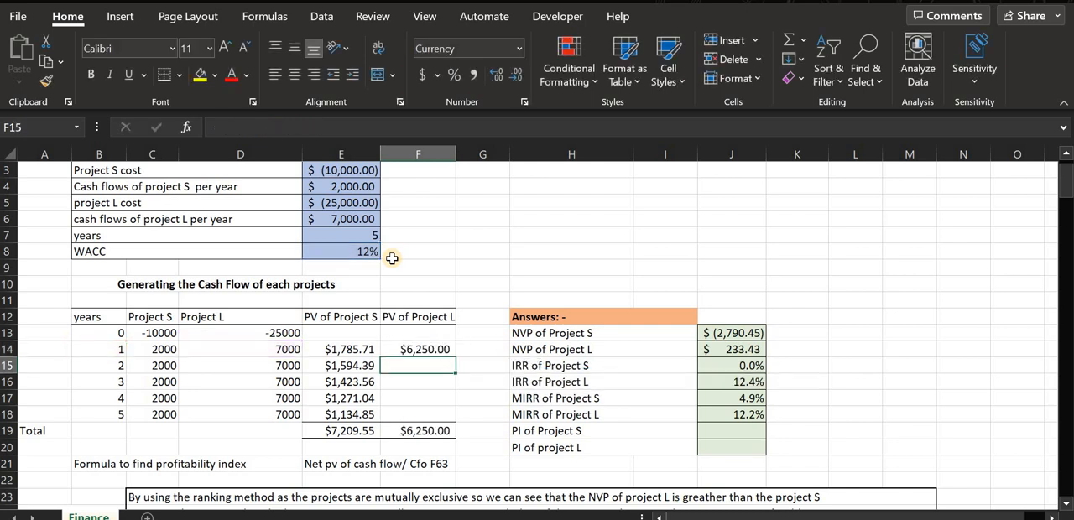
# Fill the present value formula from F14 down to F18 for years 2 to 5 of Project L.
pyautogui.click(431, 353)
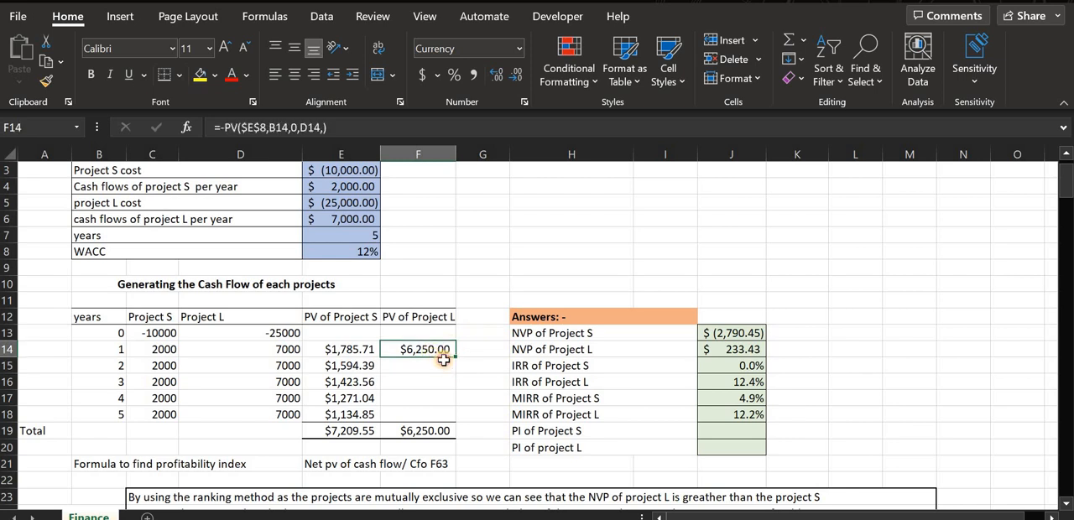
pyautogui.moveTo(452, 359); pyautogui.dragTo(443, 420)
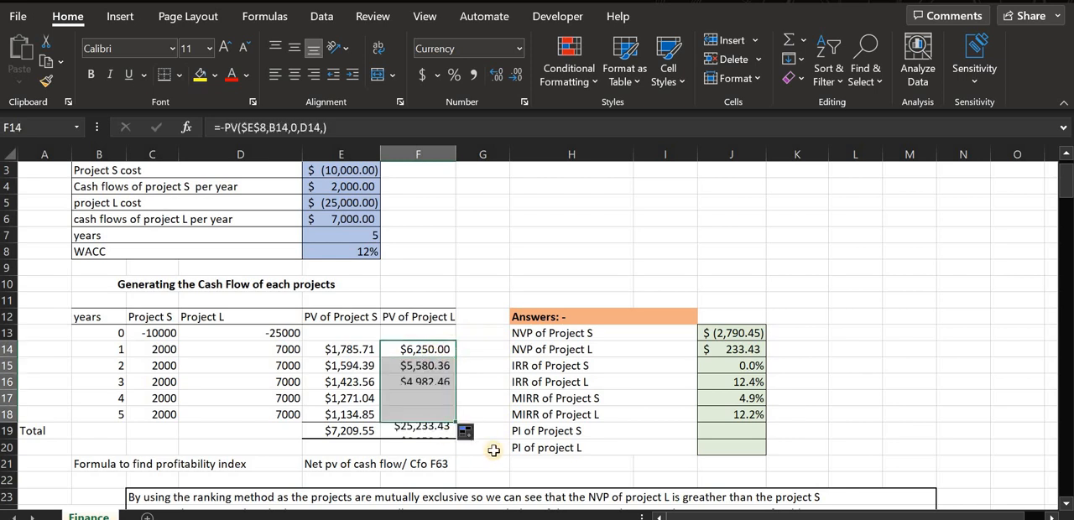
pyautogui.click(486, 397)
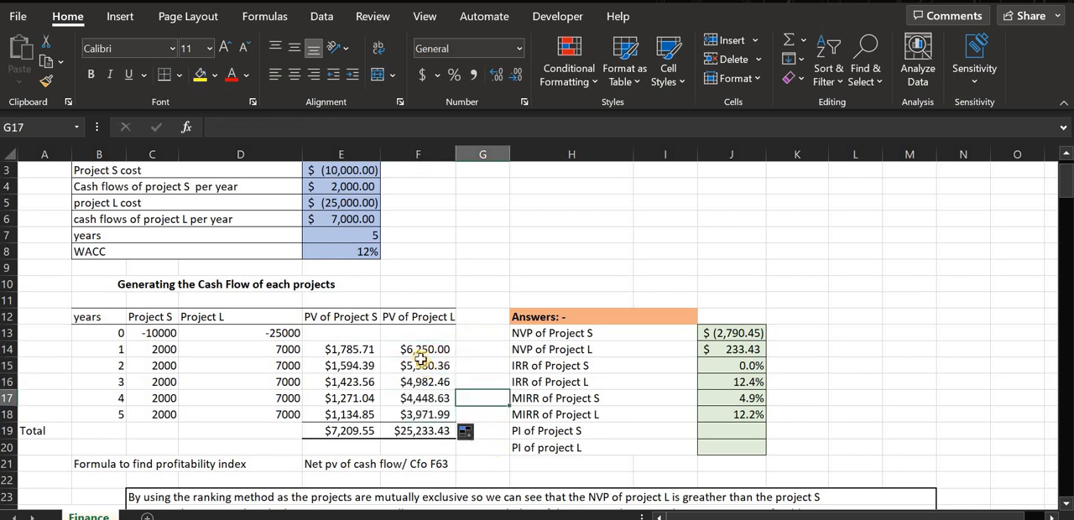
# Examine both projects' present values, the profitability index formula note in E21 and the initial costs in C13 and D13.
pyautogui.moveTo(417, 352); pyautogui.dragTo(404, 413)
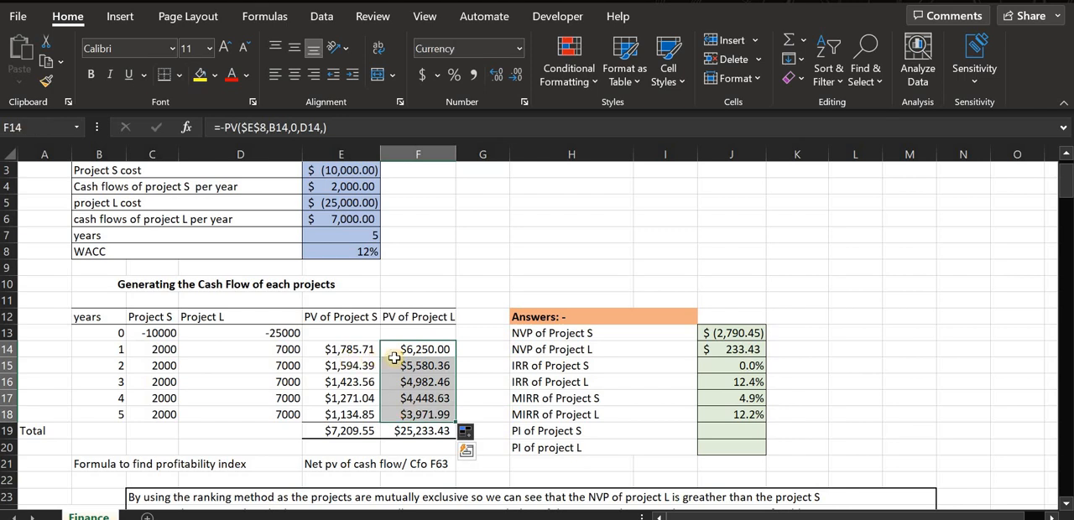
pyautogui.press('Down')
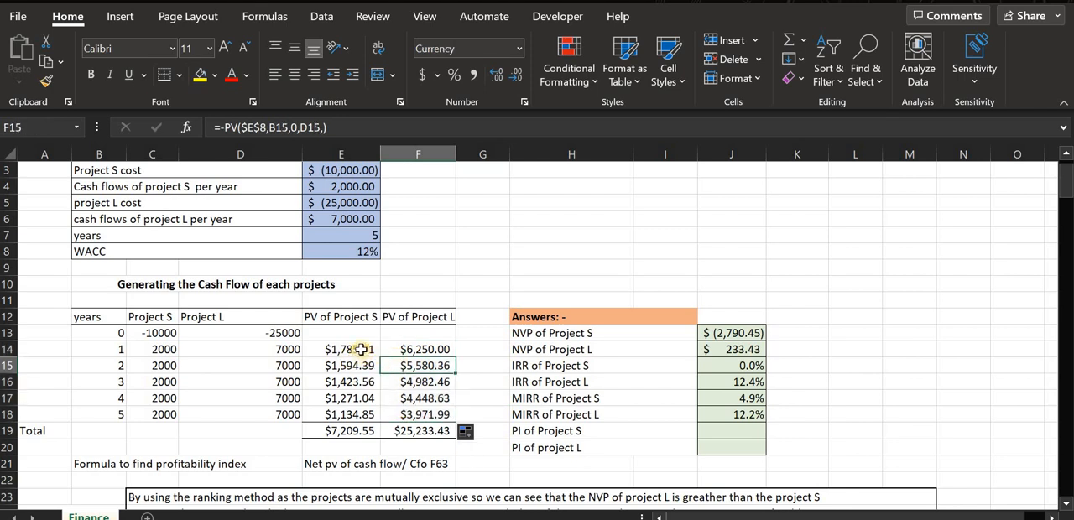
pyautogui.moveTo(359, 353); pyautogui.dragTo(387, 408)
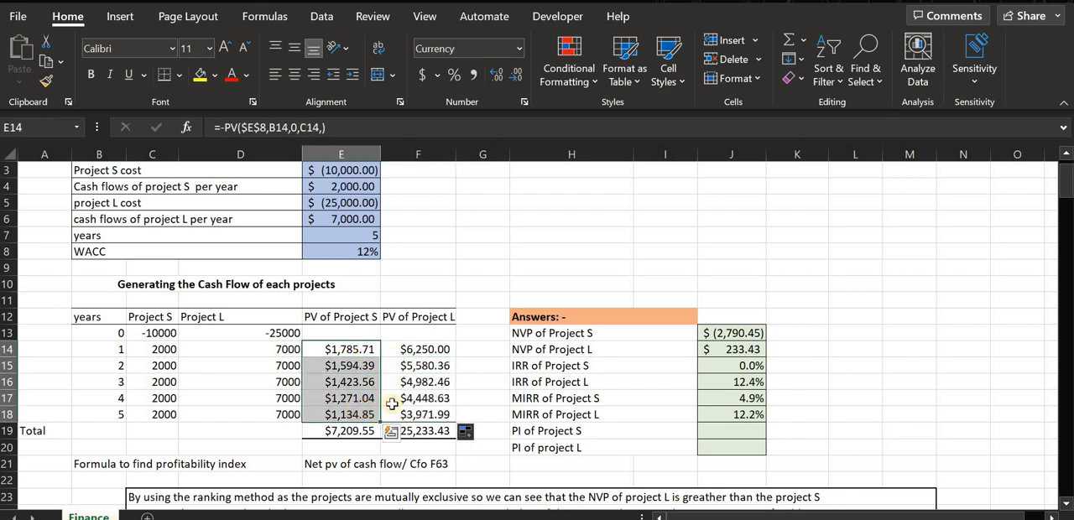
pyautogui.click(743, 431)
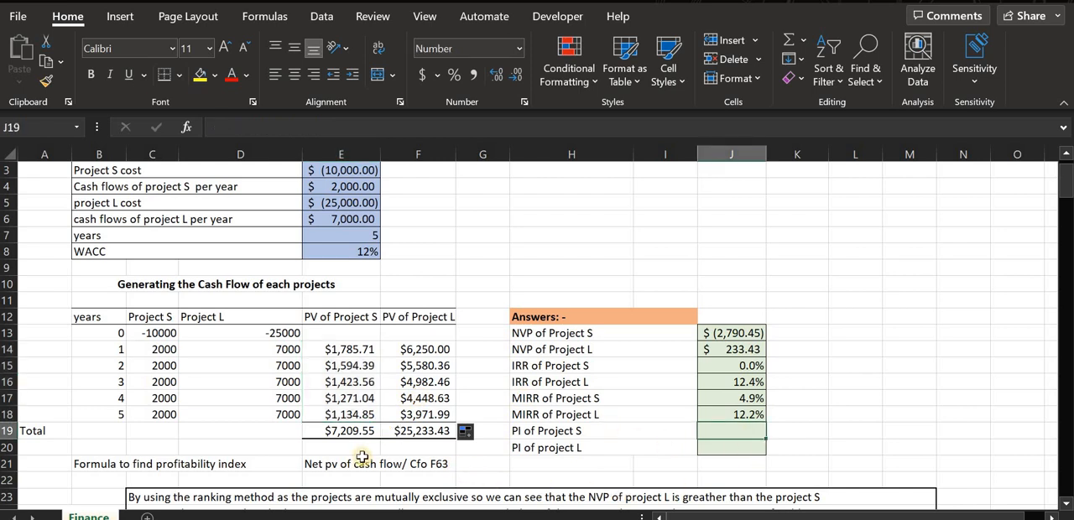
pyautogui.click(387, 468)
pyautogui.moveTo(387, 470); pyautogui.dragTo(391, 472)
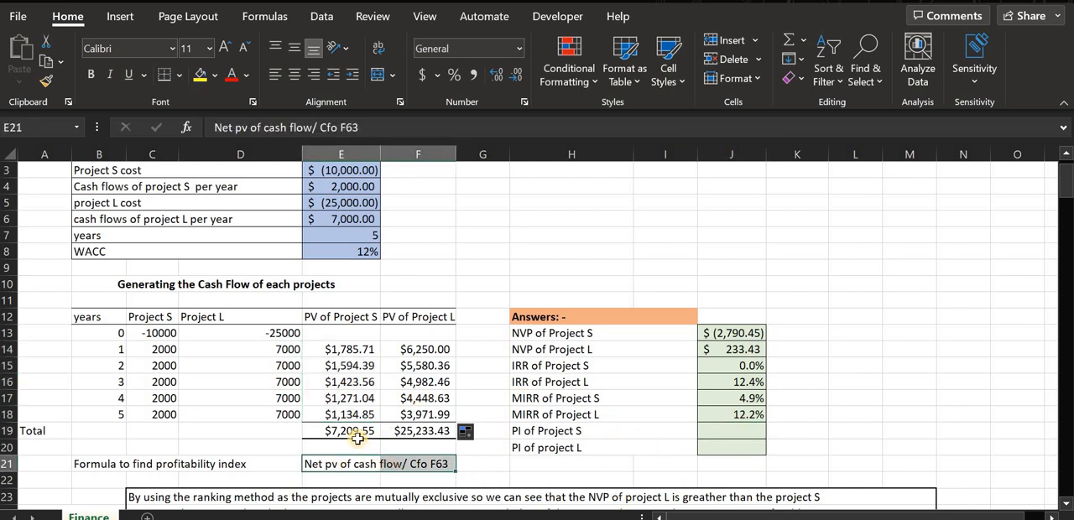
pyautogui.click(474, 470)
pyautogui.click(424, 476)
pyautogui.moveTo(152, 335); pyautogui.dragTo(298, 334)
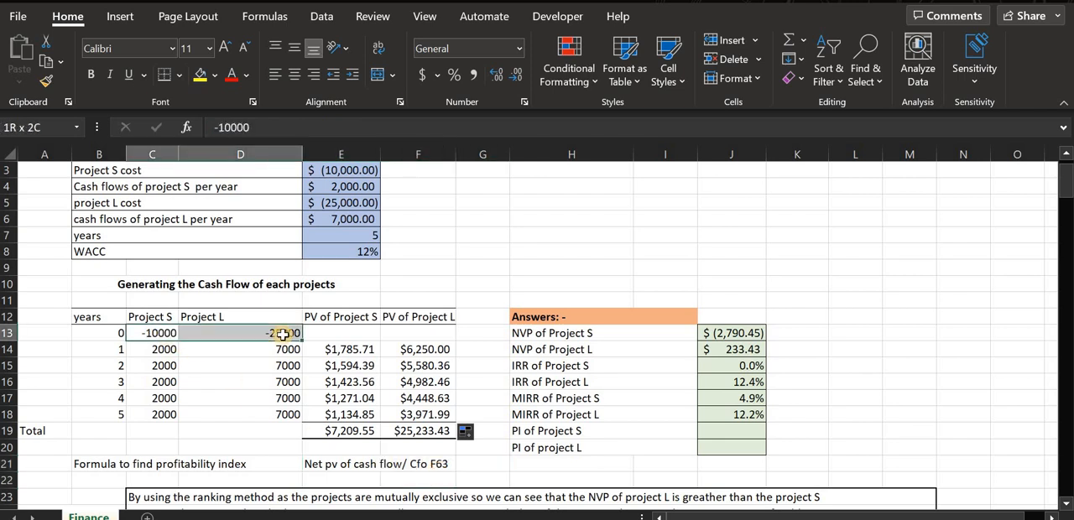
pyautogui.click(202, 338)
# Calculate the profitability index of Project S in J19 with the formula =E19/C13.
pyautogui.click(720, 434)
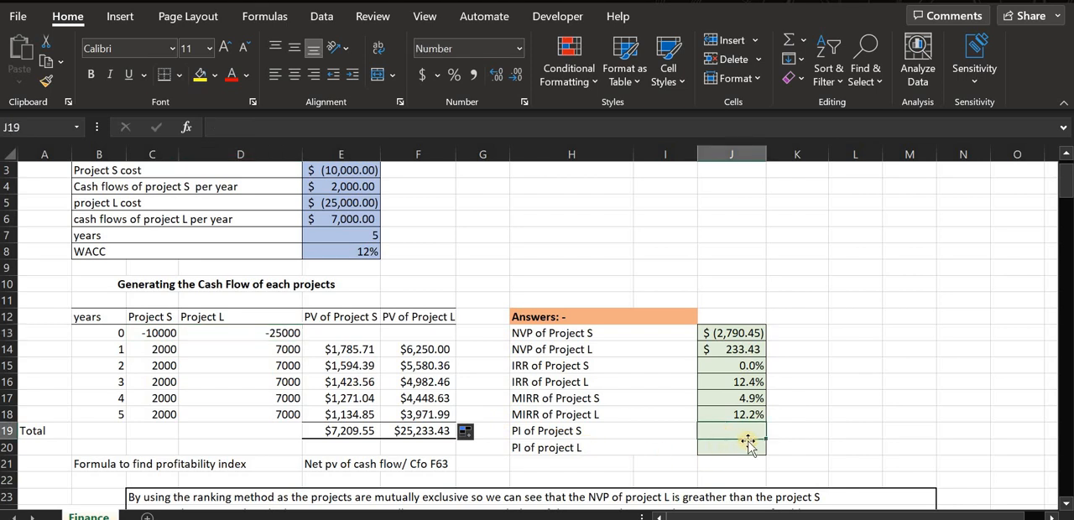
pyautogui.write('=')
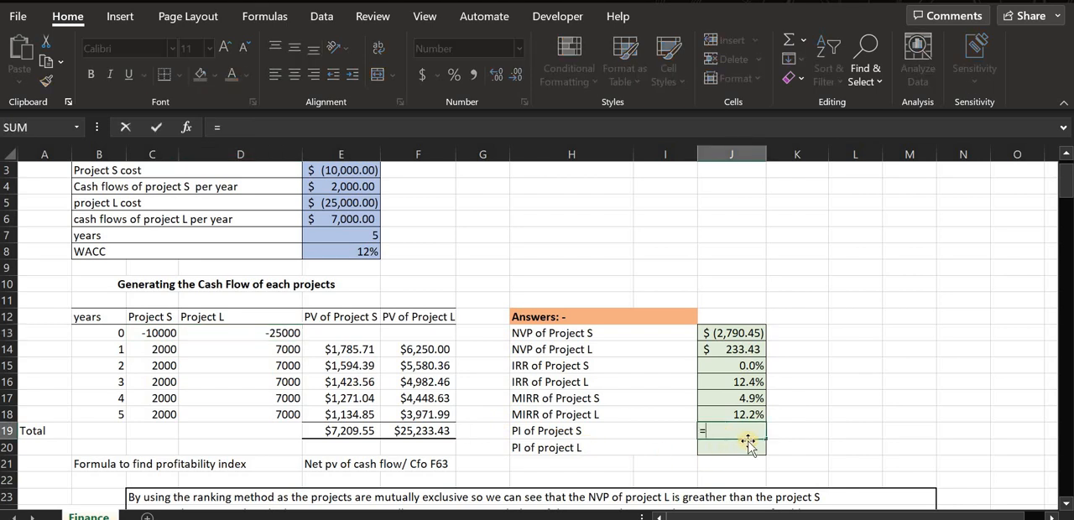
pyautogui.write('e')
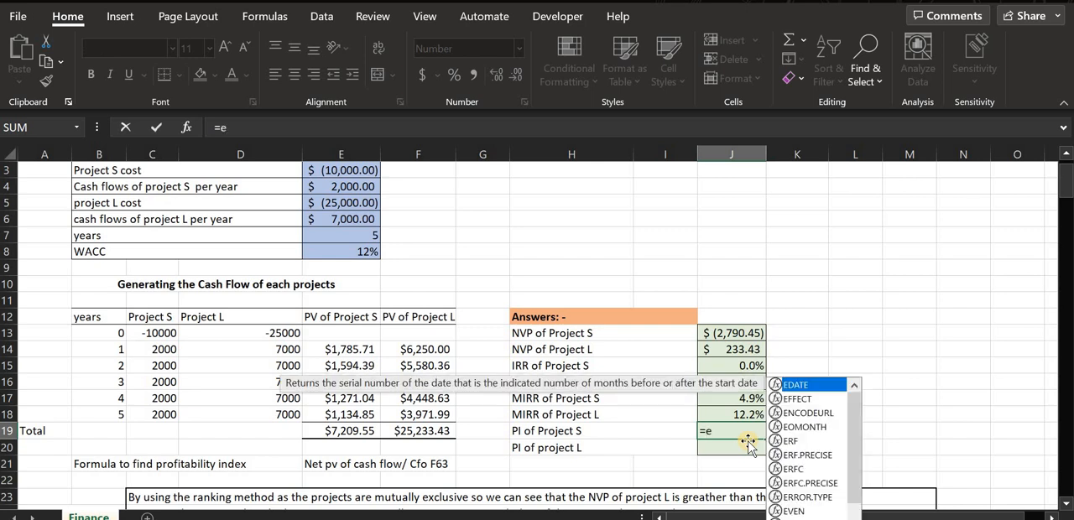
pyautogui.write('19')
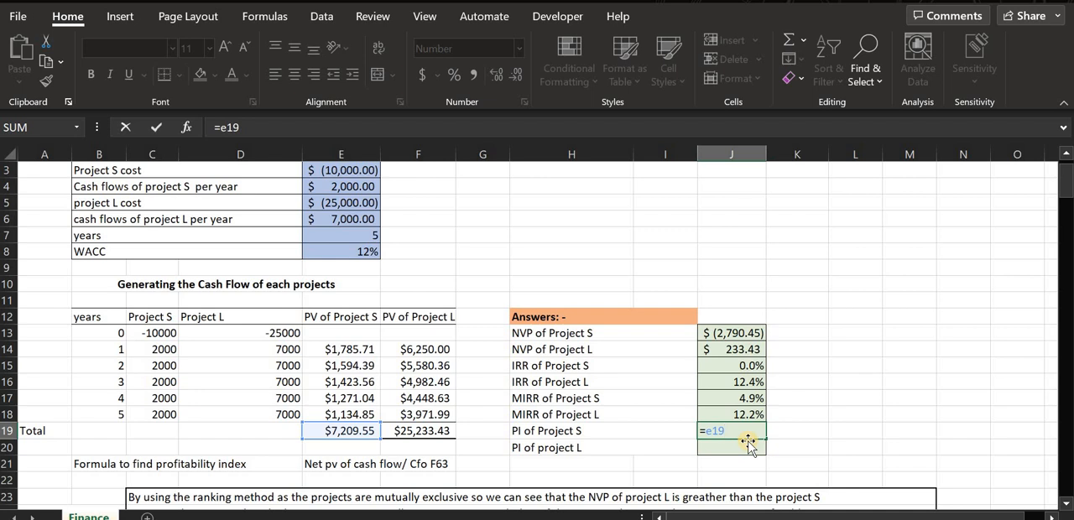
pyautogui.write('/')
pyautogui.write('c13')
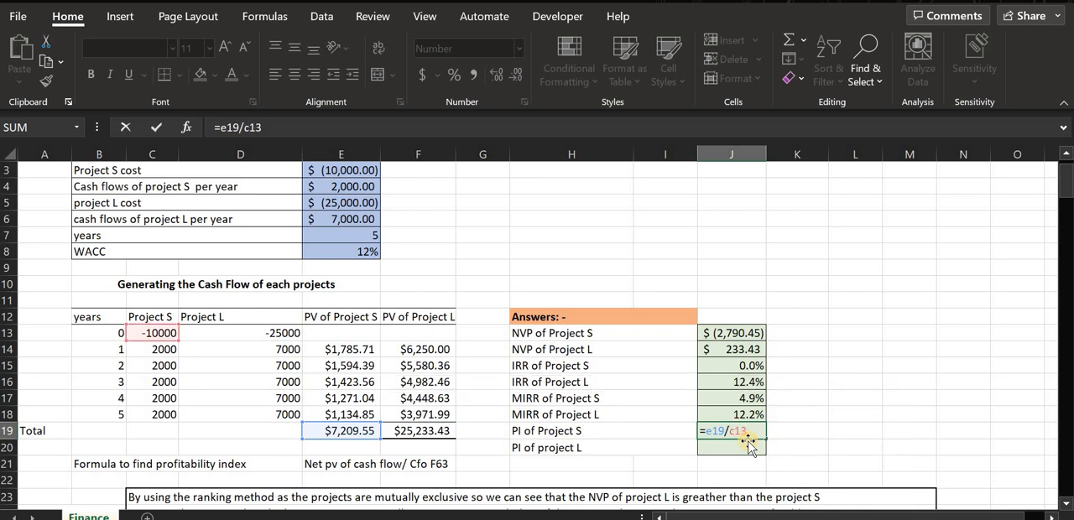
pyautogui.press('Return')
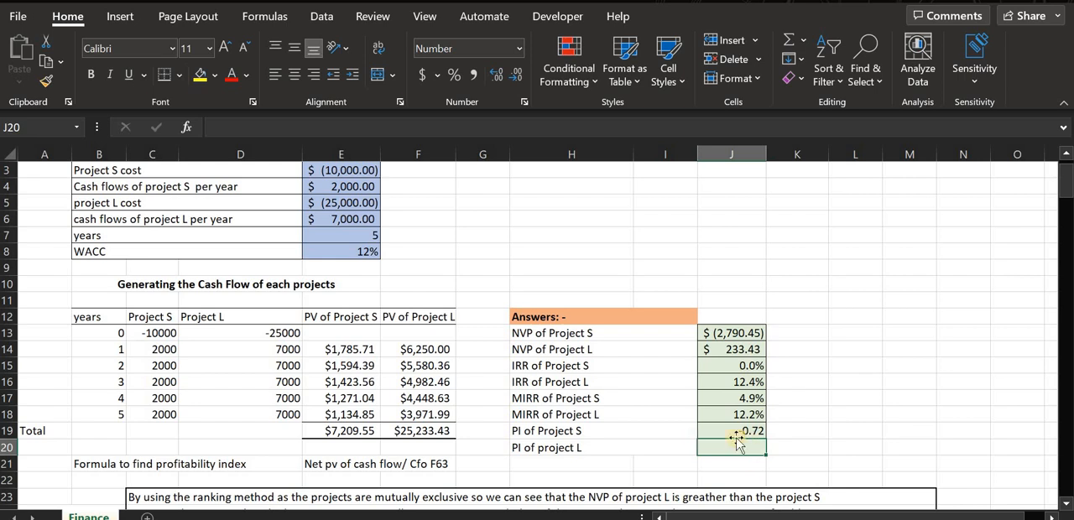
pyautogui.click(750, 432)
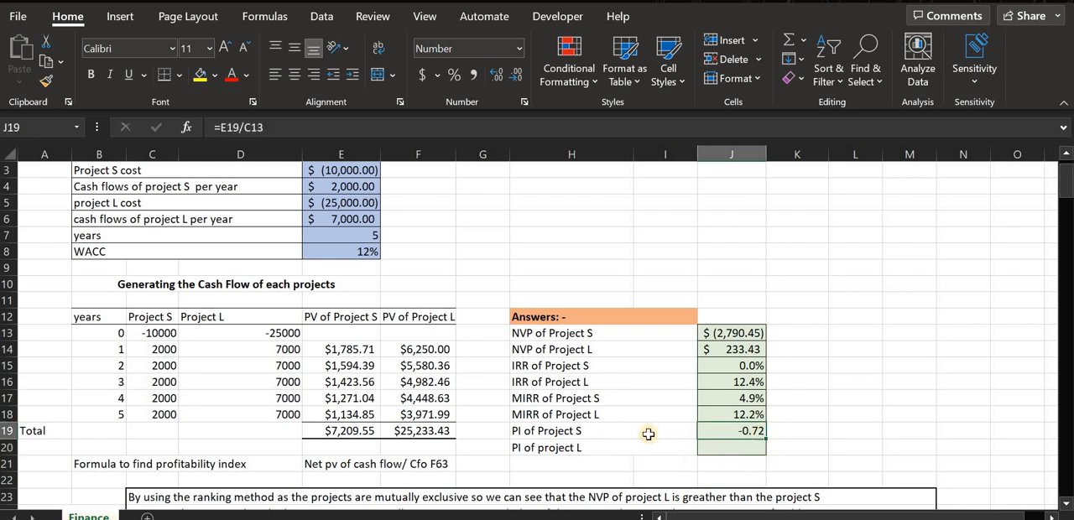
# Negate the Project S profitability index formula in J19 so it reads =-E19/C13.
pyautogui.click(721, 447)
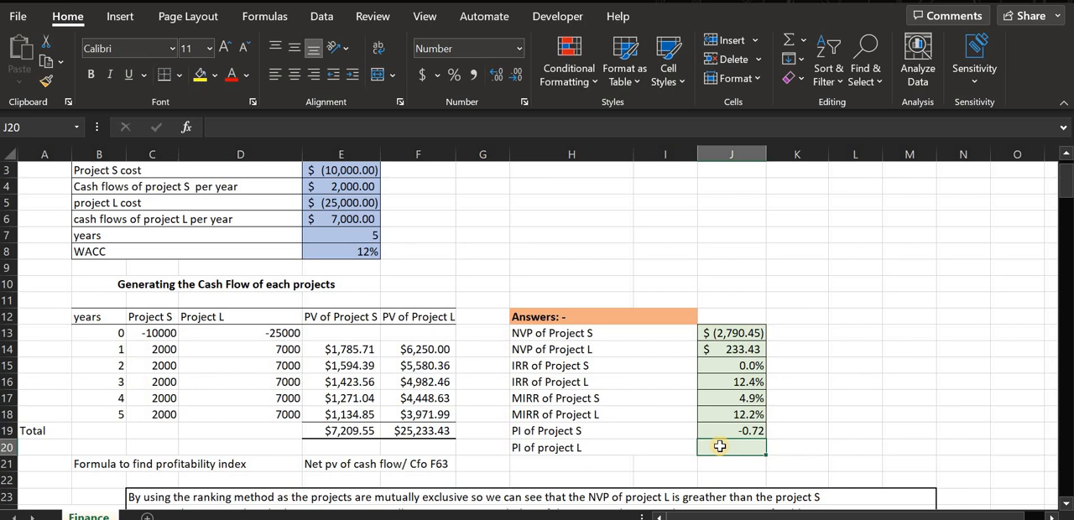
pyautogui.write('=')
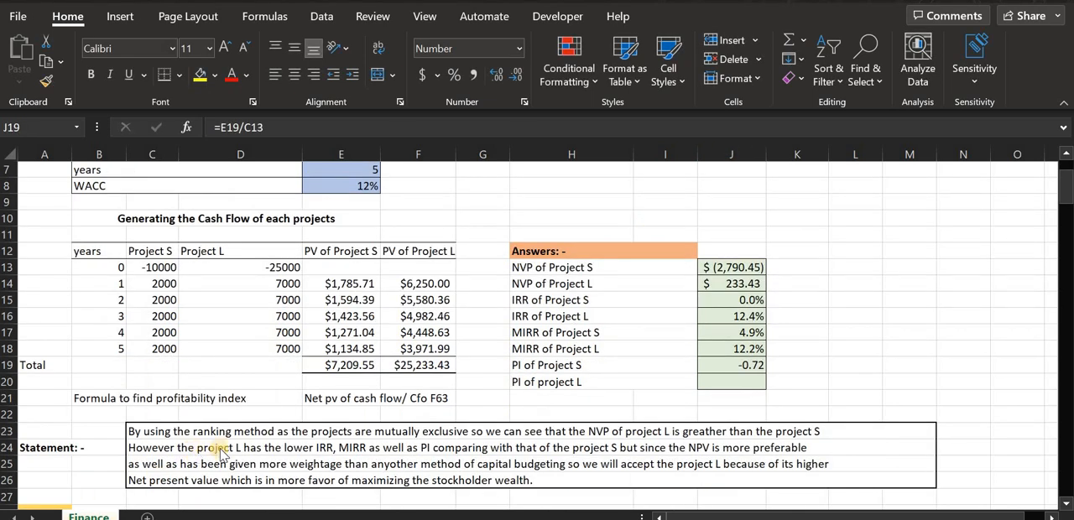
pyautogui.doubleClick(746, 365)
pyautogui.moveTo(708, 372); pyautogui.dragTo(747, 370)
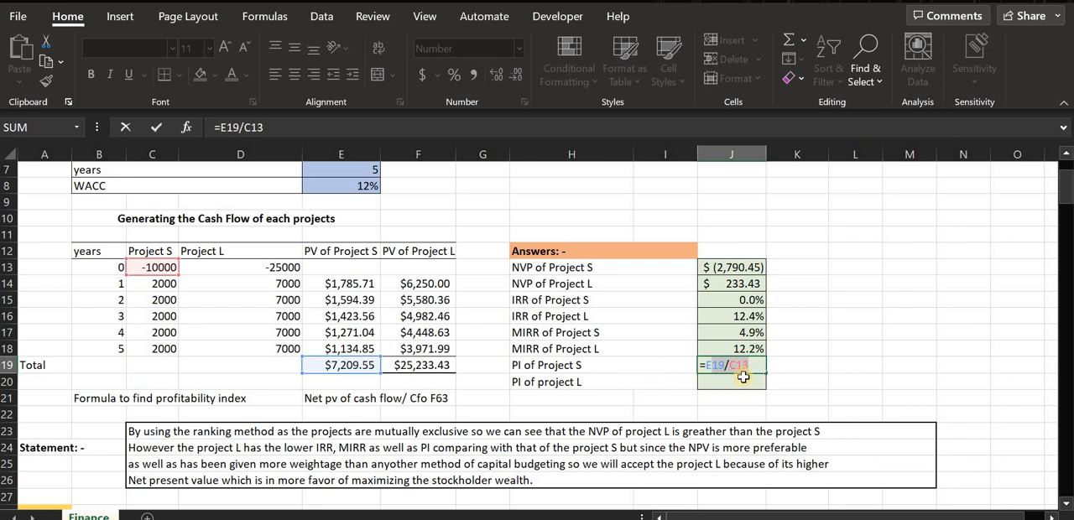
pyautogui.click(718, 367)
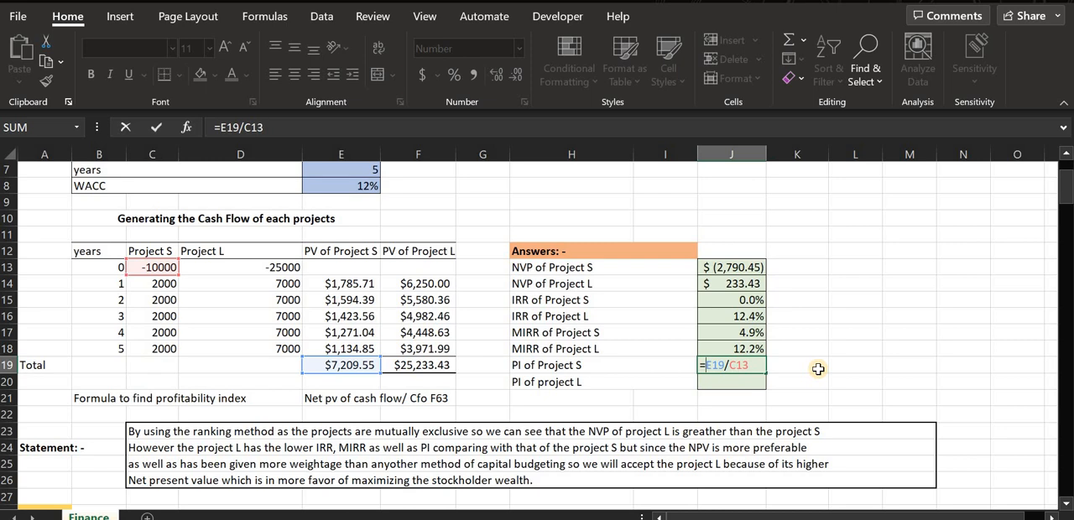
pyautogui.write('-')
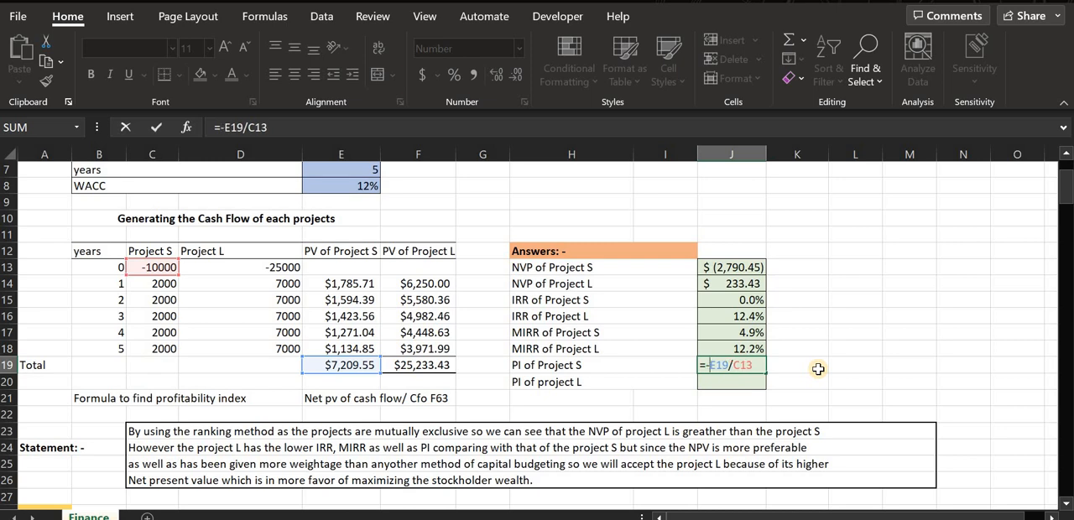
pyautogui.press('Return')
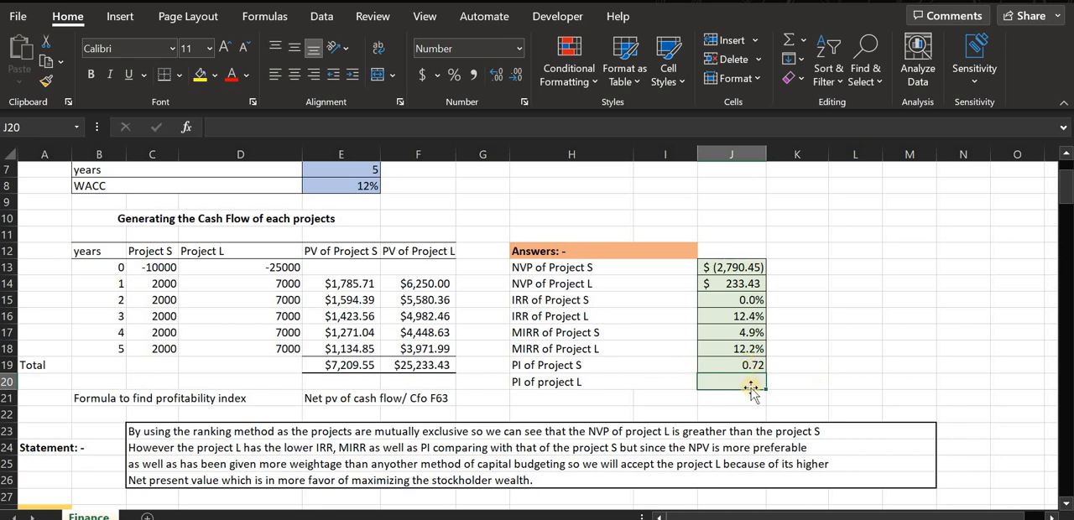
# Calculate the profitability index of Project L in J20 with the formula =F19/D13.
pyautogui.write('=')
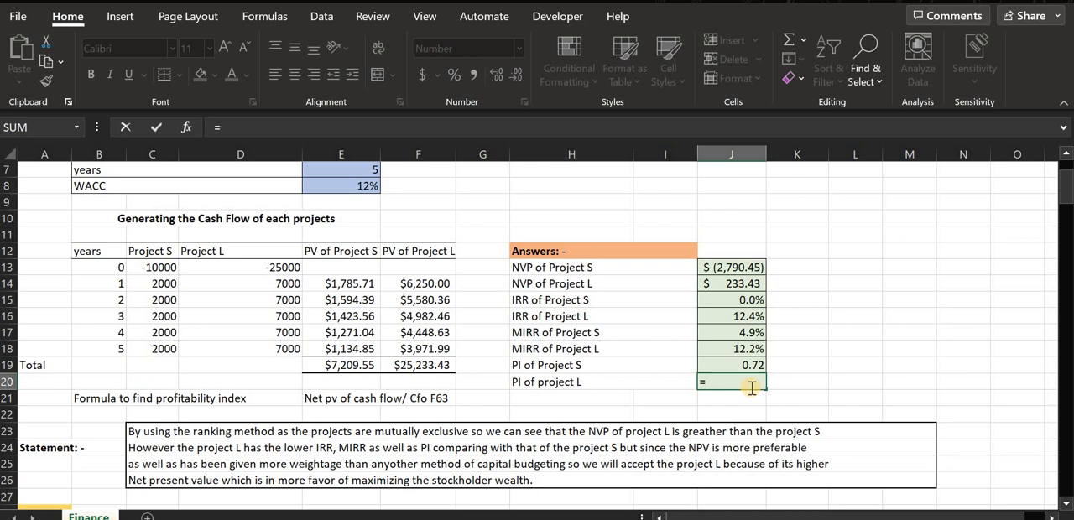
pyautogui.click(411, 365)
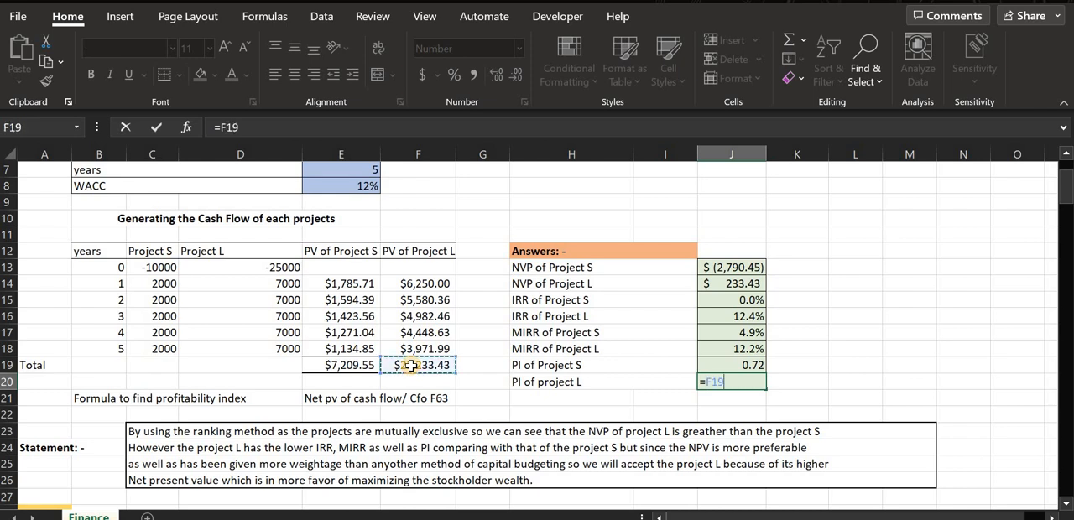
pyautogui.write('/')
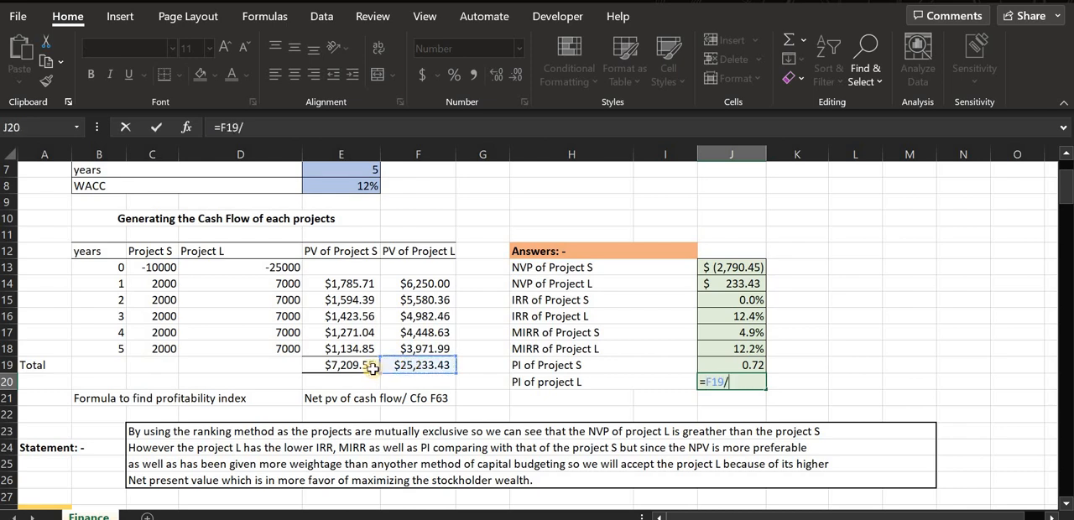
pyautogui.click(250, 267)
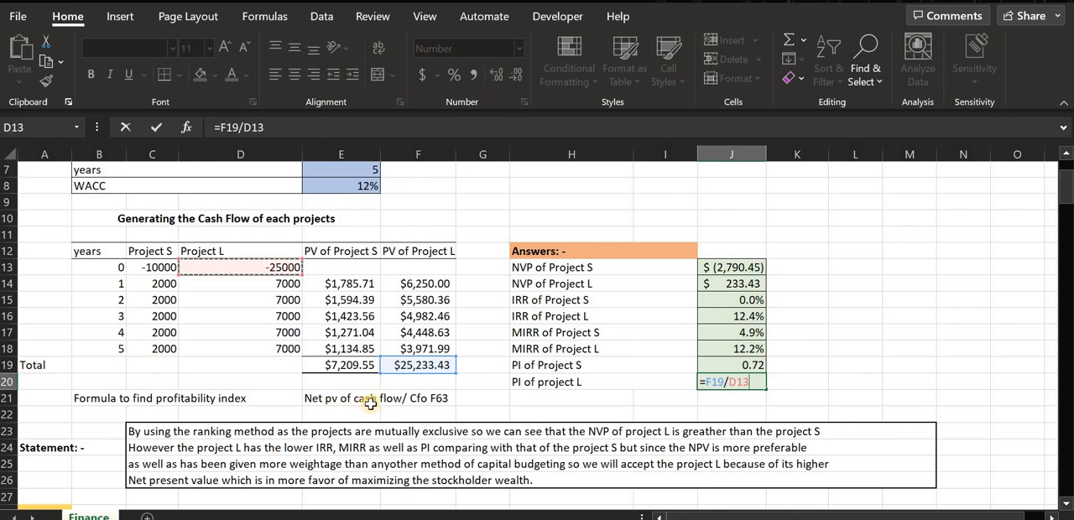
pyautogui.press('Return')
# Negate the Project L profitability index formula in J20 so it reads =-F19/D13.
pyautogui.doubleClick(719, 382)
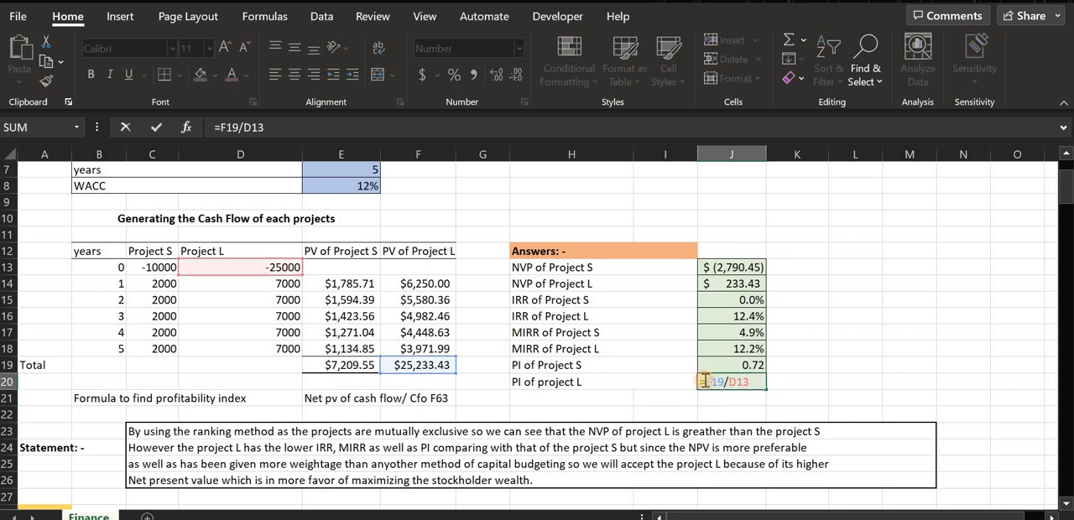
pyautogui.click(704, 381)
pyautogui.write('-')
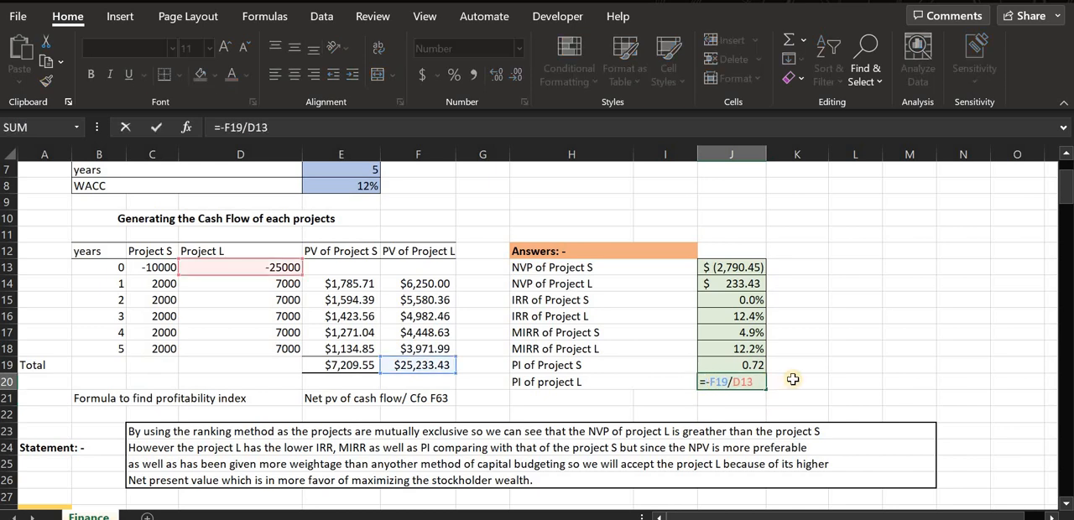
pyautogui.press('Return')
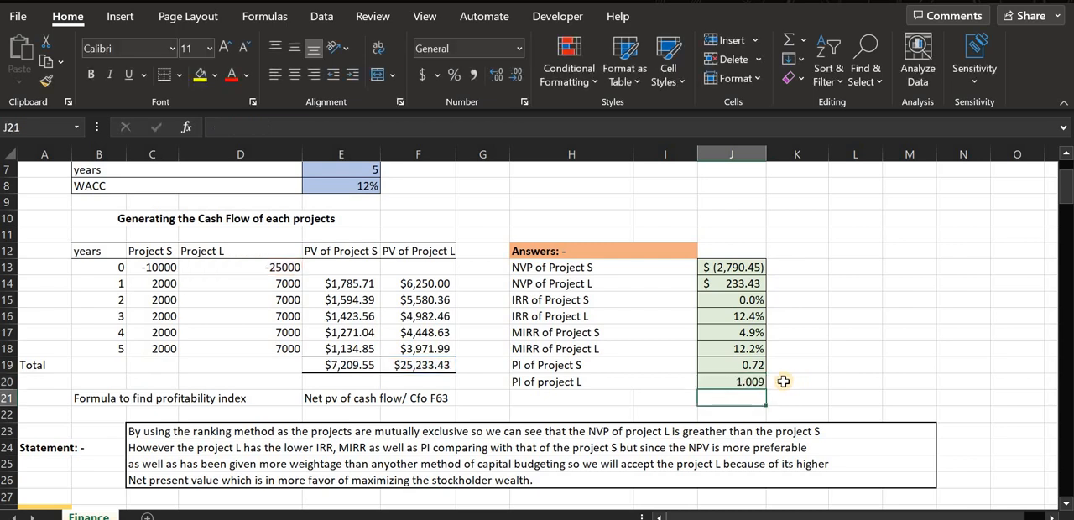
# Compare both profitability indexes in J19 and J20 with Project S's initial cost, yearly cash flows, present values and their total in E19.
pyautogui.click(753, 382)
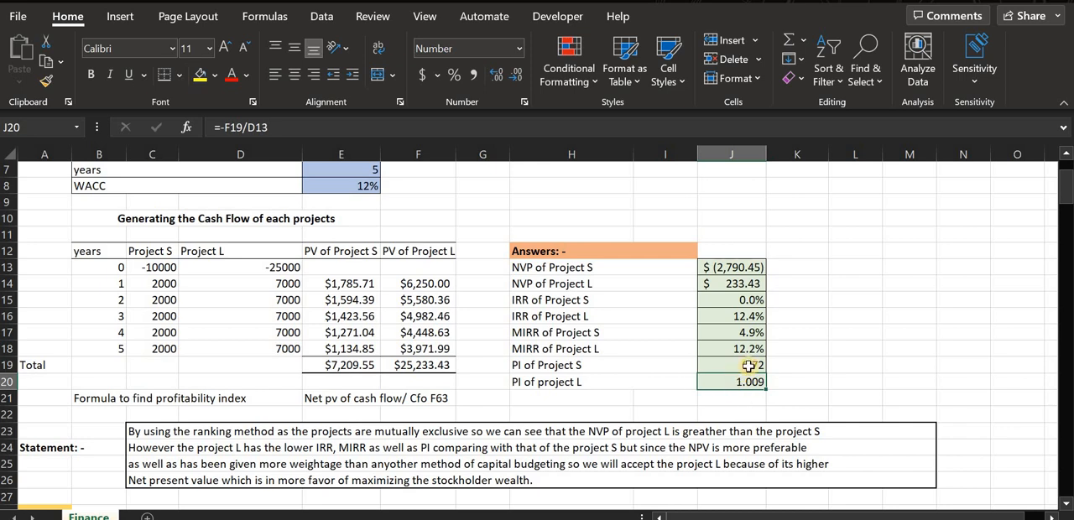
pyautogui.click(748, 366)
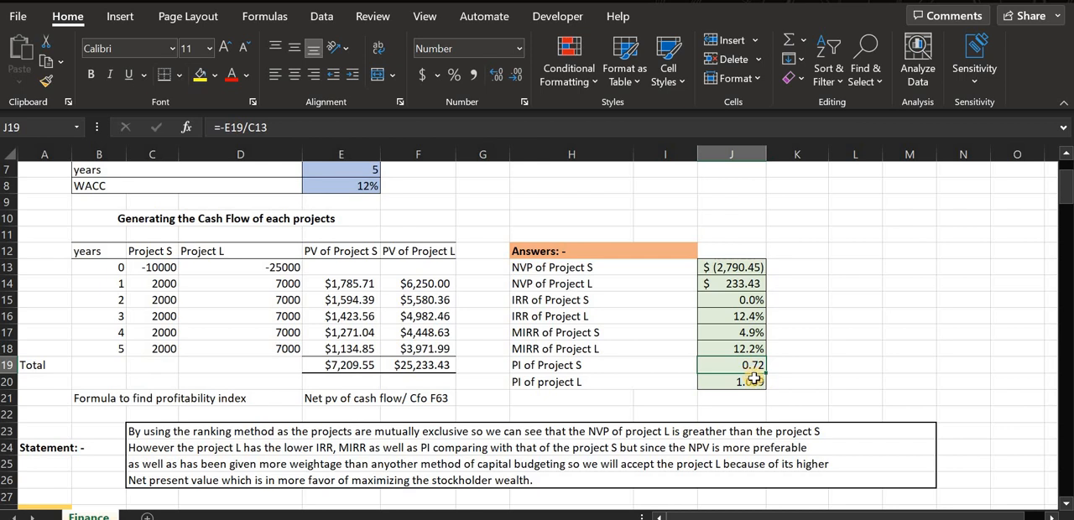
pyautogui.click(156, 269)
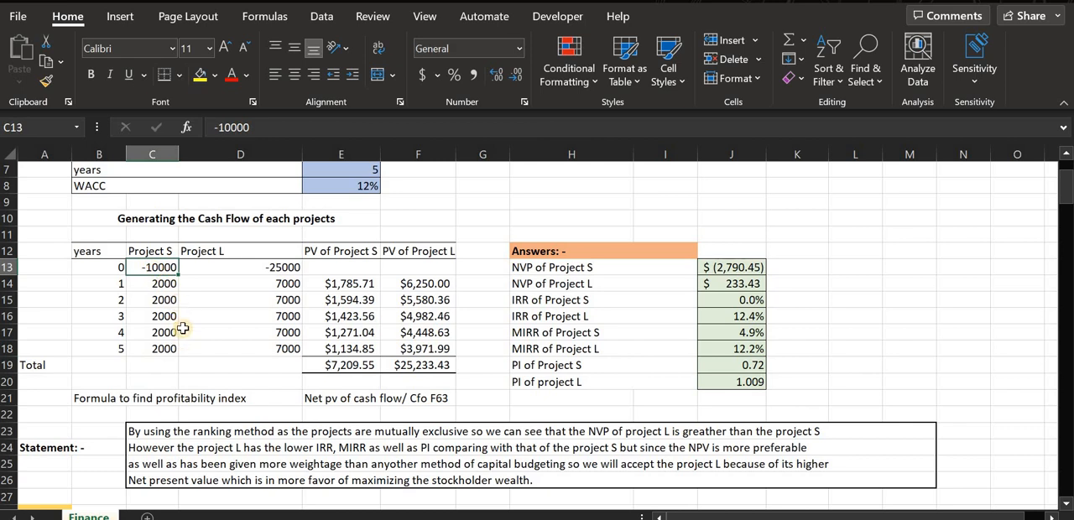
pyautogui.click(744, 386)
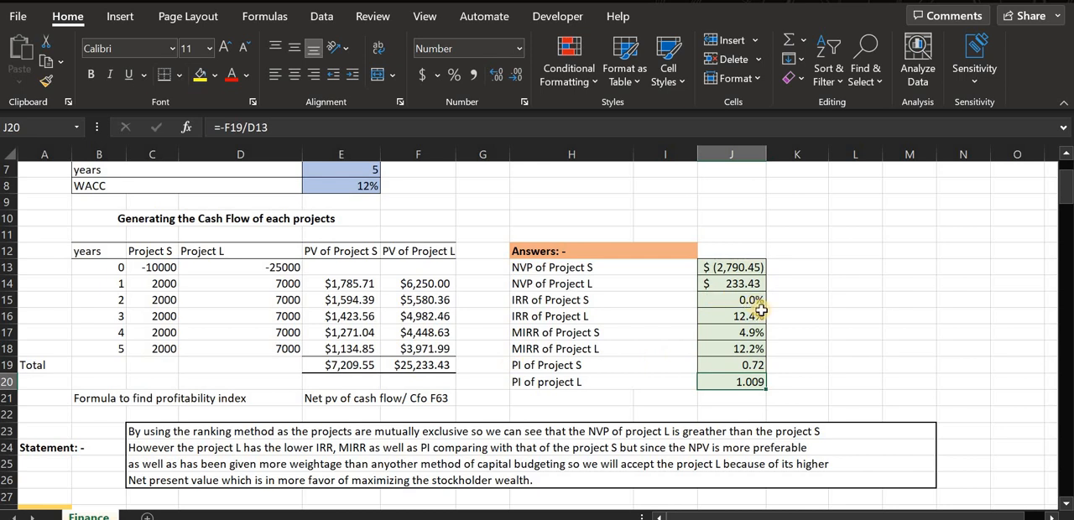
pyautogui.moveTo(149, 283); pyautogui.dragTo(162, 315)
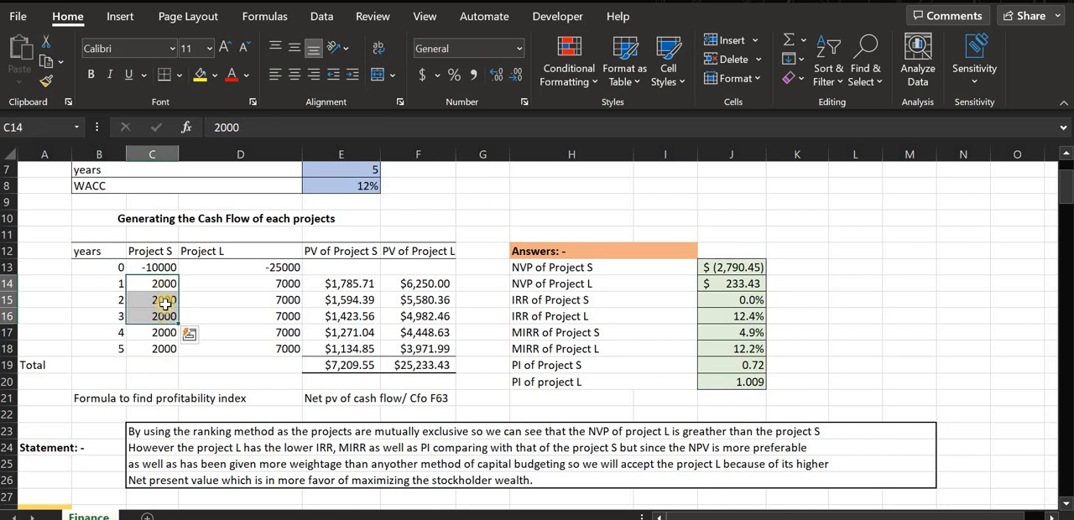
pyautogui.click(164, 348)
pyautogui.moveTo(162, 284); pyautogui.dragTo(163, 349)
pyautogui.click(163, 348)
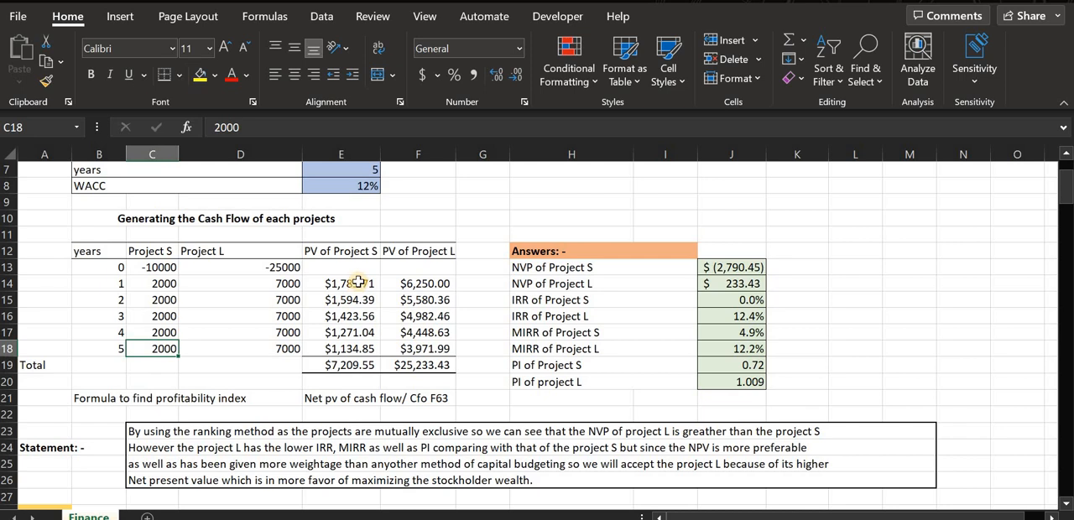
pyautogui.moveTo(357, 286); pyautogui.dragTo(378, 355)
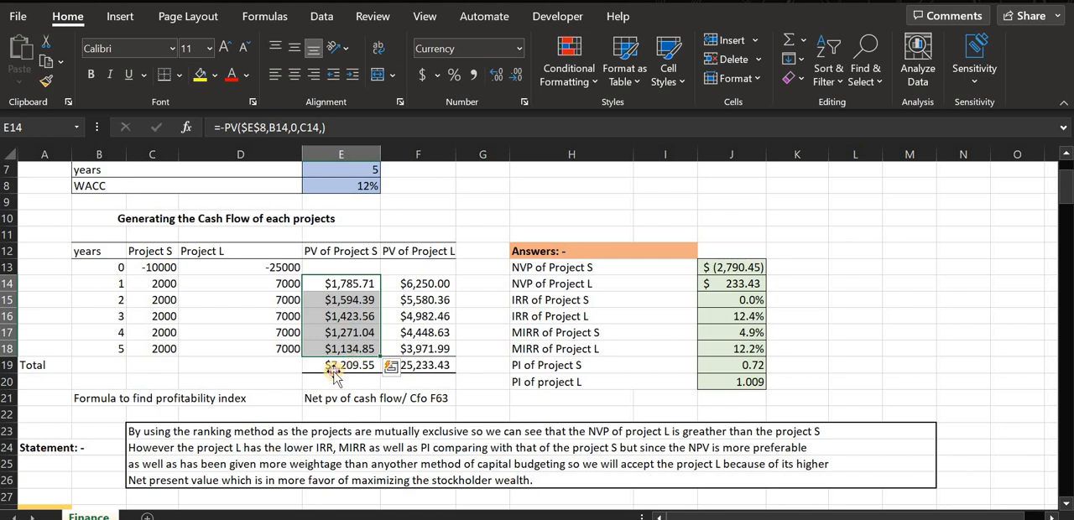
pyautogui.click(338, 367)
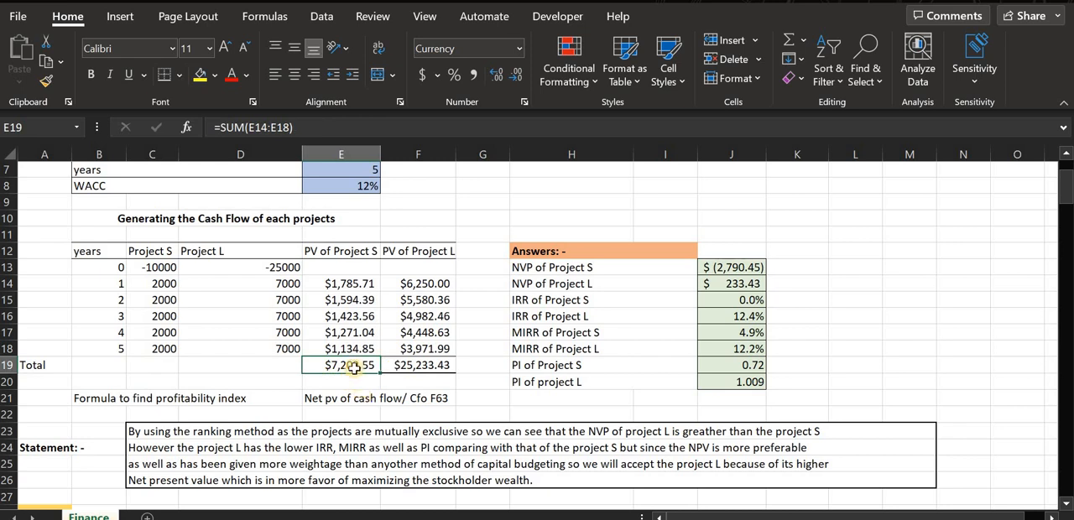
pyautogui.click(729, 362)
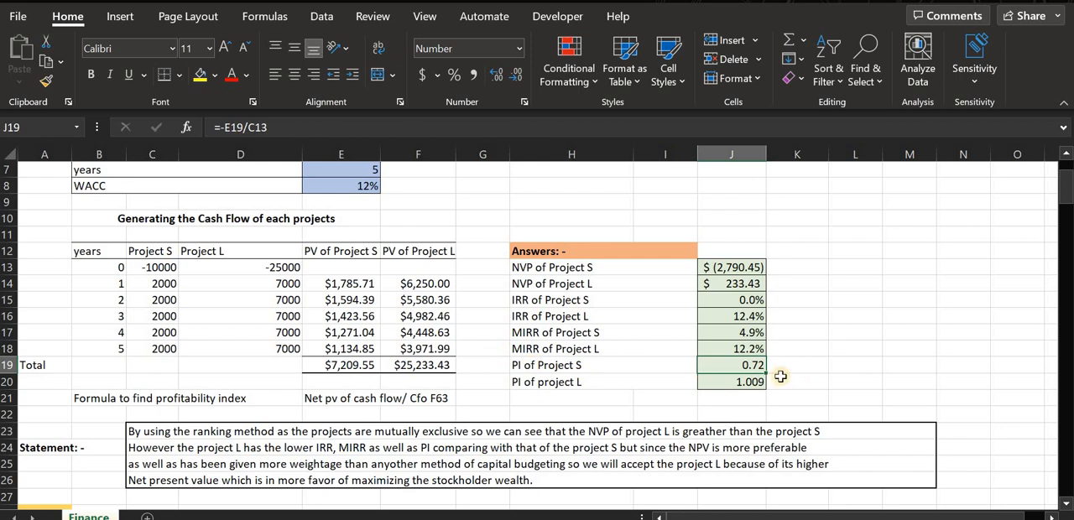
pyautogui.click(157, 268)
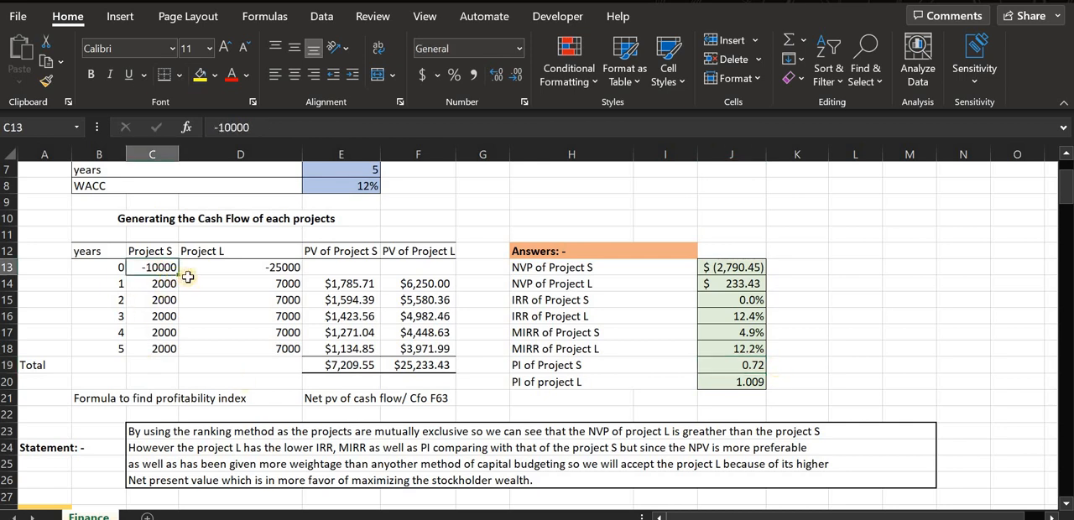
pyautogui.click(190, 278)
pyautogui.click(357, 366)
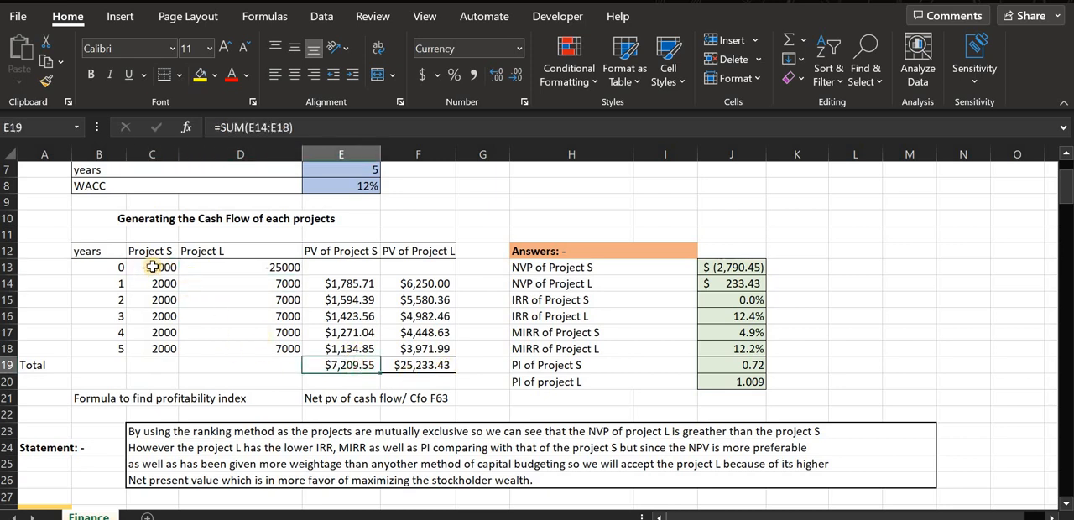
pyautogui.click(152, 267)
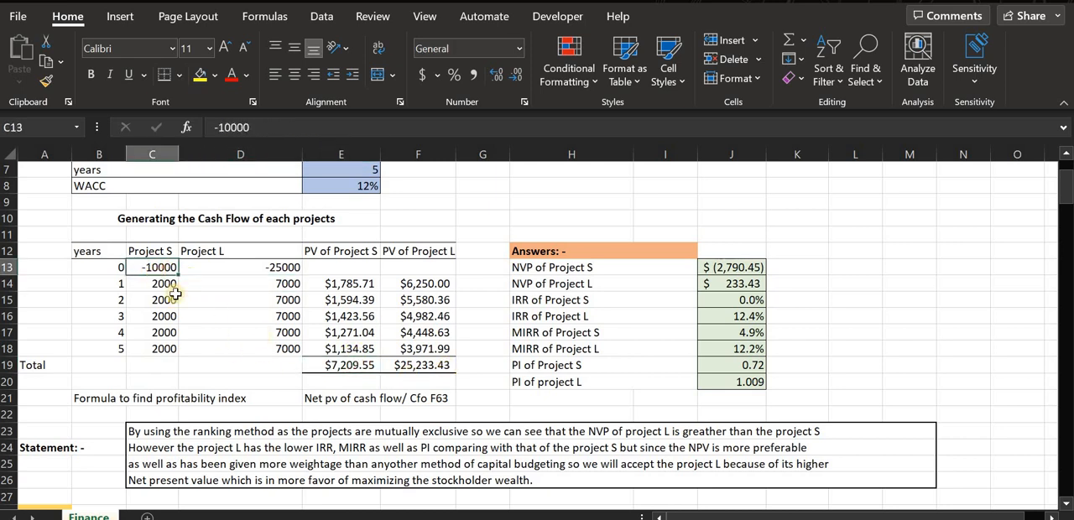
pyautogui.click(741, 384)
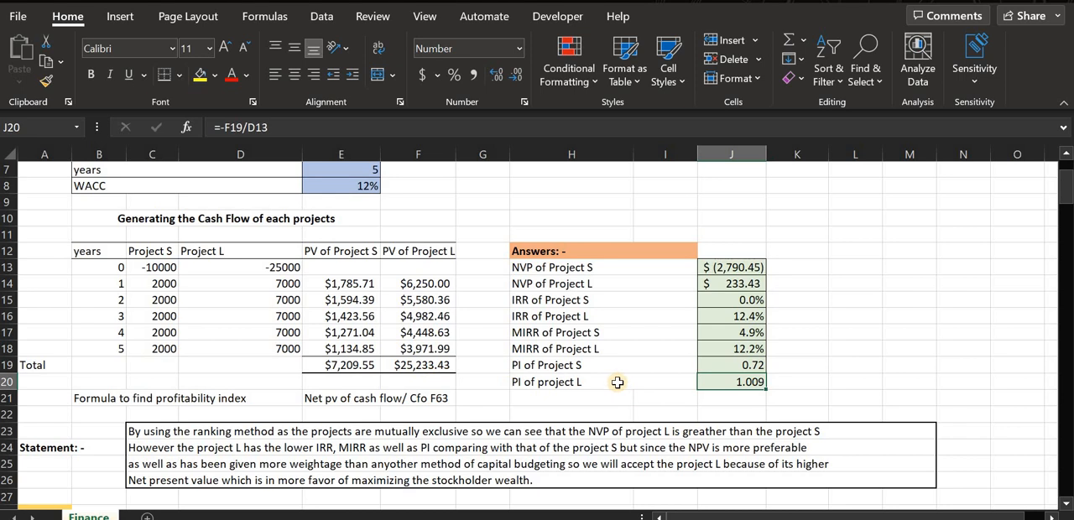
# Read the ranking statement in rows 23 to 26 and check it against the NPV answers for both projects.
pyautogui.scroll(-1, 617, 383)
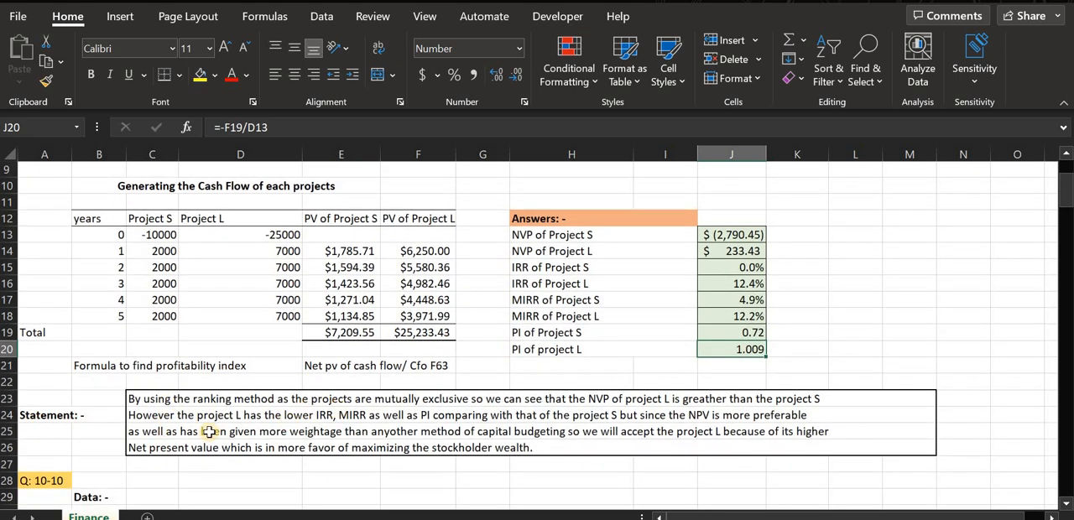
pyautogui.scroll(1, 142, 424)
pyautogui.click(202, 415)
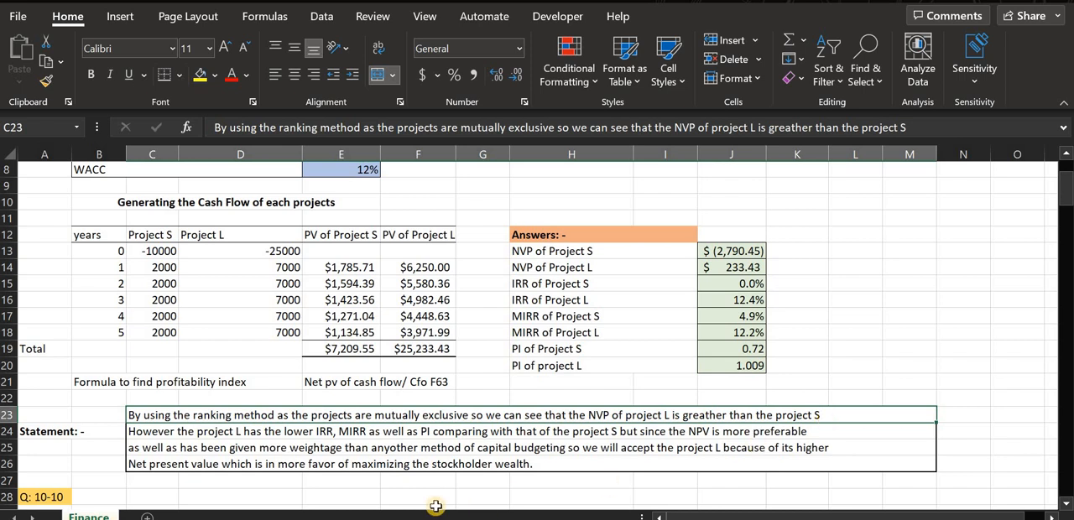
pyautogui.click(133, 433)
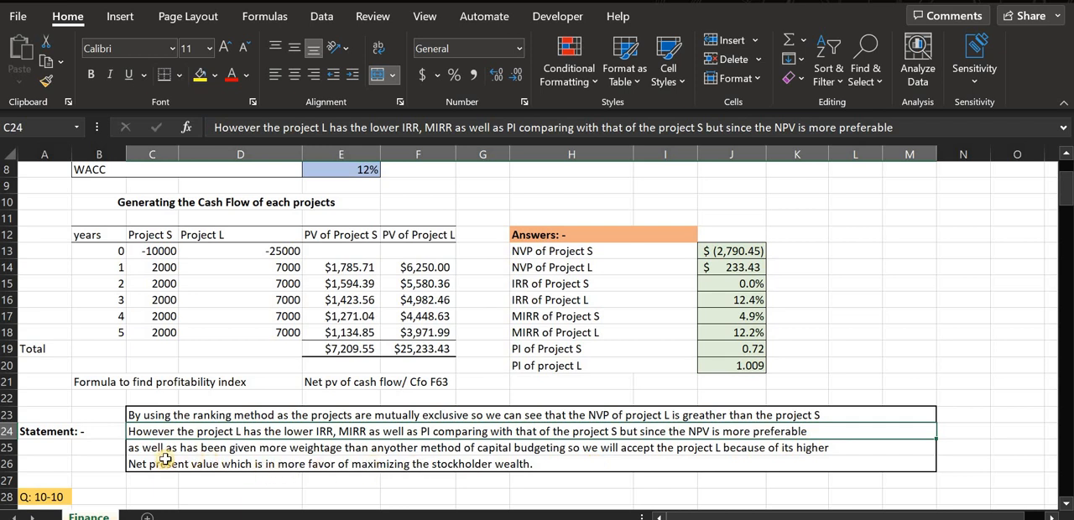
pyautogui.click(334, 450)
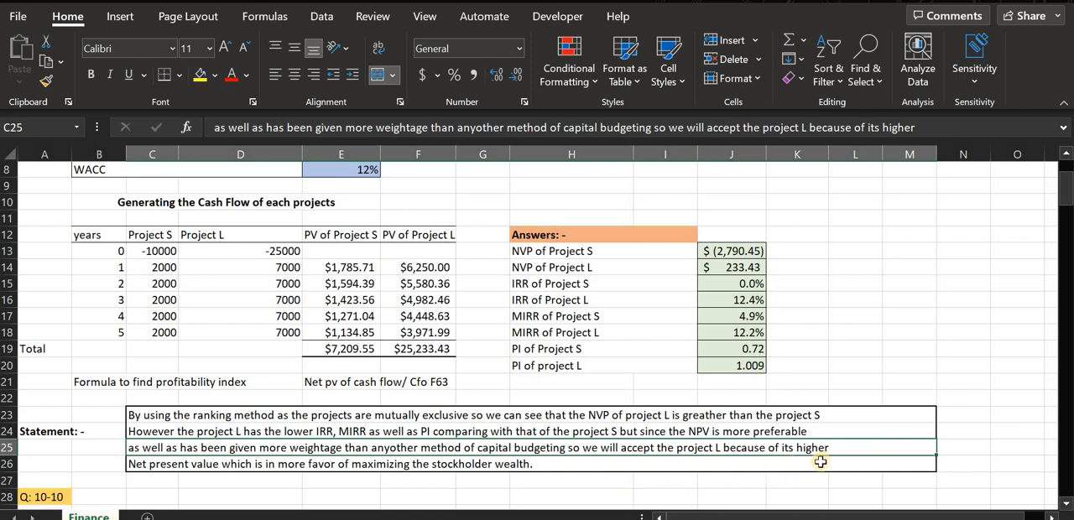
pyautogui.click(239, 464)
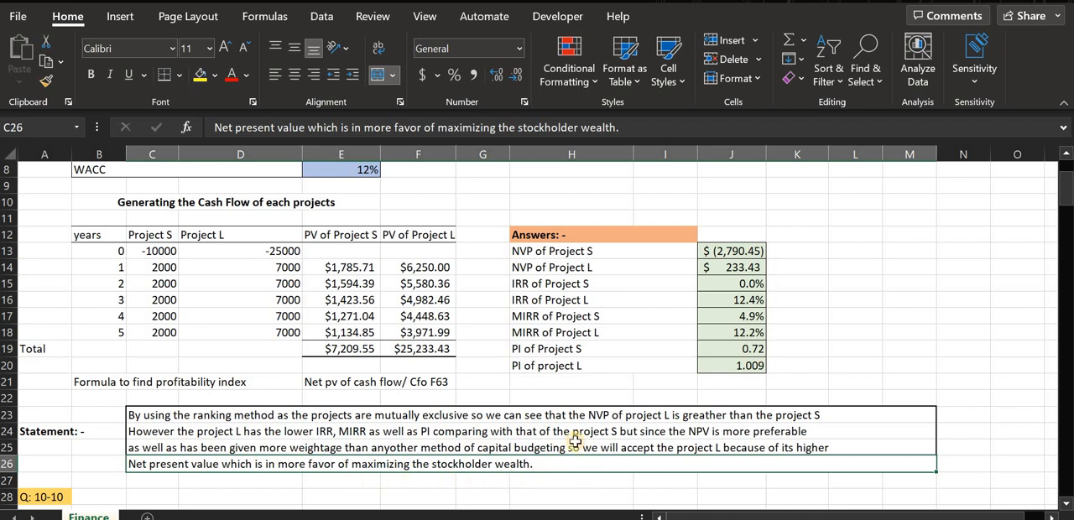
pyautogui.moveTo(531, 430); pyautogui.dragTo(528, 463)
pyautogui.moveTo(532, 417); pyautogui.dragTo(549, 459)
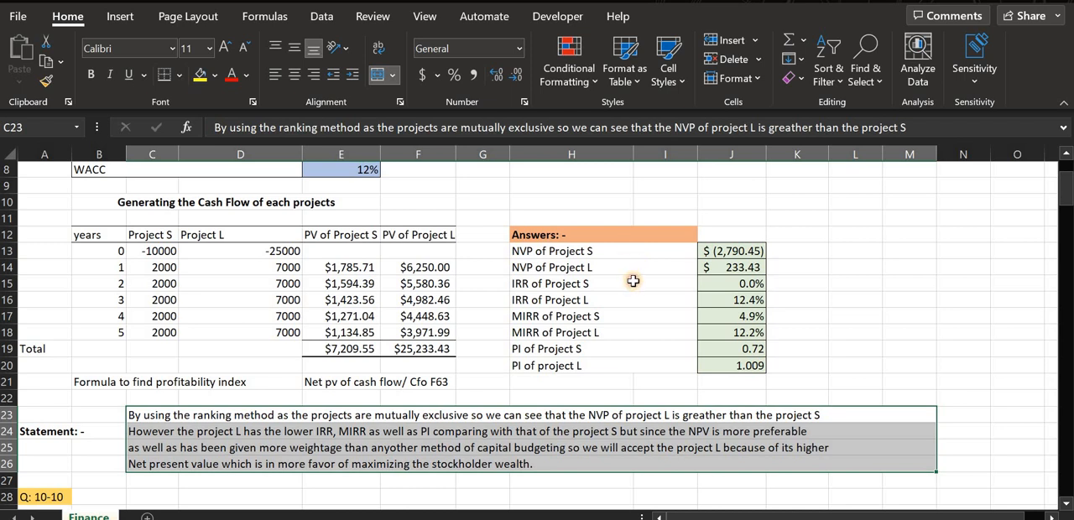
pyautogui.moveTo(629, 252); pyautogui.dragTo(631, 285)
pyautogui.click(595, 443)
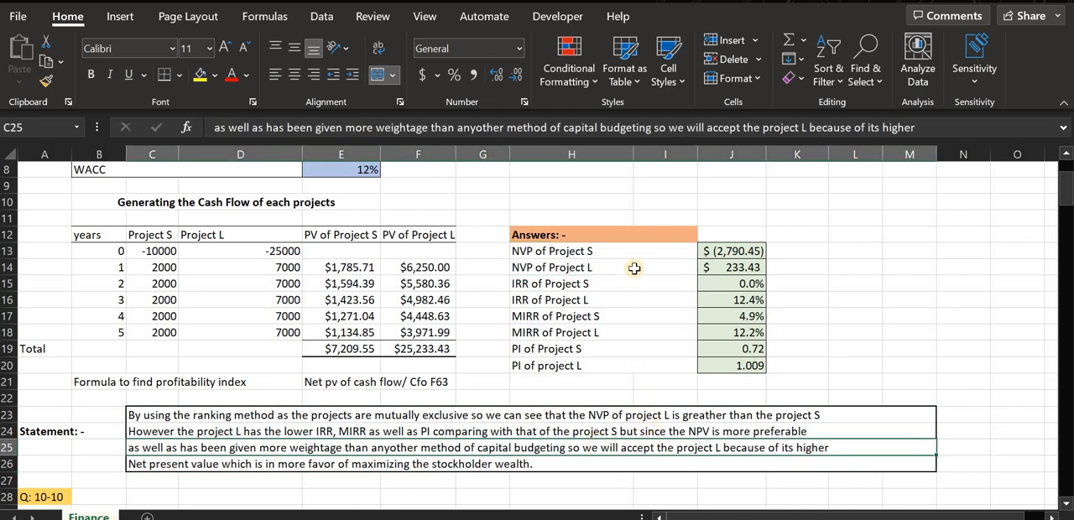
pyautogui.moveTo(744, 268); pyautogui.dragTo(561, 264)
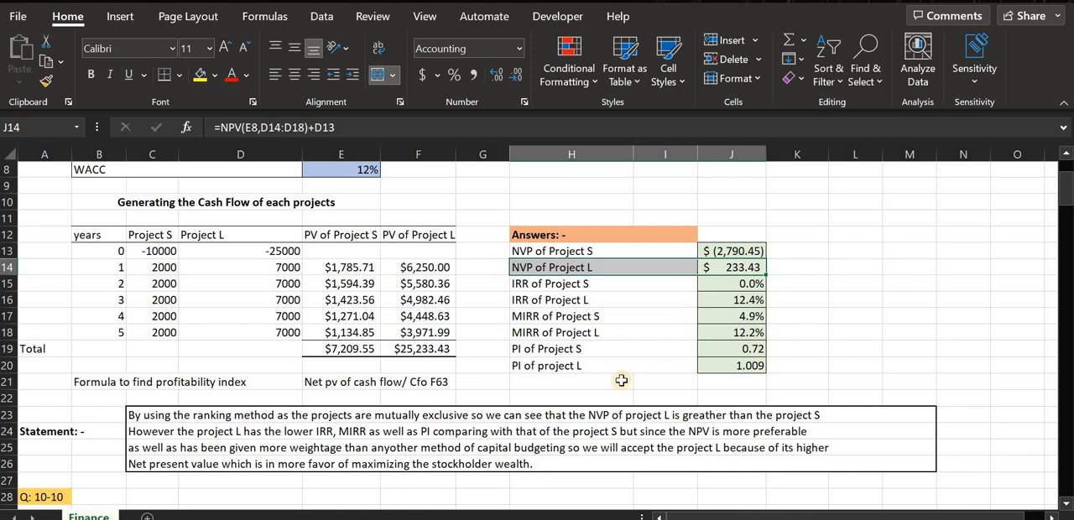
pyautogui.click(370, 416)
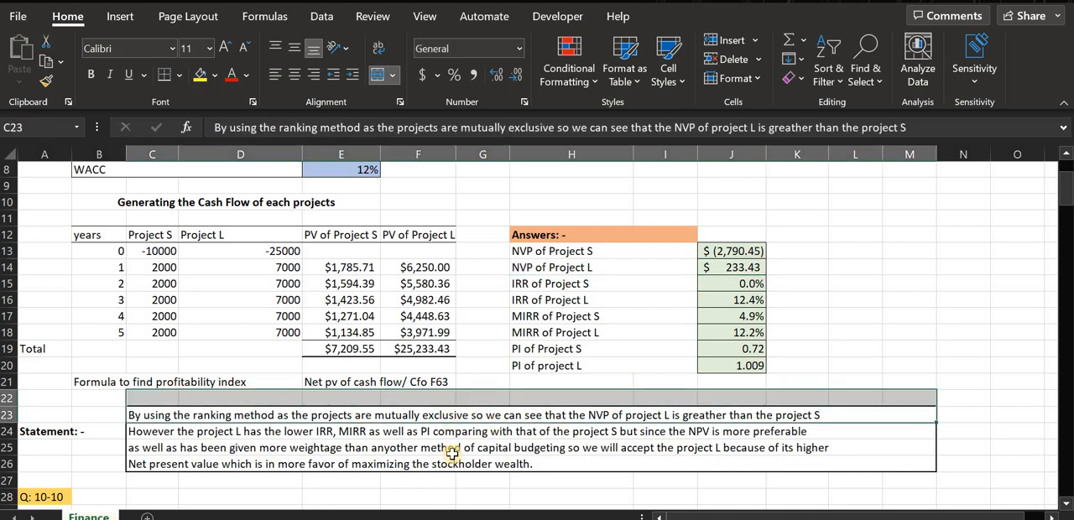
pyautogui.click(451, 452)
pyautogui.click(404, 418)
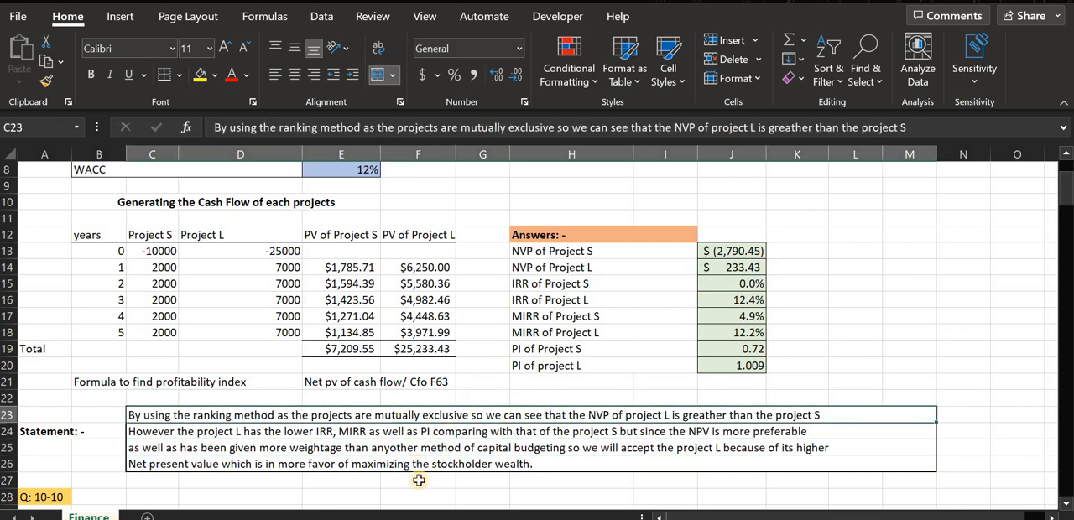
pyautogui.scroll(1, 422, 464)
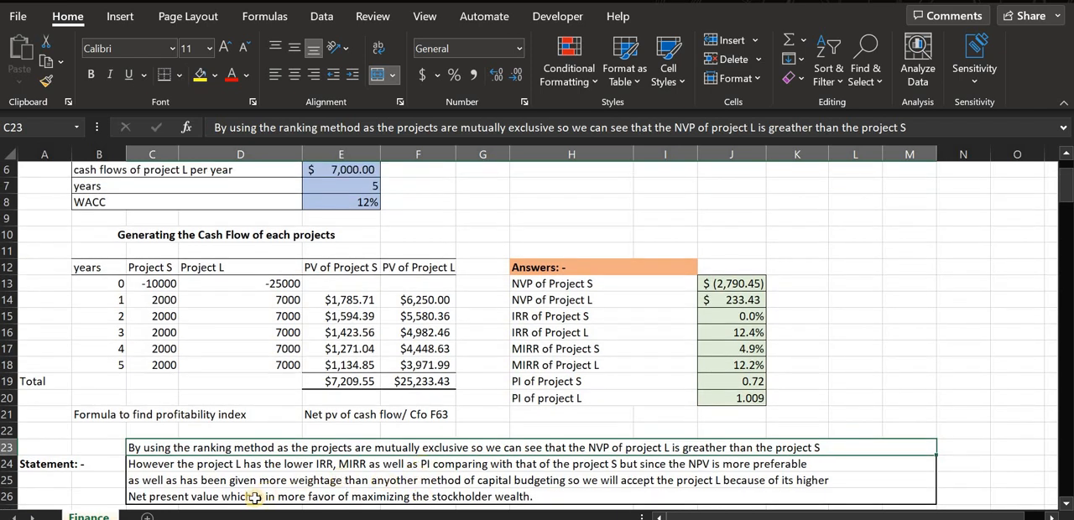